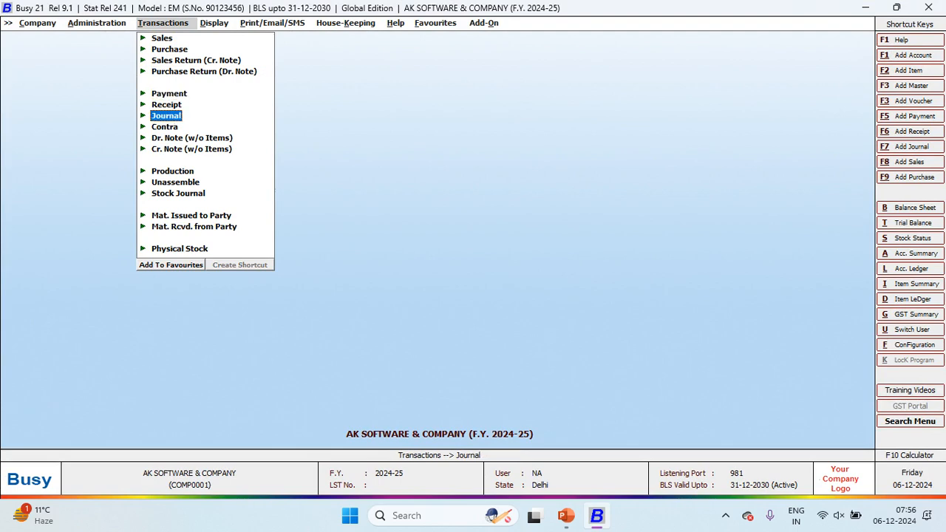
key(Return)
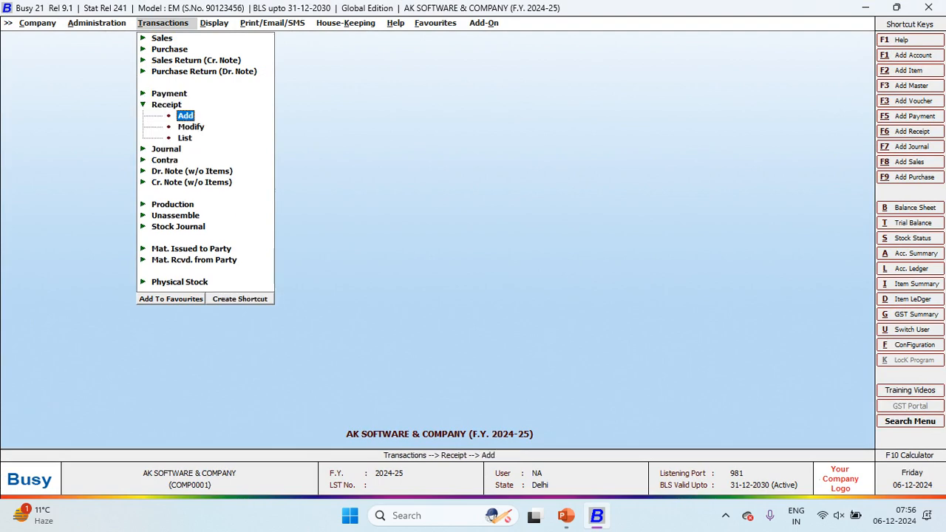
key(Return)
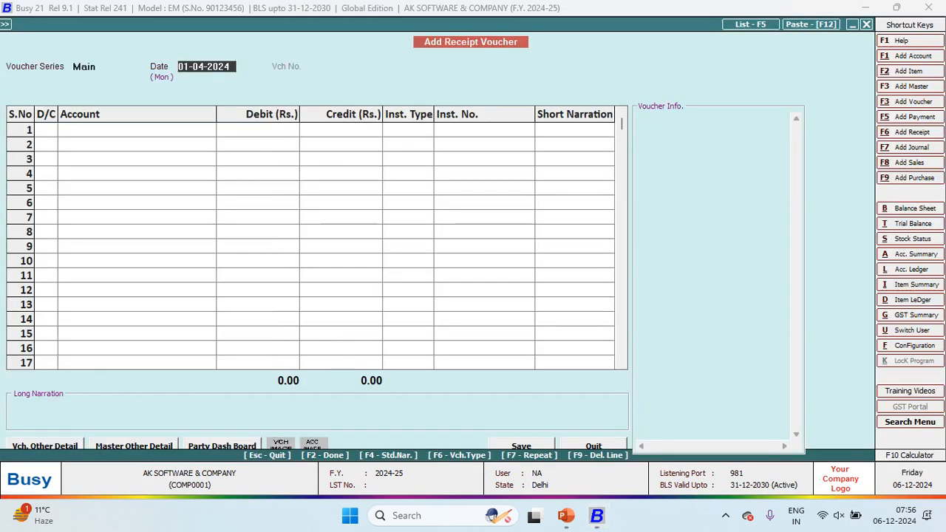
key(alt+Tab)
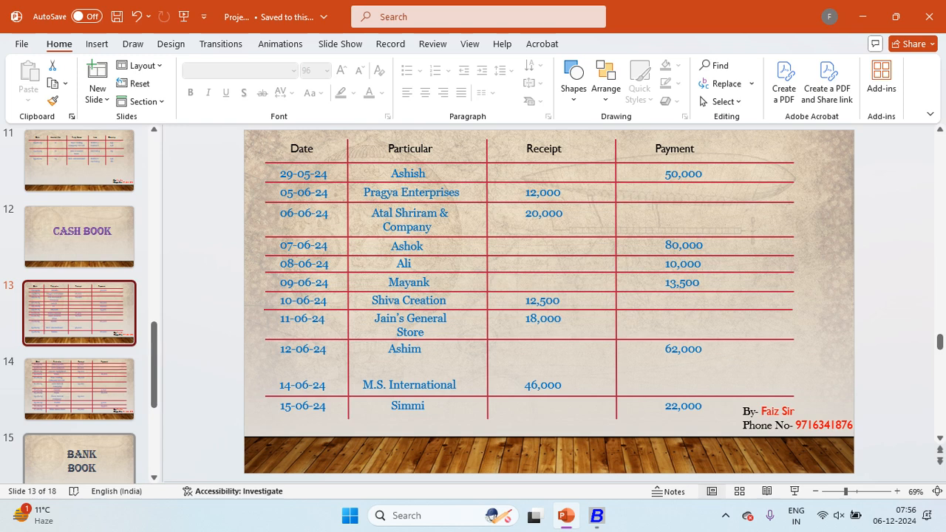
click(725, 515)
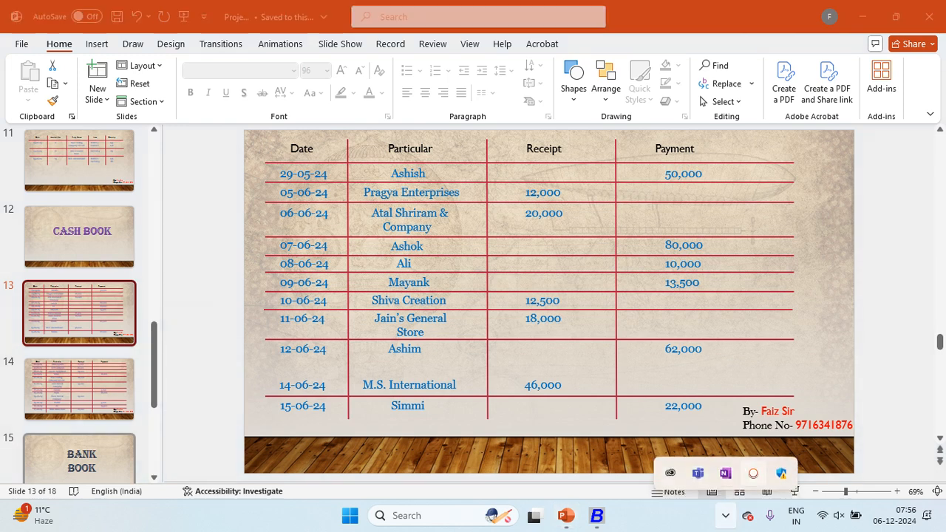
click(754, 473)
click(397, 388)
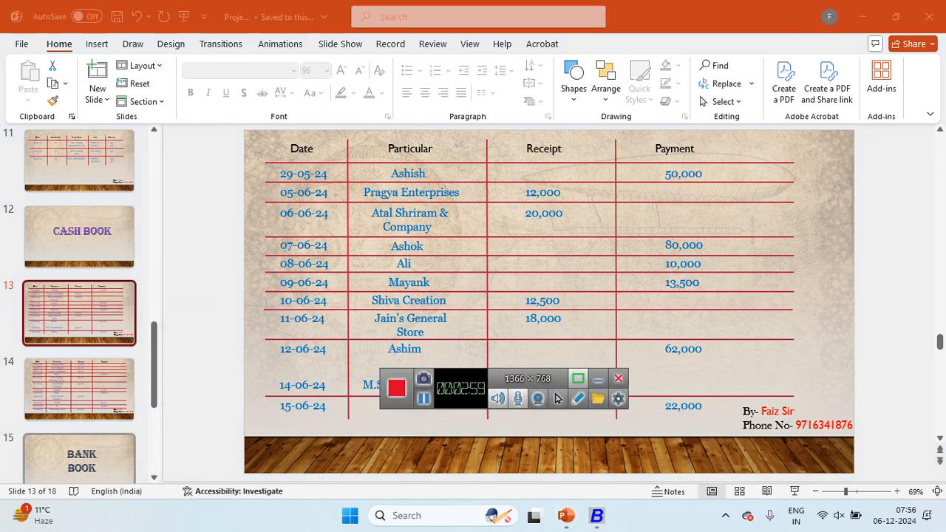
key(alt+Tab)
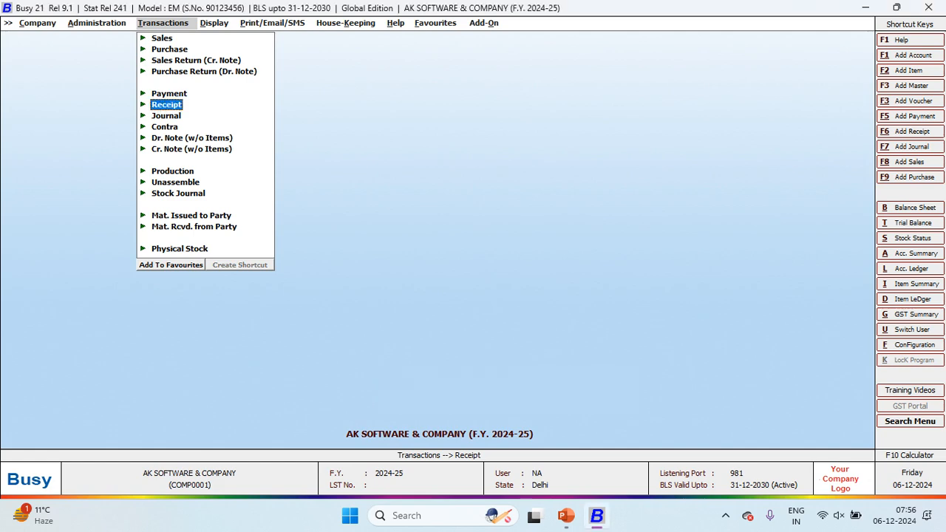
Check the cash book slide in PowerPoint, return to Busy and open a new receipt voucher
click(566, 516)
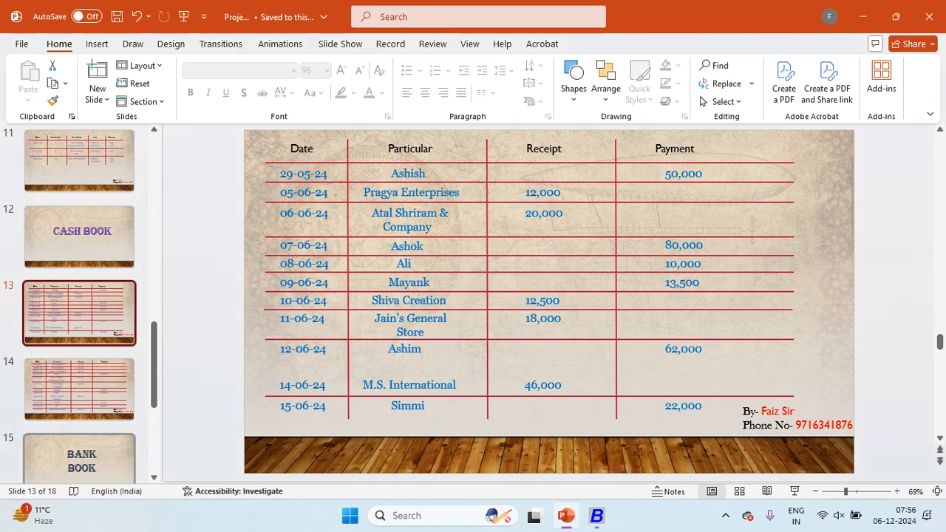
key(alt+Tab)
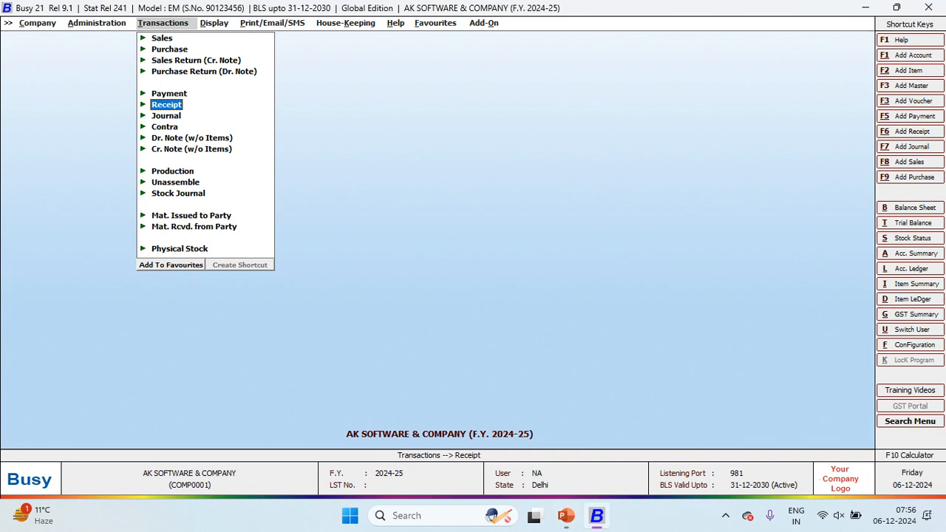
key(Return)
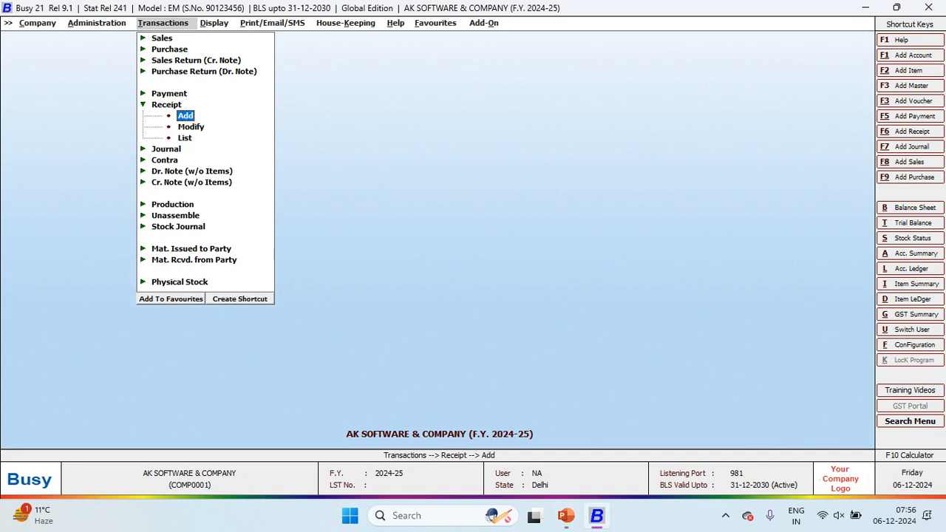
key(Return)
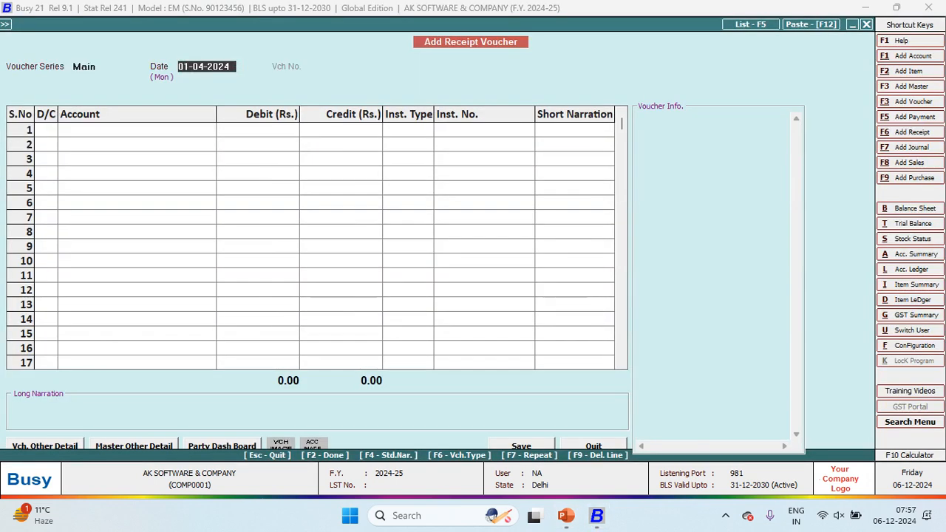
Set the receipt voucher's date to 05-06-2024, matching the first receipt on the cash book slide
text(12.6)
key(alt+Tab)
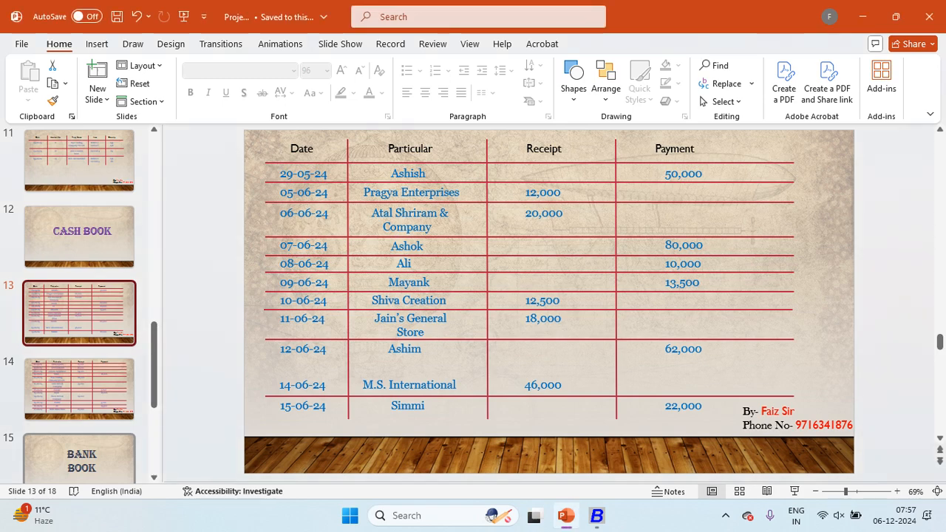
key(alt+Tab)
key(BackSpace)
key(BackSpace)
key(BackSpace)
key(BackSpace)
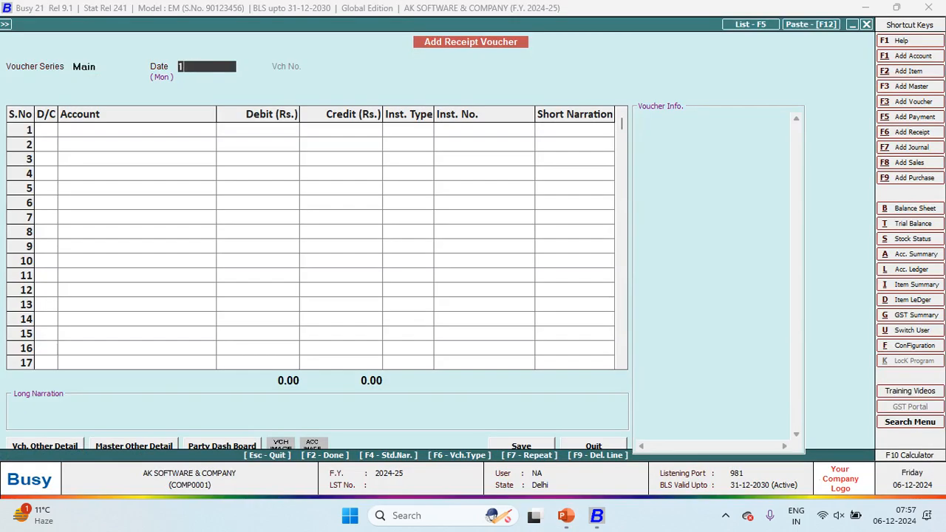
text(5.6)
key(Return)
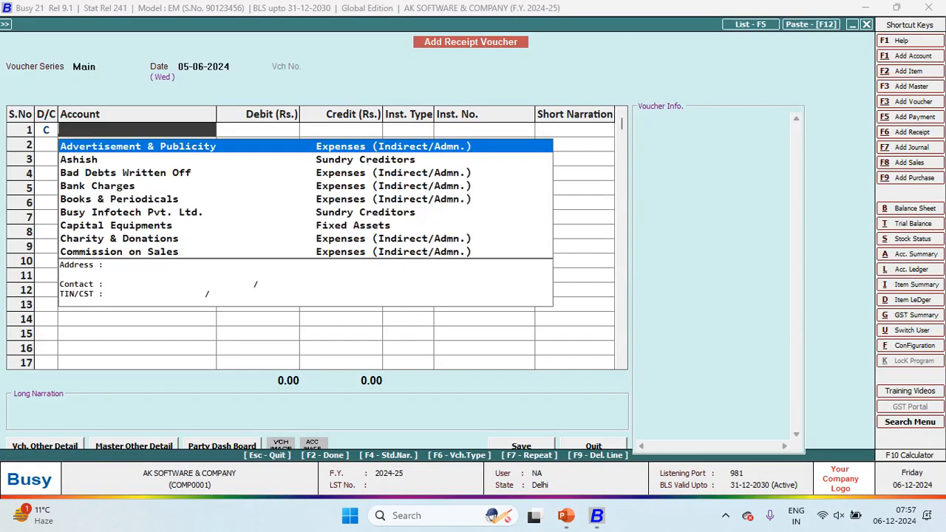
key(alt+Tab)
key(alt+Tab)
text(pri)
key(Return)
text(pR)
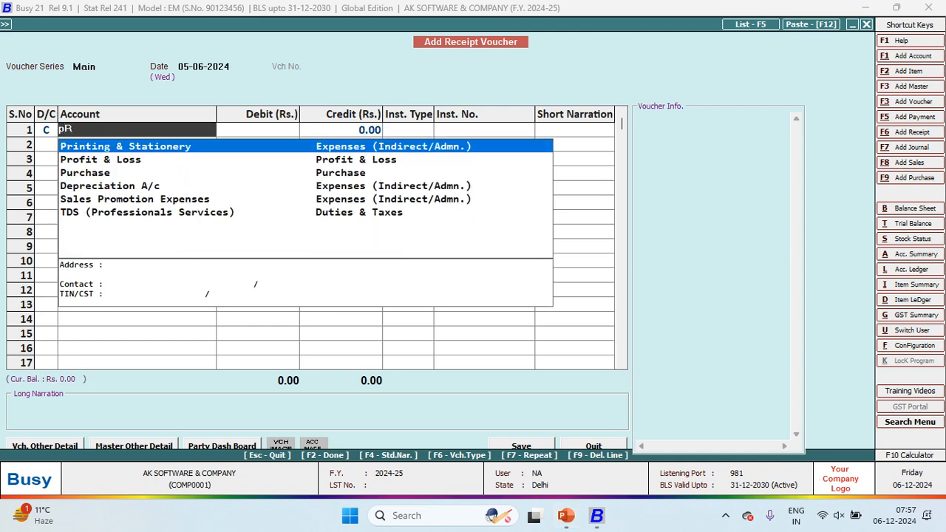
click(726, 516)
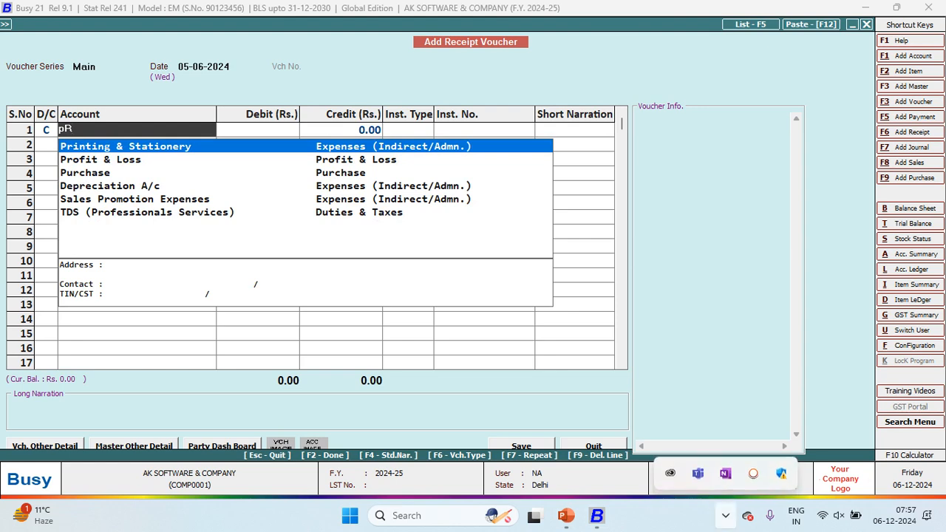
click(753, 475)
click(424, 398)
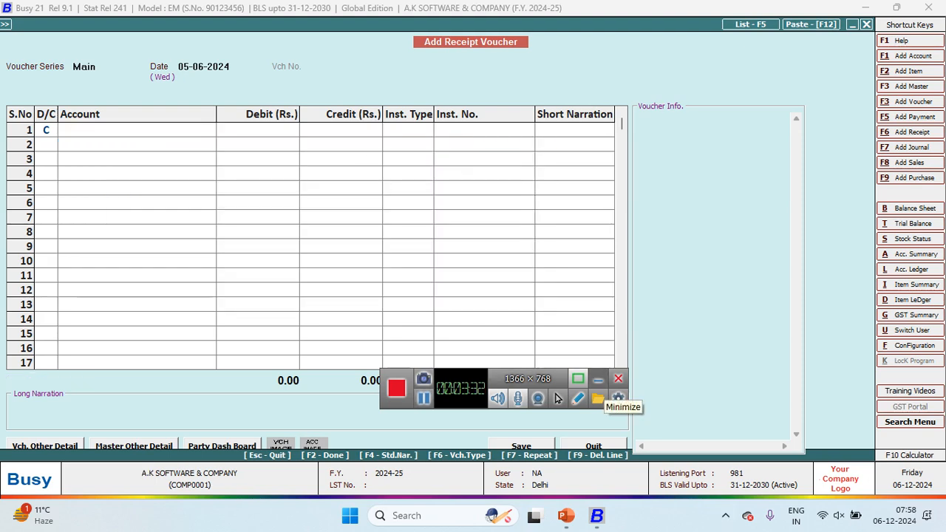
click(597, 378)
Credit Pragya Enterprise with 12,000 on the voucher's first line, using the amount from the cash book slide
key(alt+Tab)
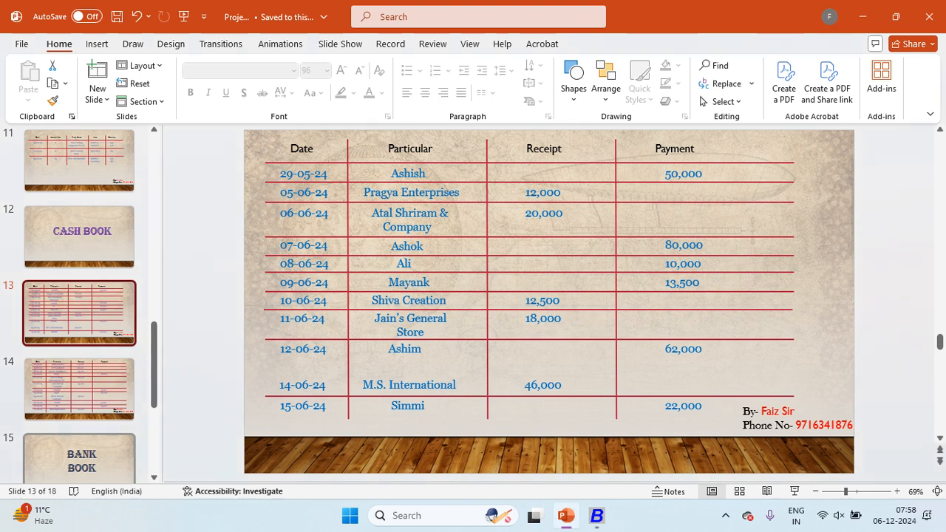
key(alt+Tab)
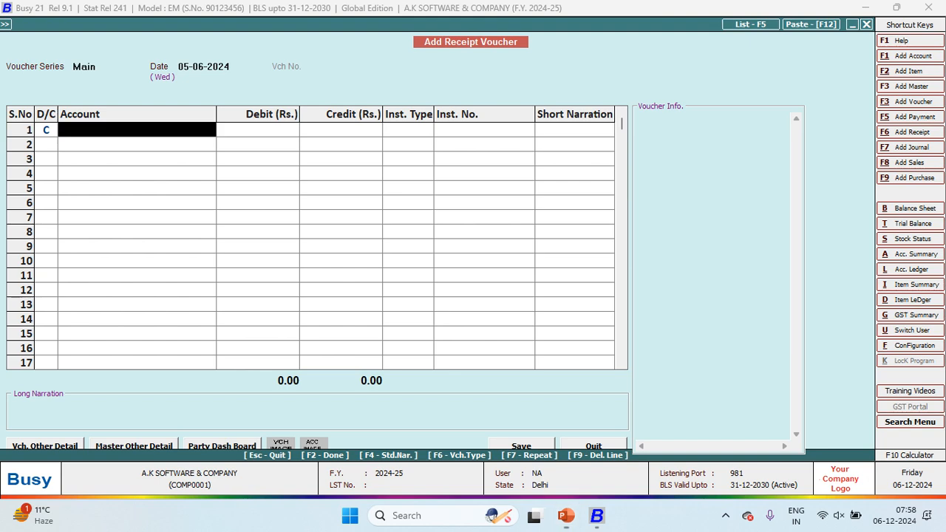
text(pra)
key(Return)
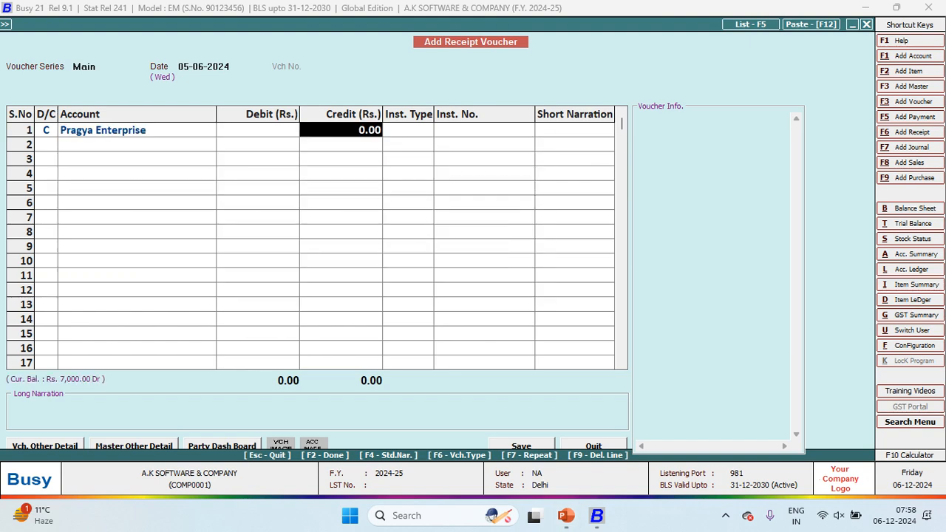
text(12)
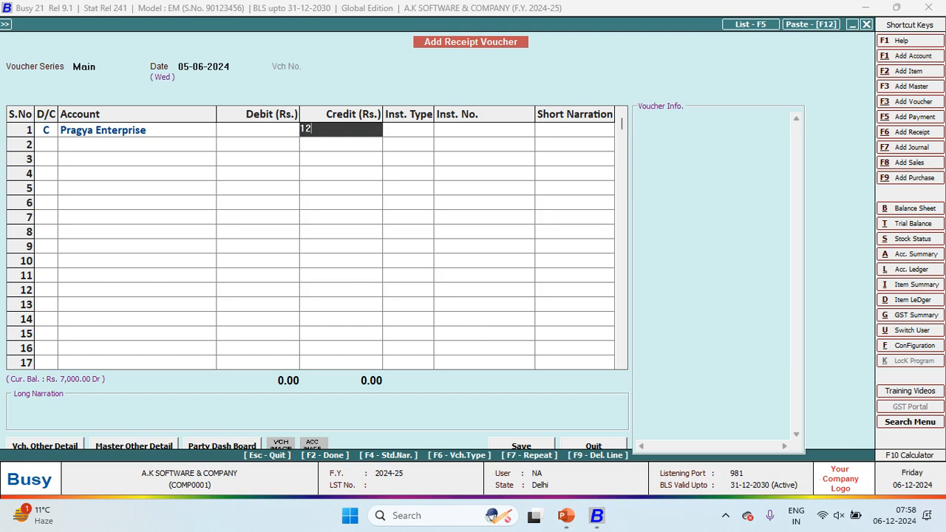
text(K)
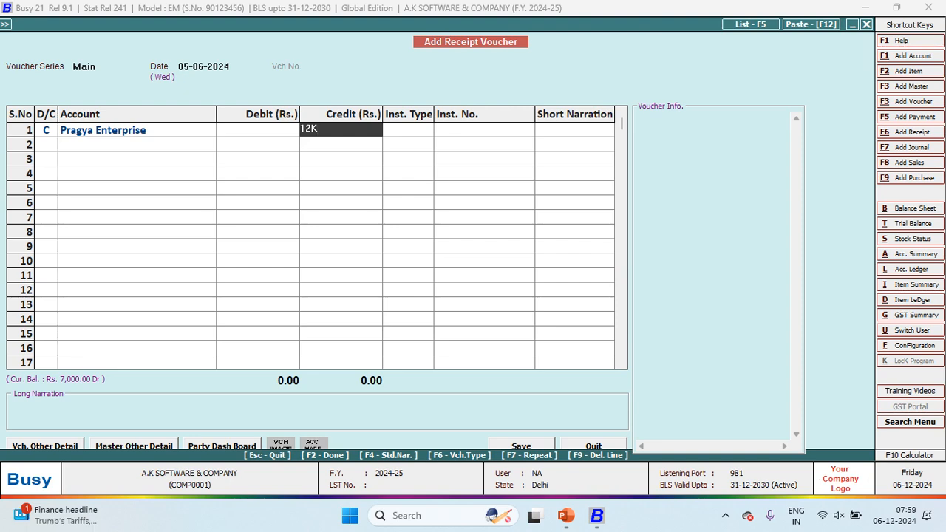
key(Return)
key(Return)
key(Return)
key(Return)
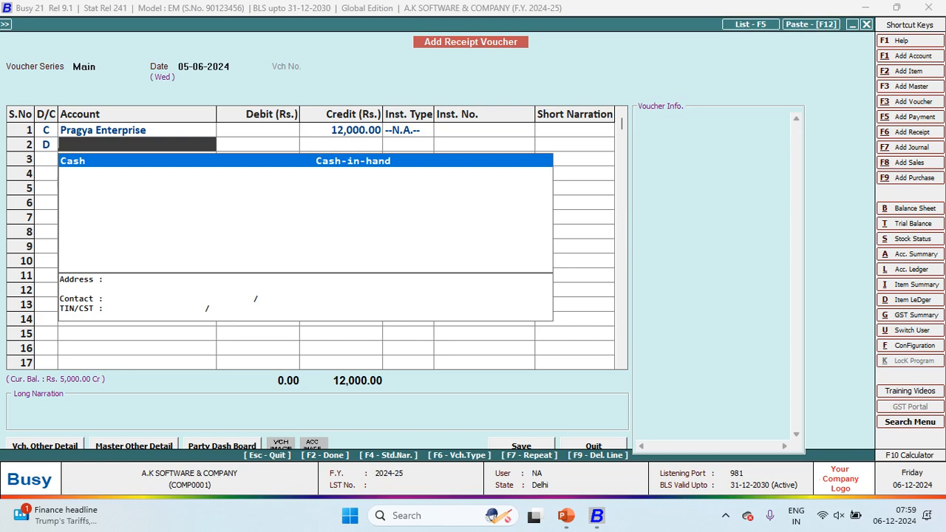
Debit Cash with 12,000 on the second line and save the receipt voucher
key(Return)
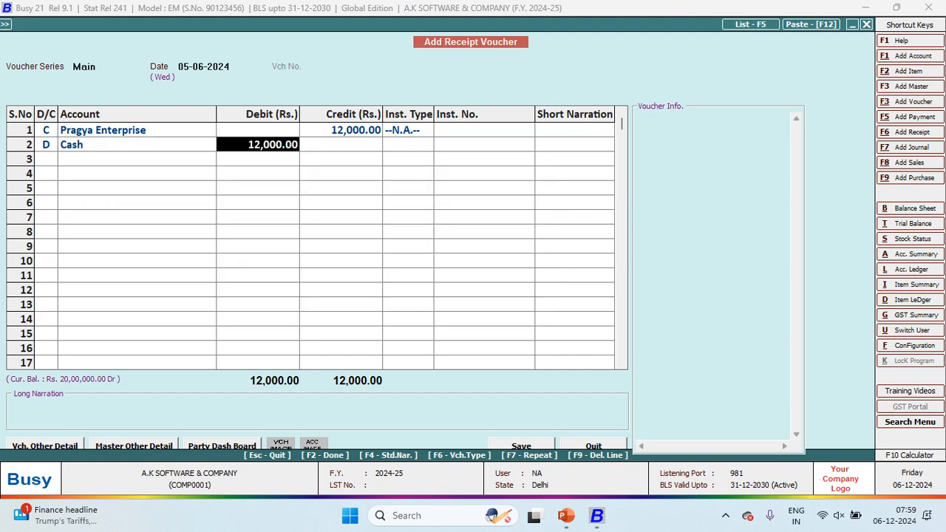
key(Return)
key(Return)
key(Return)
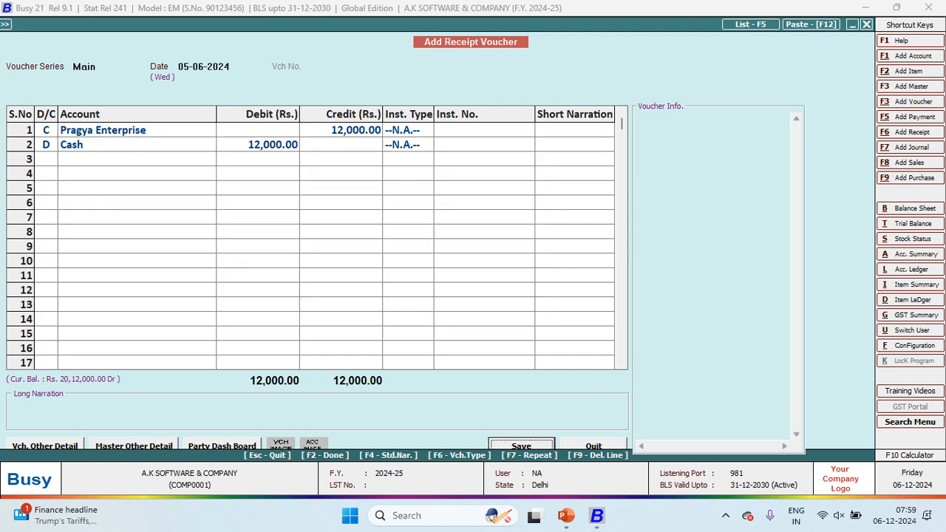
key(Return)
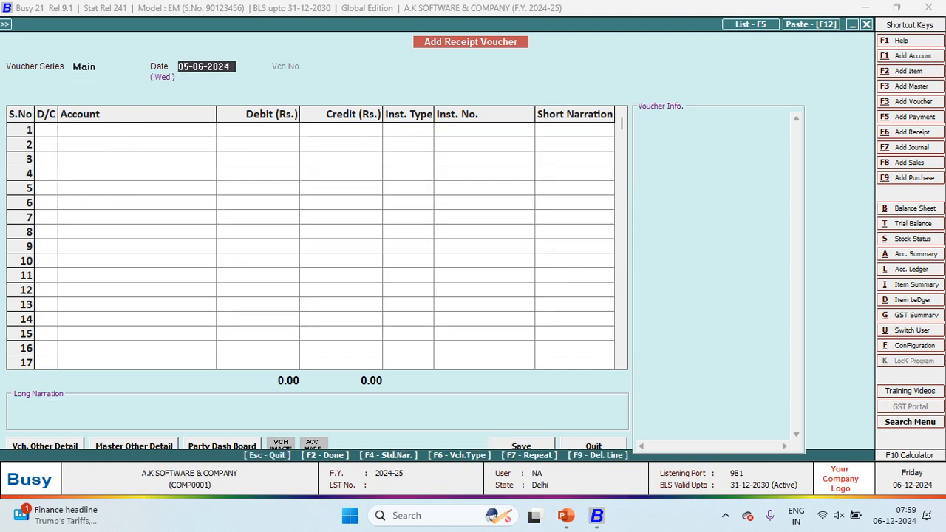
Check the next receipt on the cash book slide and date the new receipt voucher 06-06-2024
key(alt+Tab)
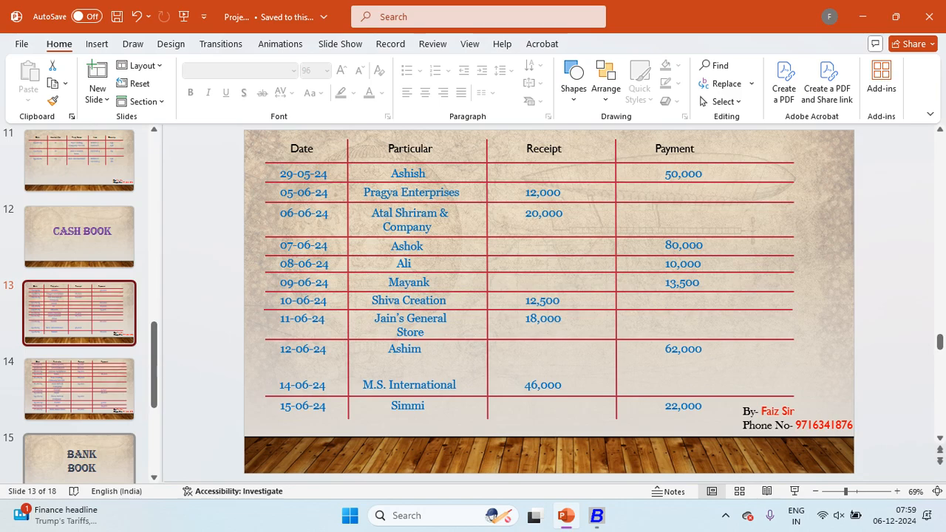
key(alt+Tab)
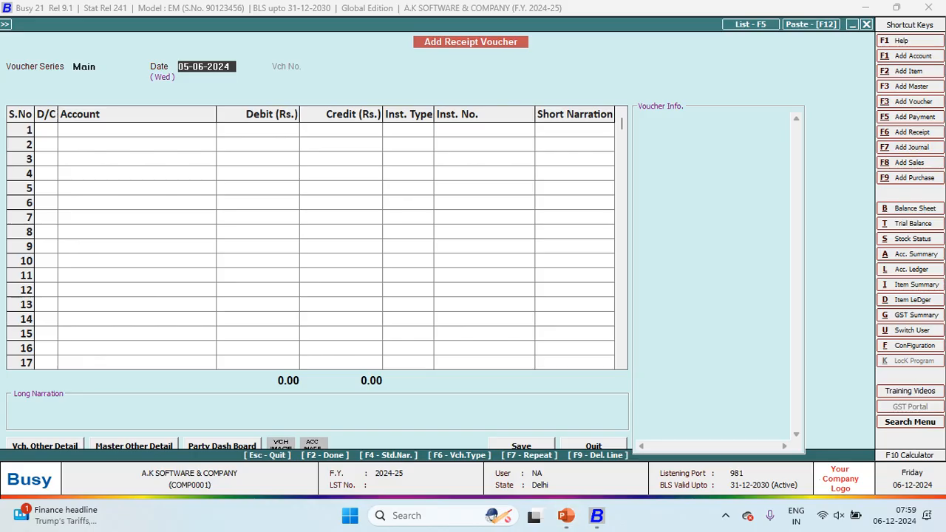
text(6)
key(Return)
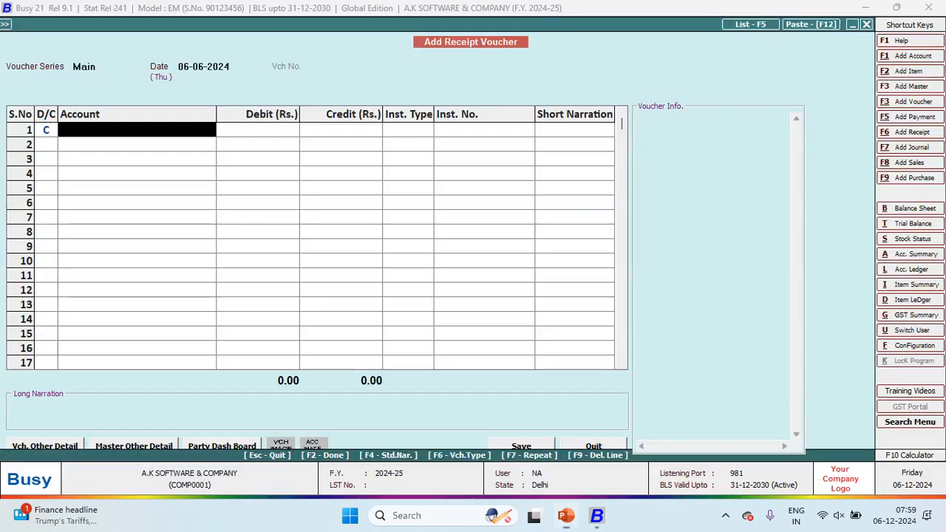
Credit Atal Shriram & Company with 20,000 on the voucher's first line, as listed in the cash book
text(atal)
key(Return)
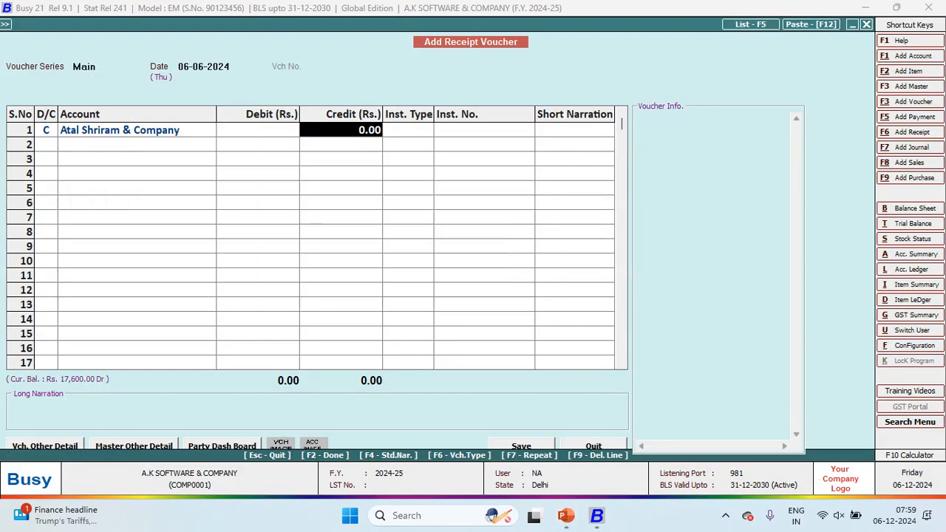
key(alt+Tab)
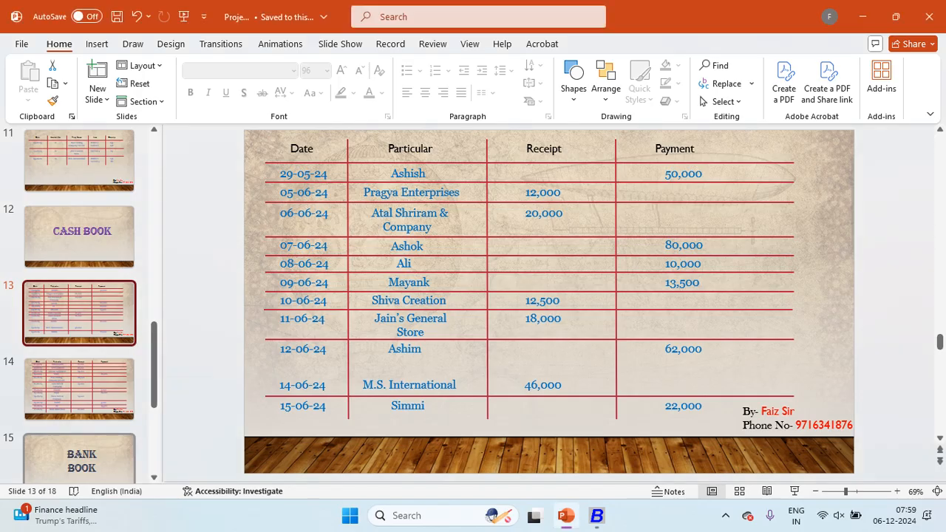
key(alt+Tab)
text(20K)
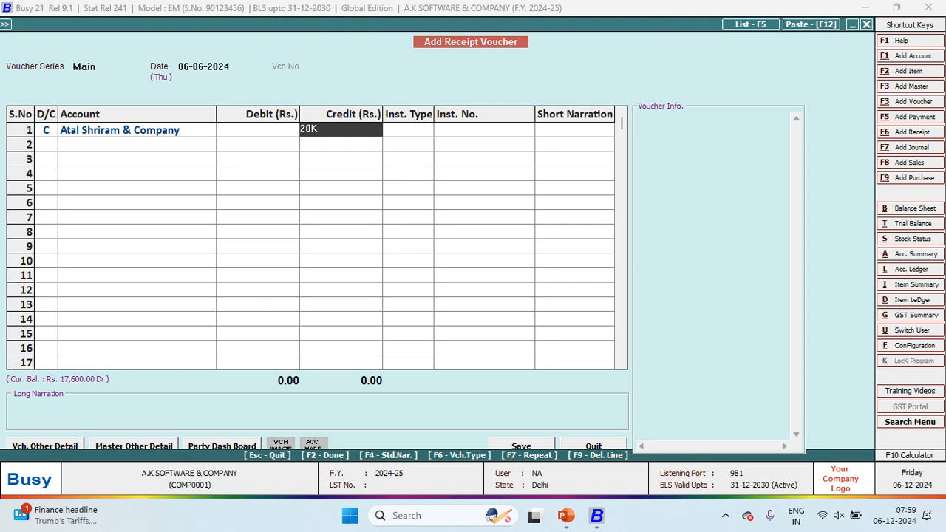
key(Return)
key(Return)
key(Return)
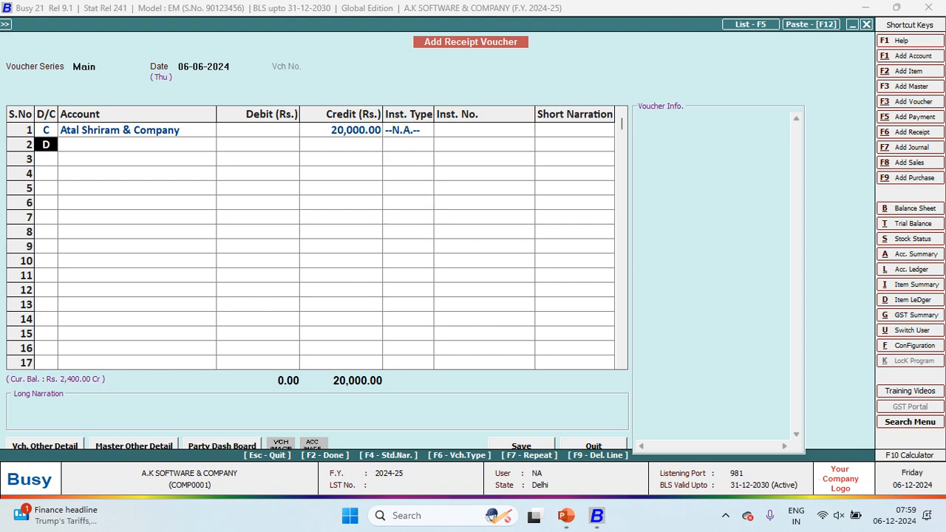
Debit Cash with 20,000 on the second line and save the receipt voucher
key(Return)
key(Return)
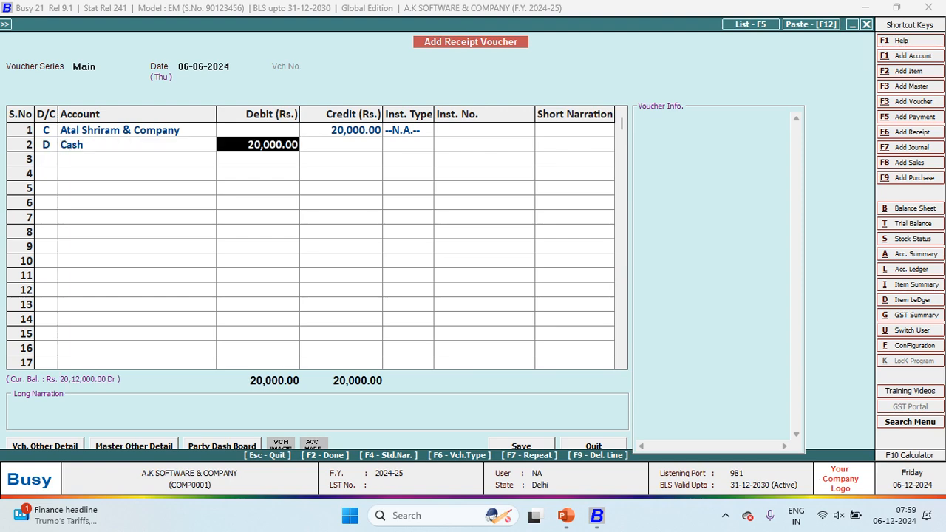
key(Return)
key(Return)
key(Return)
key(Return)
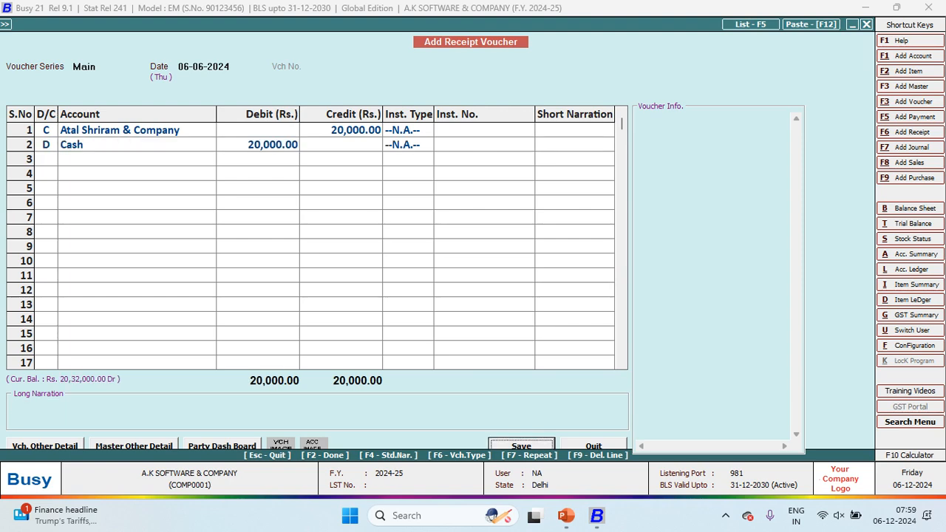
Check the next receipt on the cash book slide and credit Shiva Creation with 12,500 on the new voucher's first line
key(alt+Tab)
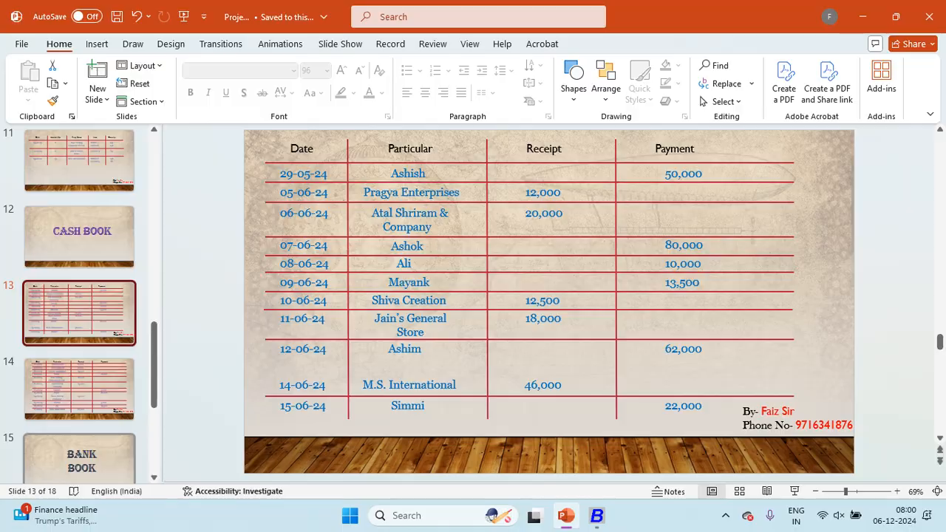
key(alt+Tab)
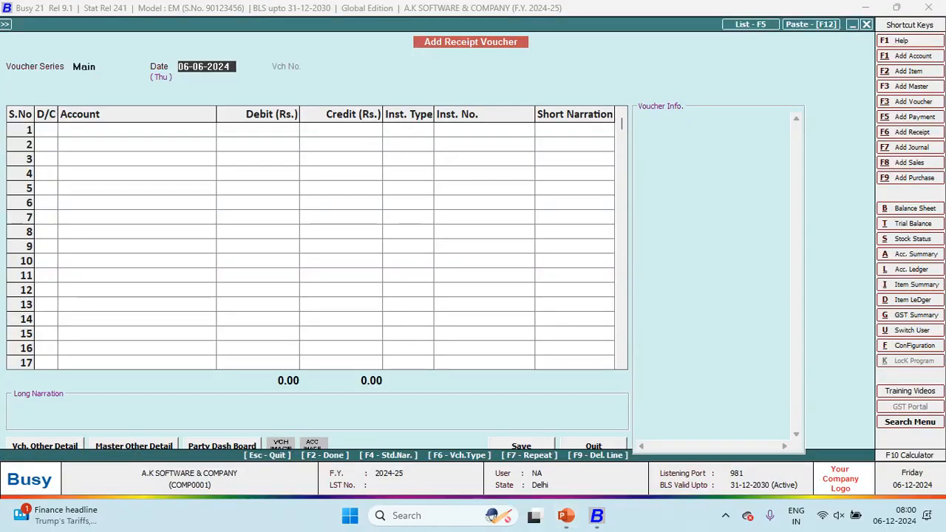
key(Return)
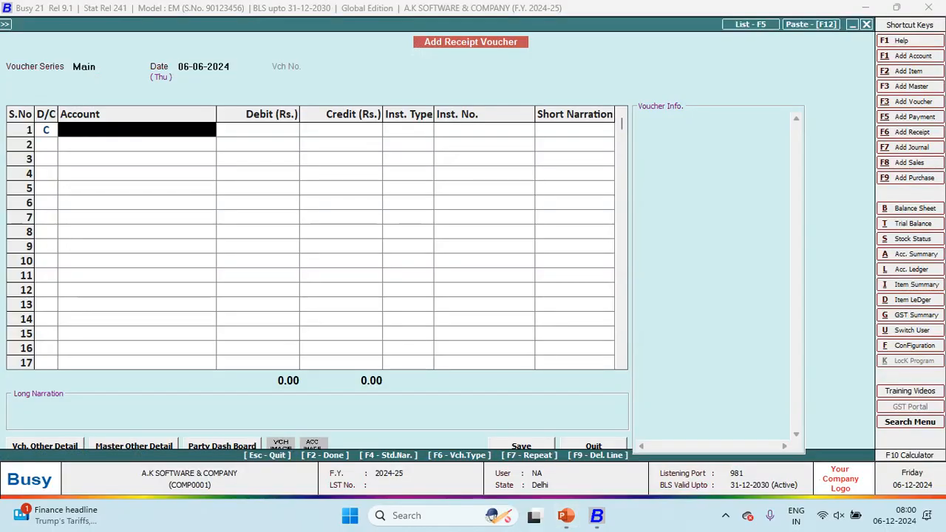
text(sHIVA)
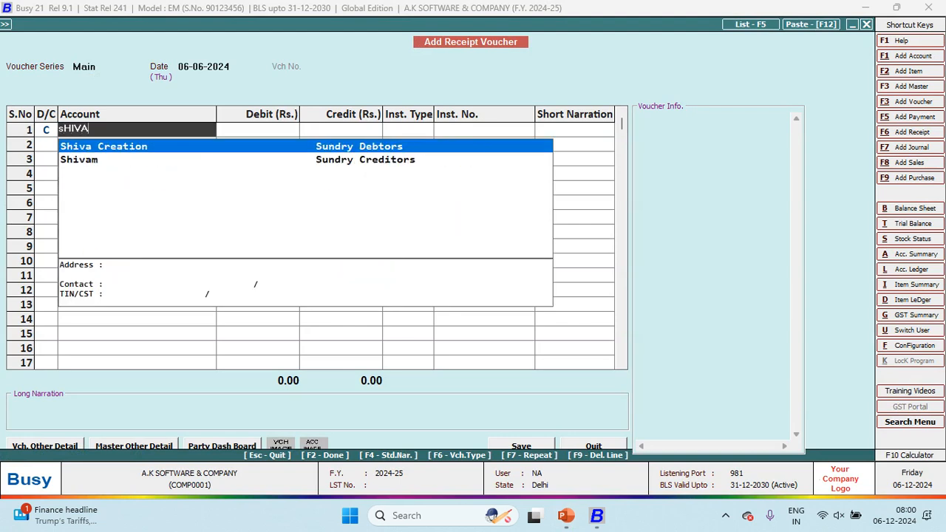
key(Return)
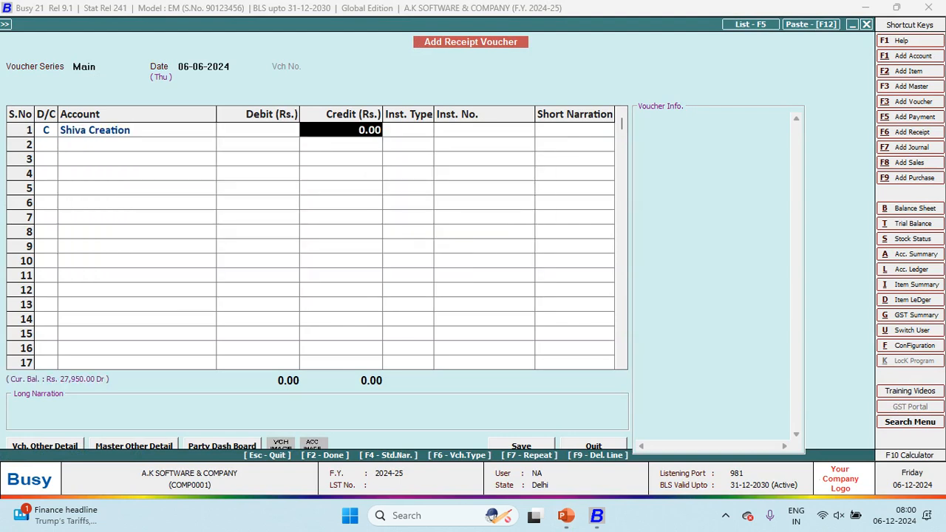
key(alt+Tab)
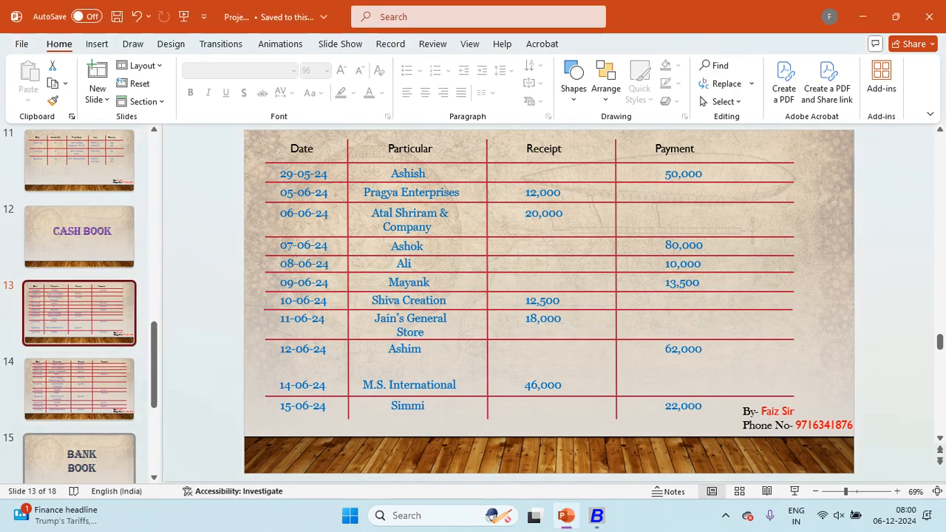
key(alt+Tab)
text(12,500)
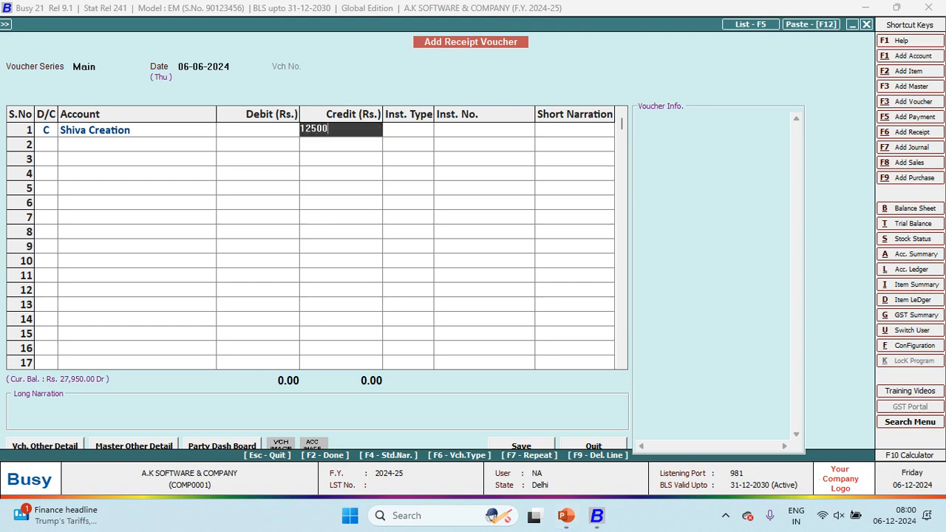
Debit Cash with 12,500 on the second line and save the Shiva Creation receipt voucher
key(Return)
key(Return)
key(Return)
key(Return)
key(Return)
key(Return)
key(Return)
key(Return)
key(Return)
key(Return)
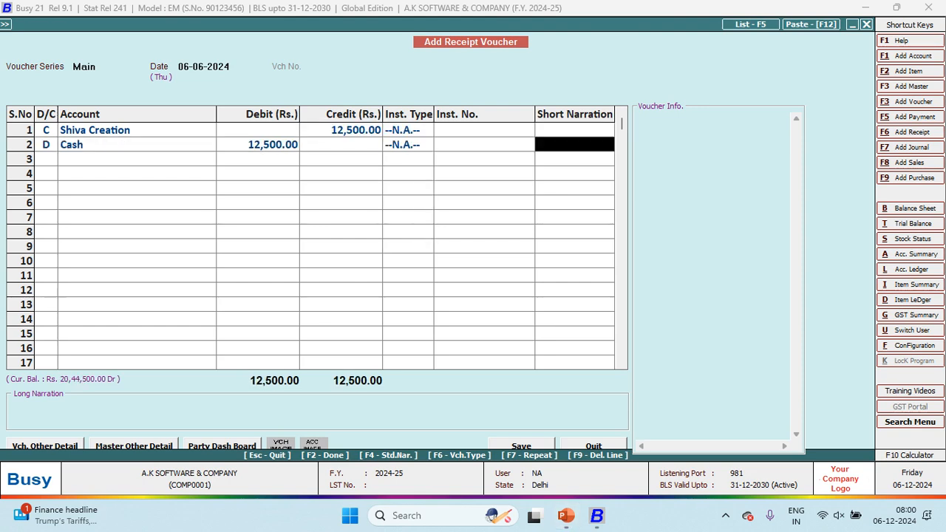
key(Return)
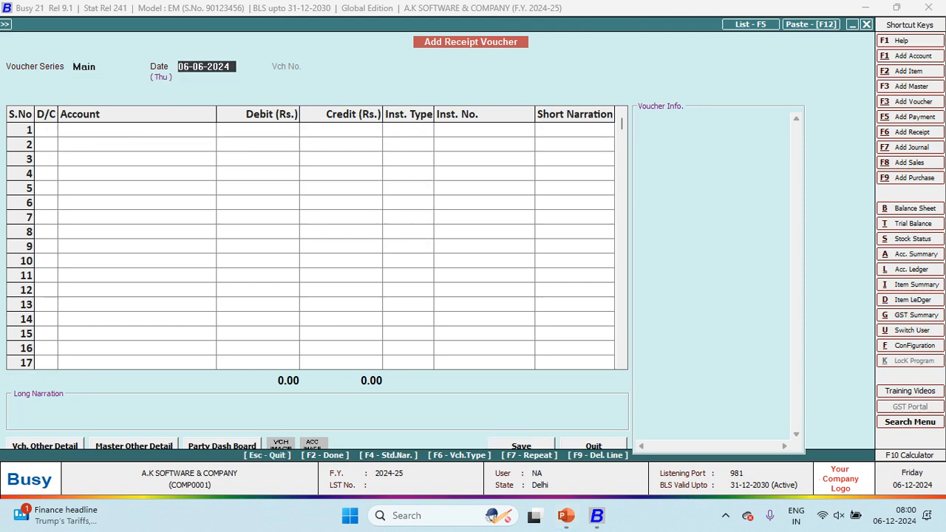
Compare with the cash book slide and list the receipt vouchers of all voucher series
key(alt+Tab)
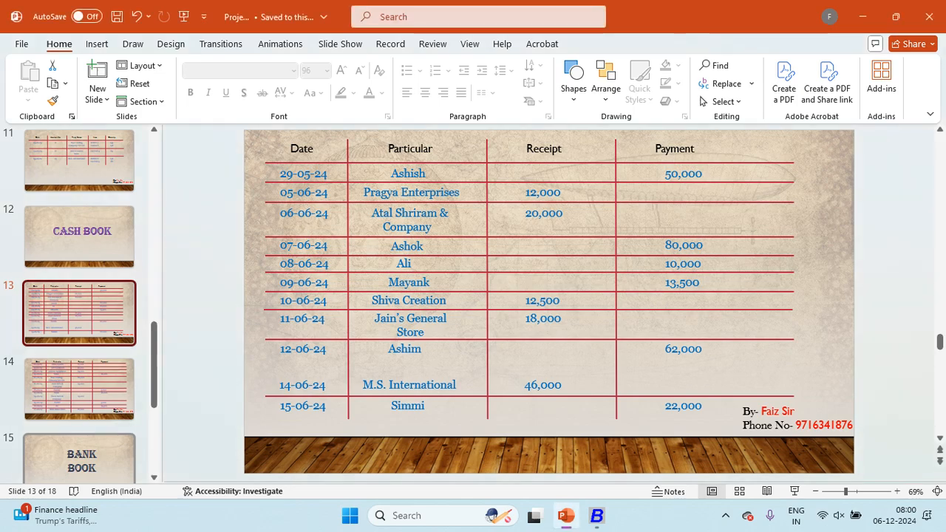
key(alt+Tab)
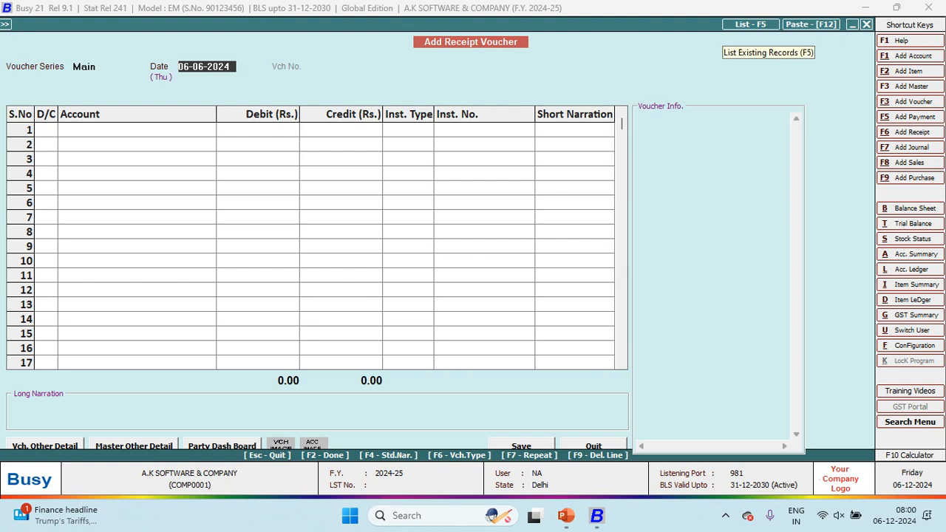
click(751, 24)
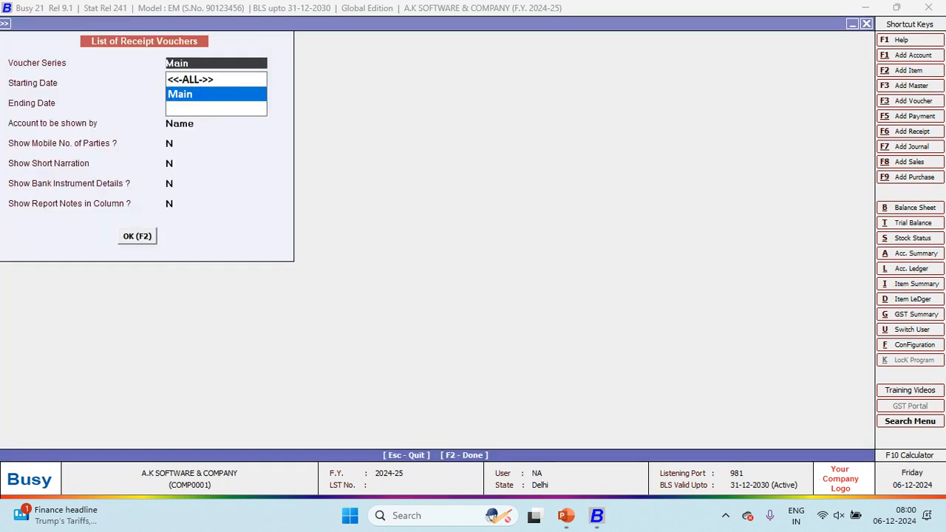
key(Up)
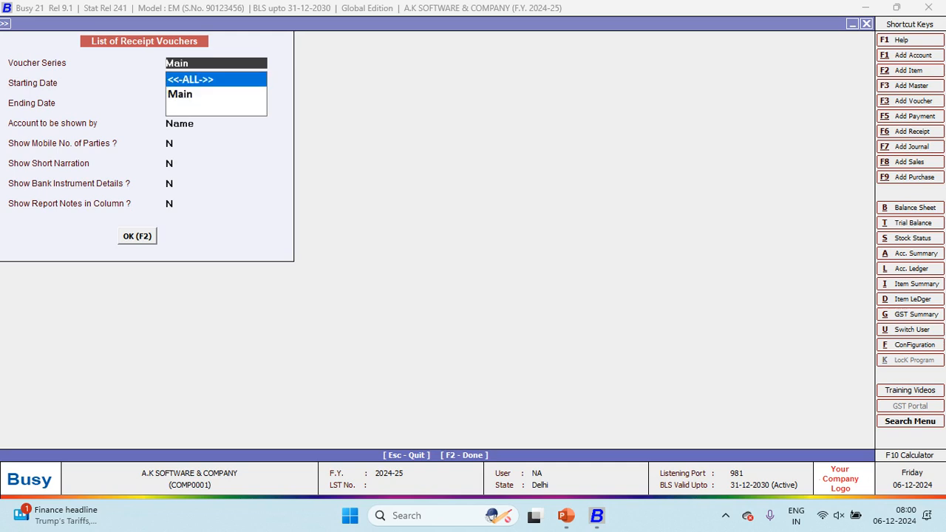
key(Return)
key(F2)
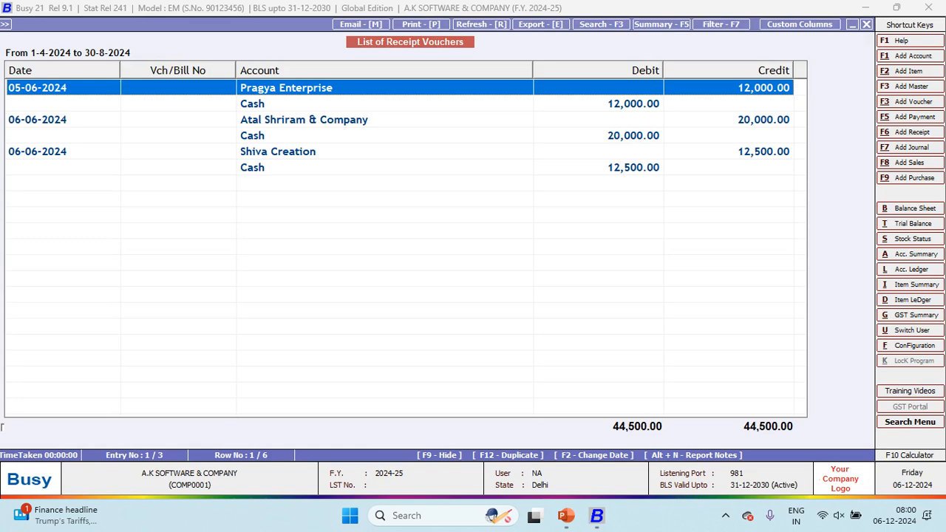
Open the Shiva Creation receipt from the voucher list to review it, and return to the main menu
key(Down)
key(Down)
key(Down)
key(Down)
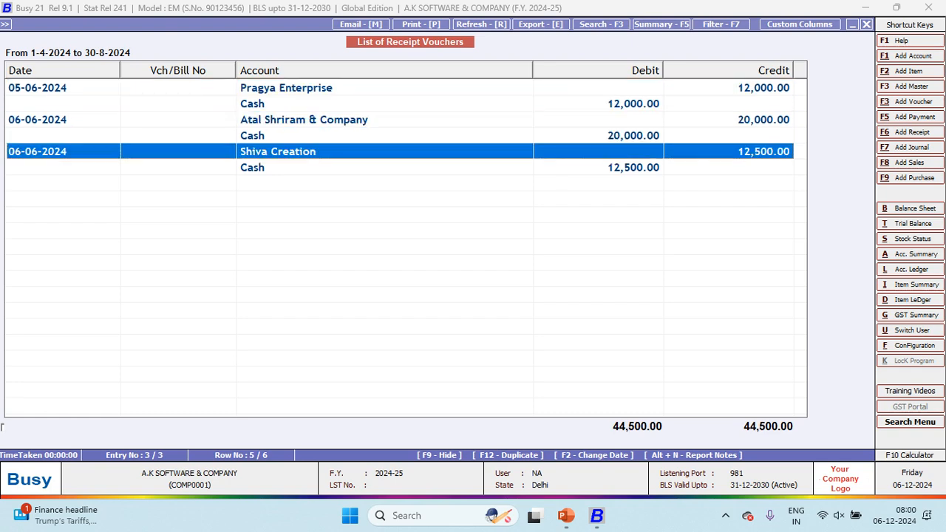
key(Return)
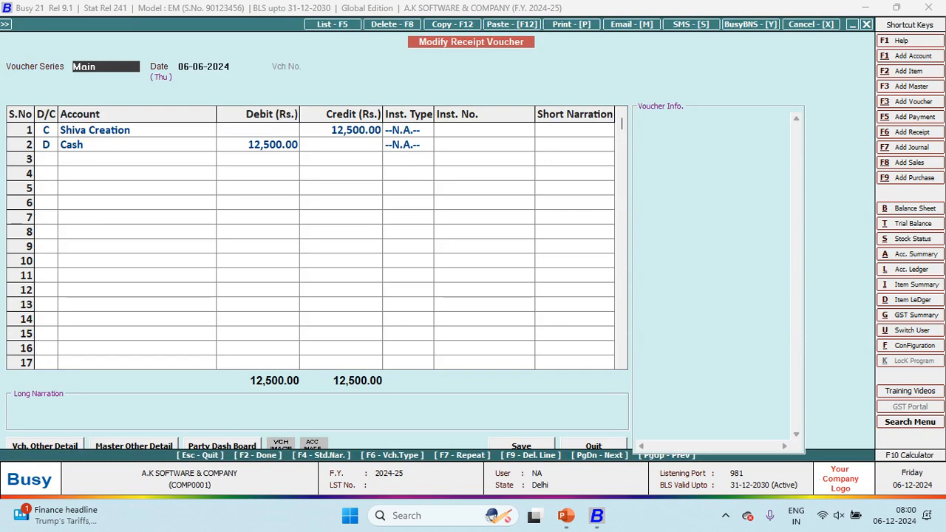
key(Escape)
key(Escape)
key(Escape)
key(Escape)
key(Return)
key(Escape)
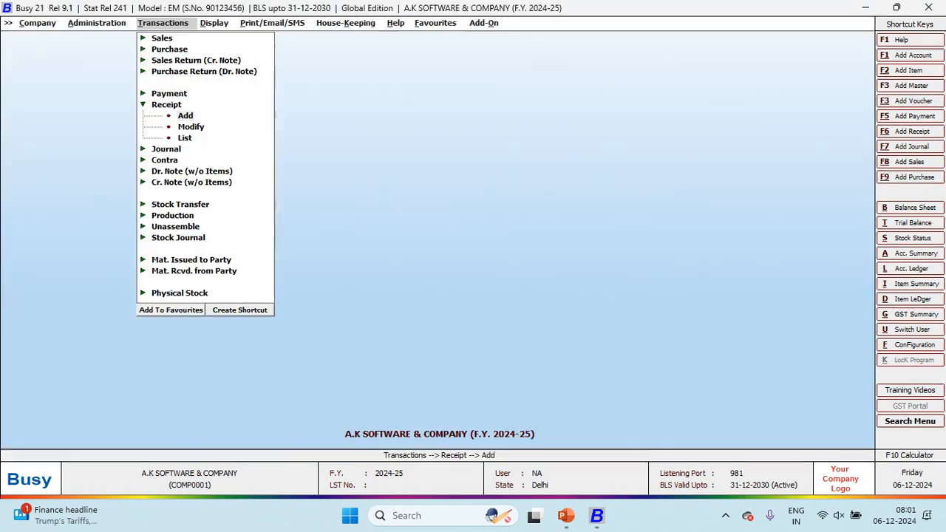
key(Return)
key(Down)
key(Return)
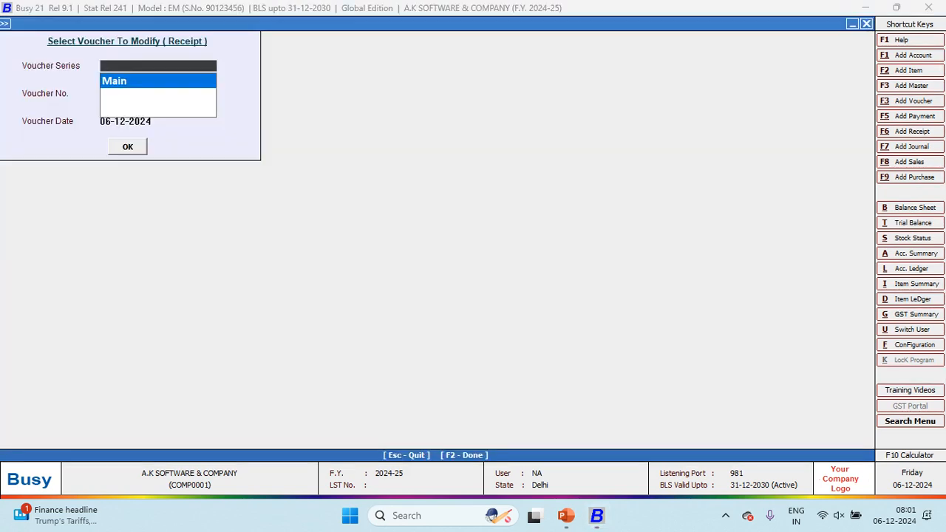
key(Return)
key(Return)
key(Return)
key(Return)
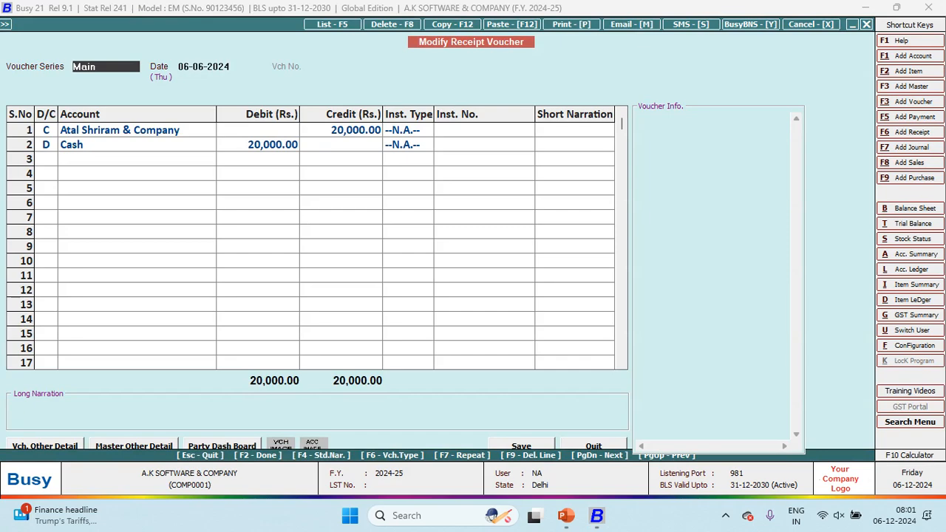
key(Escape)
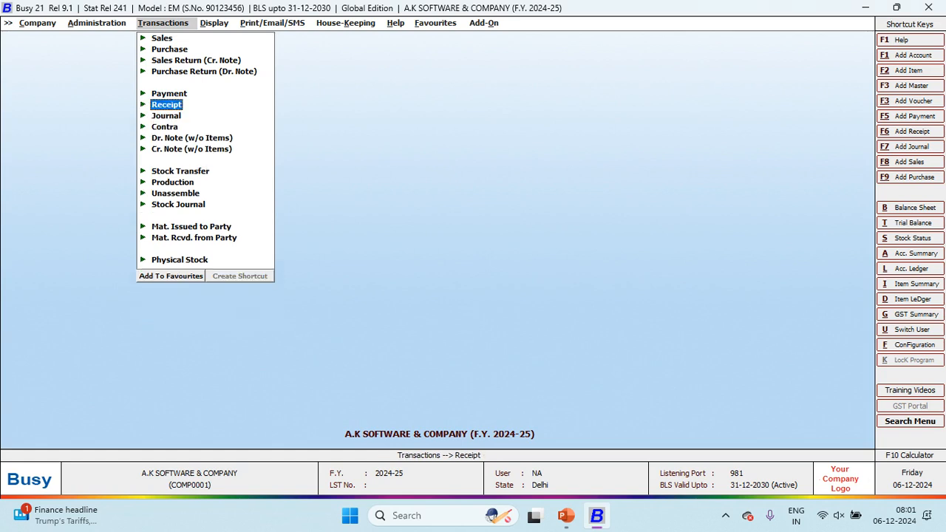
Display the account ledger of Shiva Creation from 01-04-2024 to 30-08-2024 without item details
key(l)
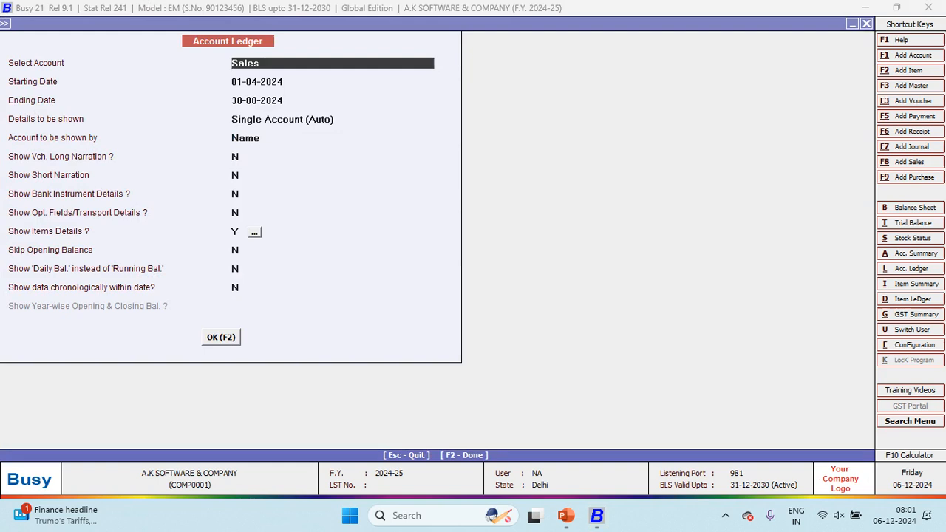
key(alt+Tab)
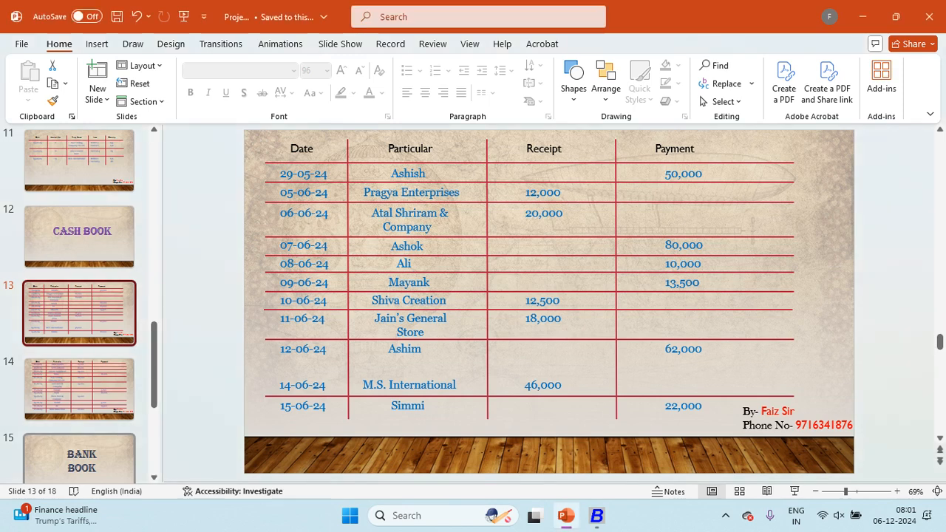
key(alt+Tab)
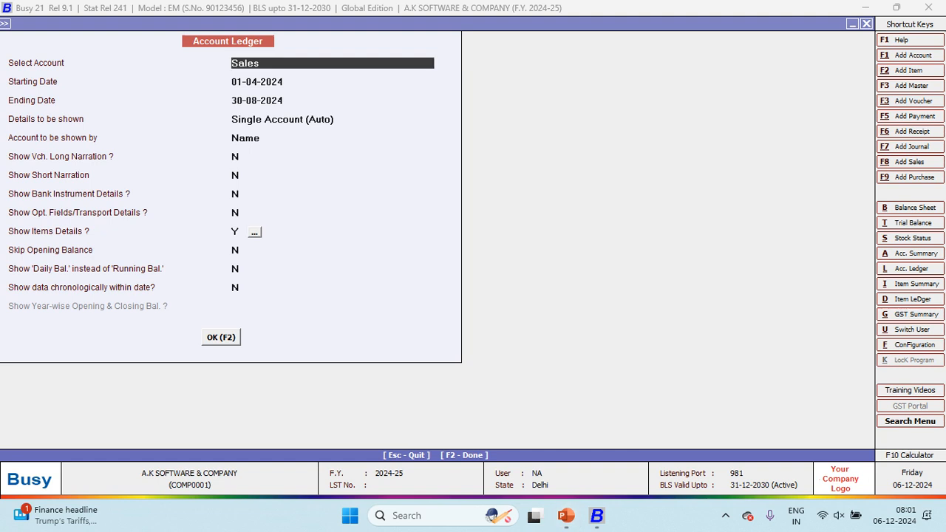
text(SHIVA)
key(Return)
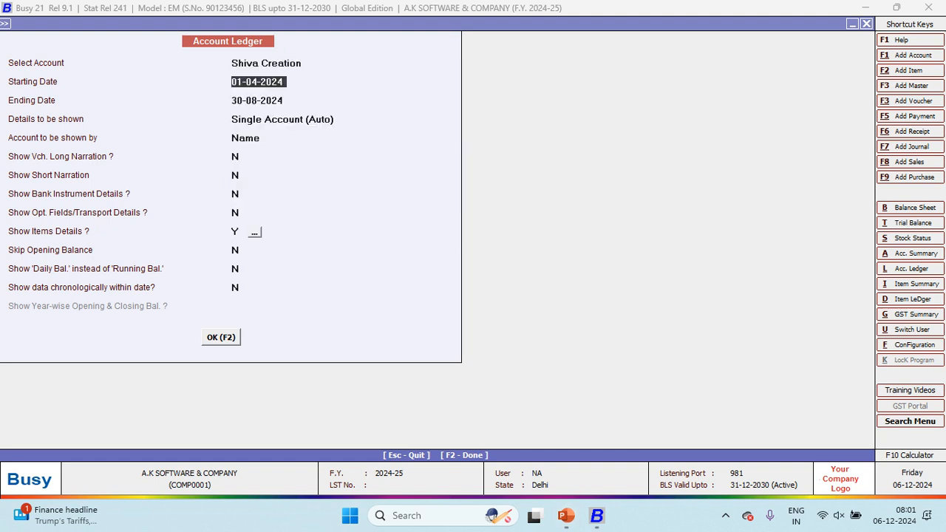
key(Return)
key(Return)
key(Return)
key(Return)
key(Return)
key(Return)
key(Return)
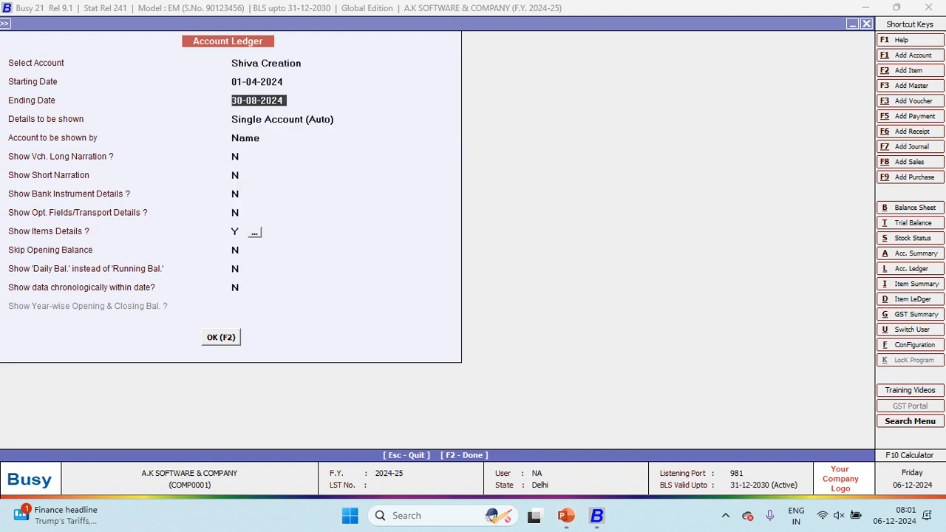
key(Return)
key(n)
key(F2)
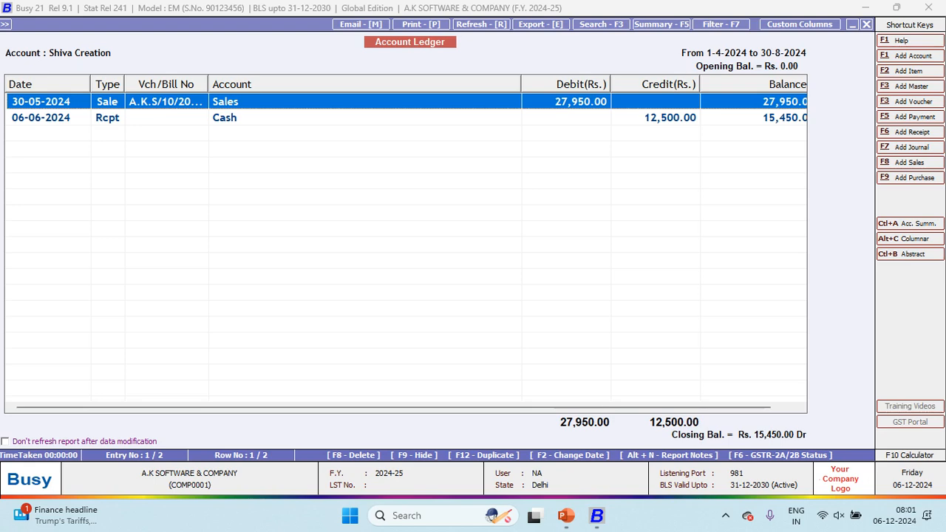
Open the cash receipt entry from the Shiva Creation ledger, set its date to 10-06-2024 and save the voucher
key(Down)
key(Return)
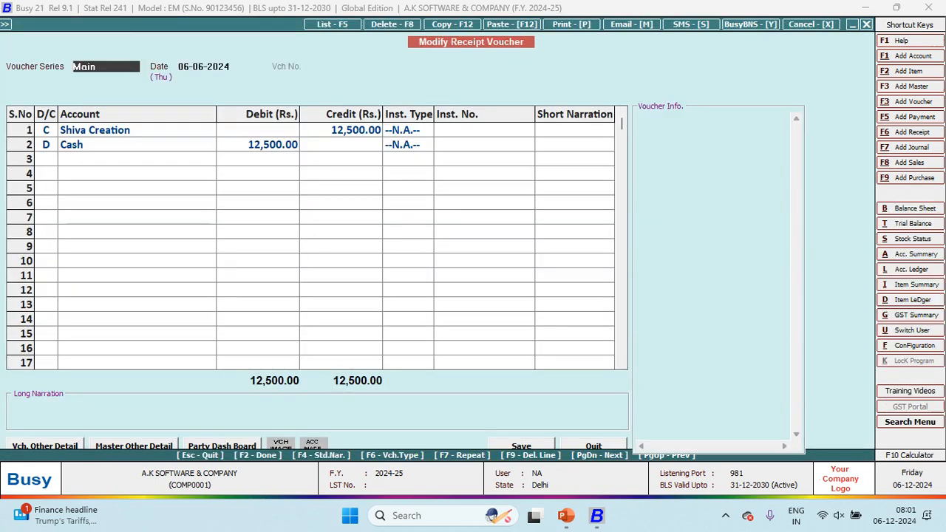
key(Return)
text(10-6)
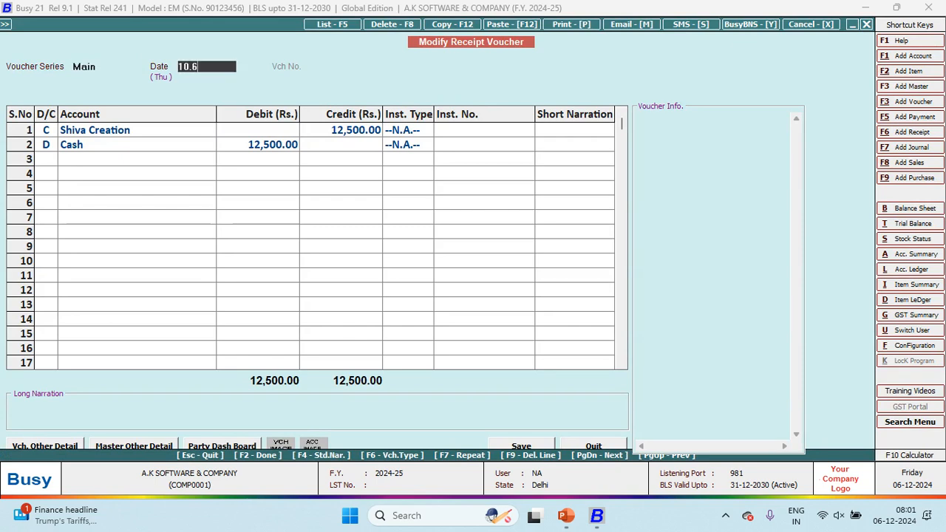
key(Return)
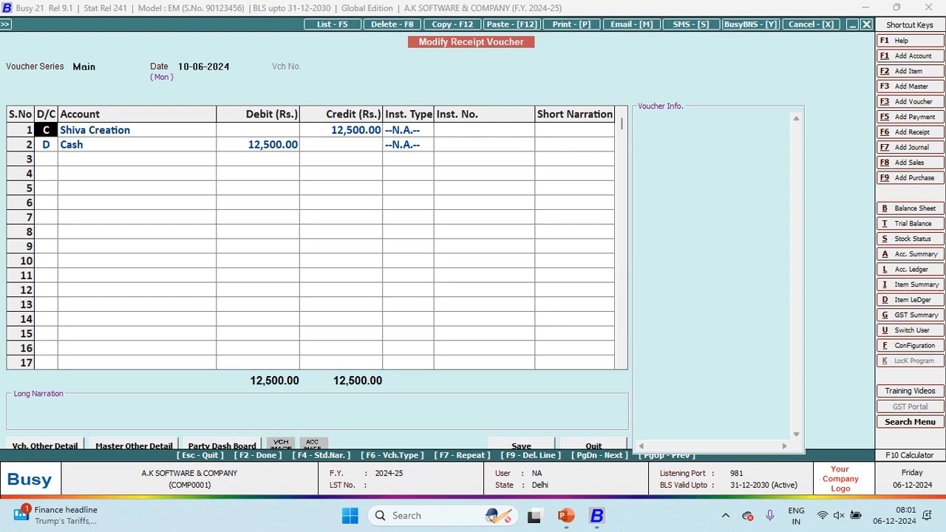
key(F2)
key(Return)
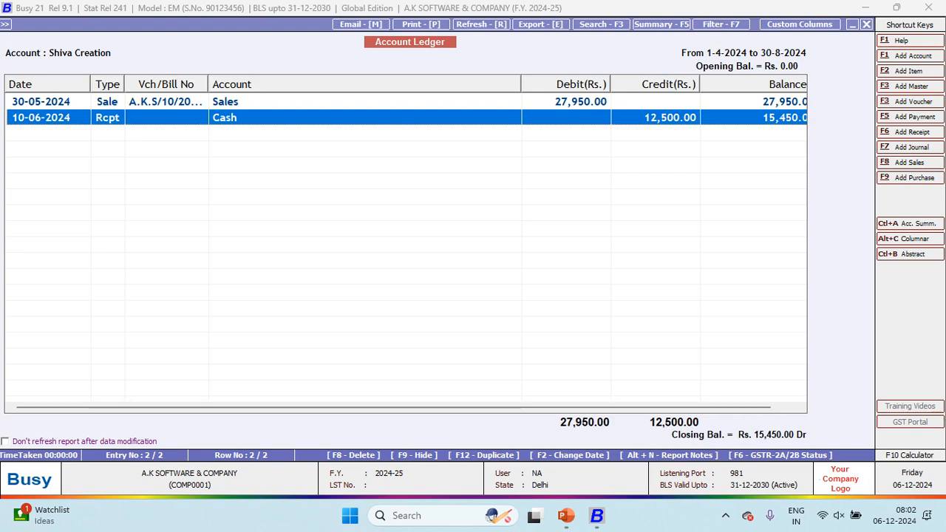
Leave the ledger and start a new receipt voucher dated 11-06-2024, as listed in the cash book
key(Escape)
key(Escape)
key(Up)
key(Down)
key(Return)
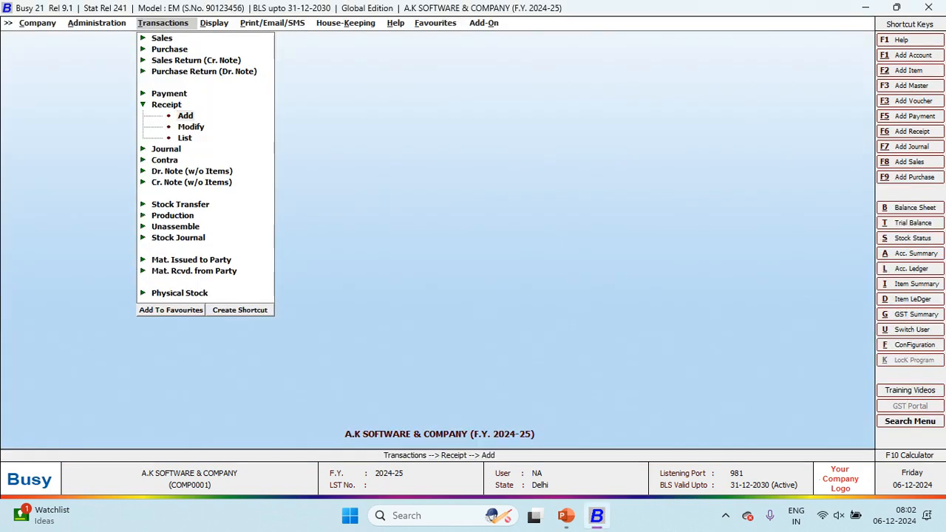
key(Return)
key(alt+Tab)
key(alt+Tab)
text(11.6)
key(Return)
Check the party and amount on the cash book slide and credit Jain General Store with 1,800 on the first line
key(alt+Tab)
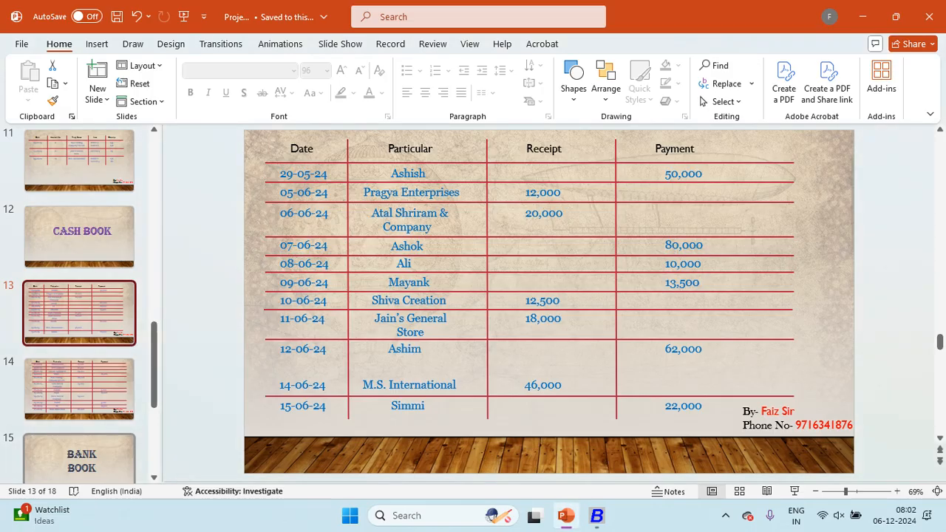
key(alt+Tab)
text(ja)
key(Return)
key(alt+Tab)
key(alt+Tab)
text(1800)
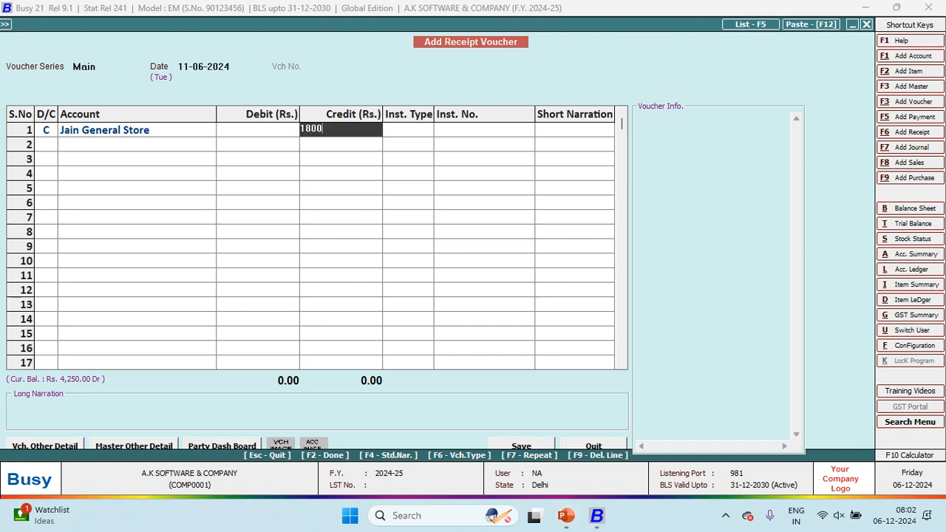
key(Return)
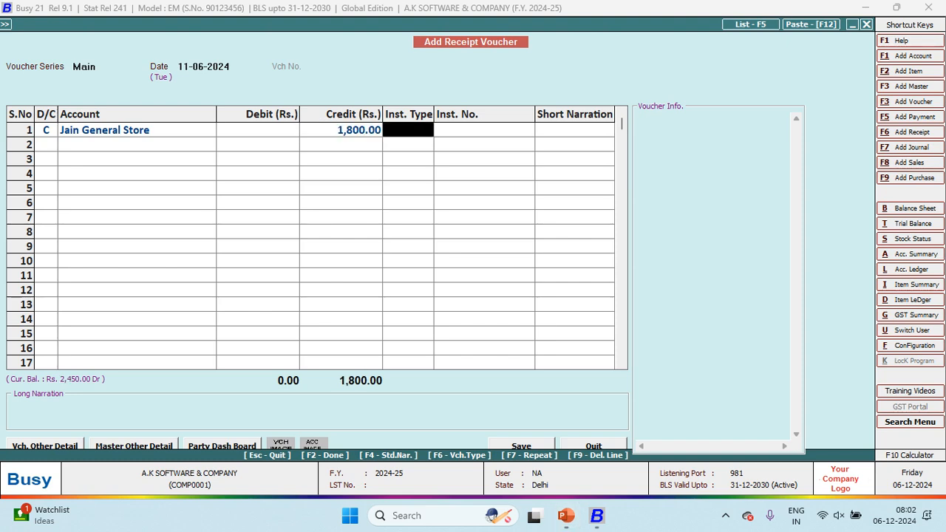
Debit Cash with 1,800 on the second line and save the 11-06-2024 receipt voucher
key(Return)
key(Return)
key(Return)
key(Return)
key(Return)
key(Return)
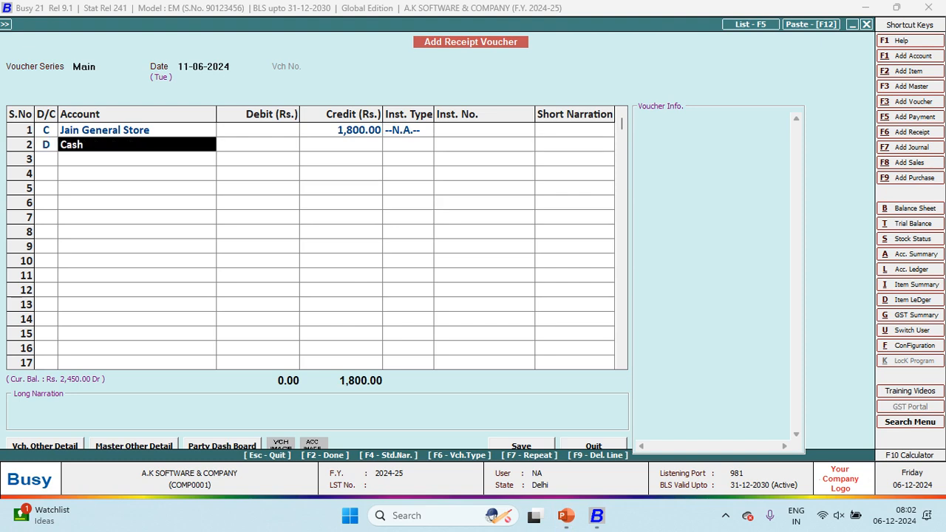
key(Return)
key(Return)
key(Return)
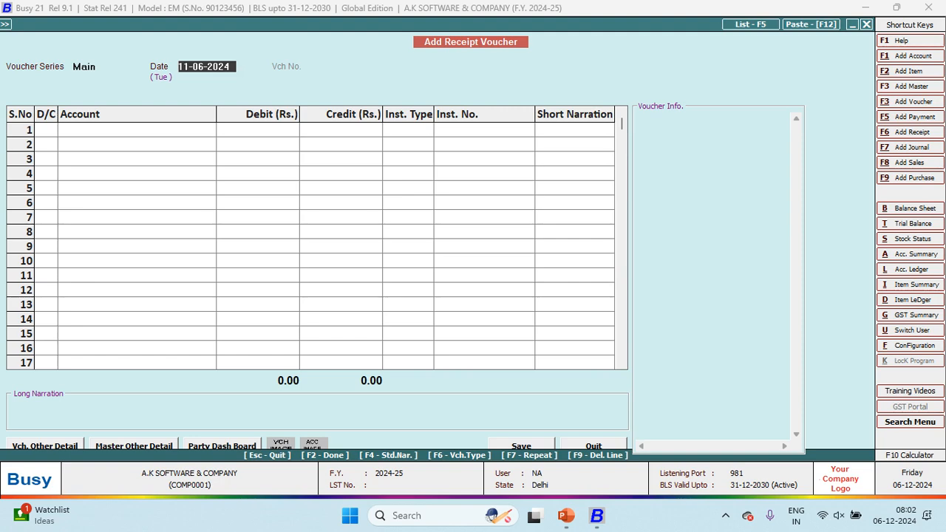
Check the cash book slide and display the account ledger of Jain General Store from 01-04-2024 to 30-08-2024
key(alt+Tab)
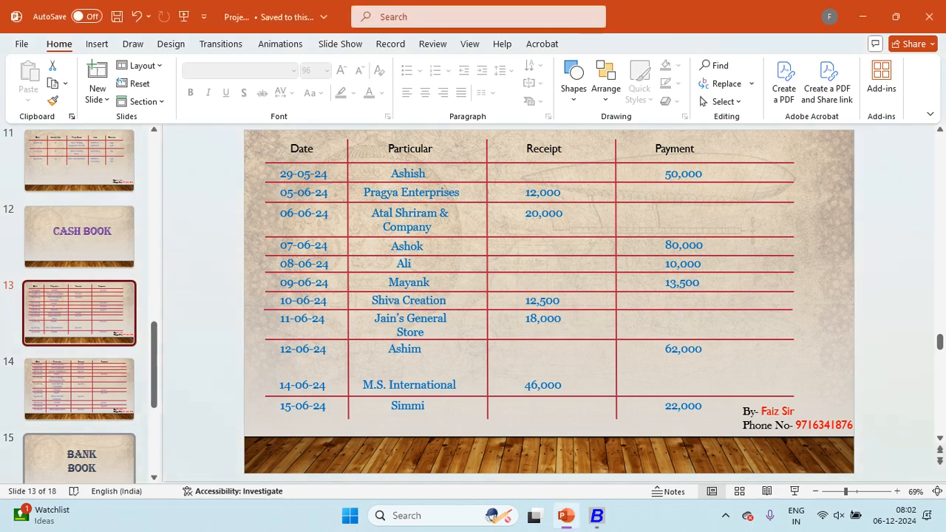
key(alt+Tab)
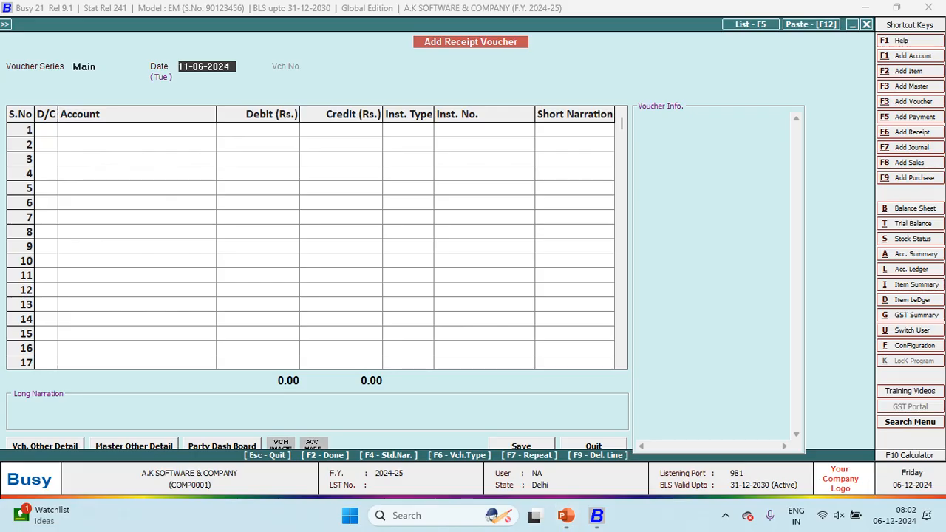
key(alt+l)
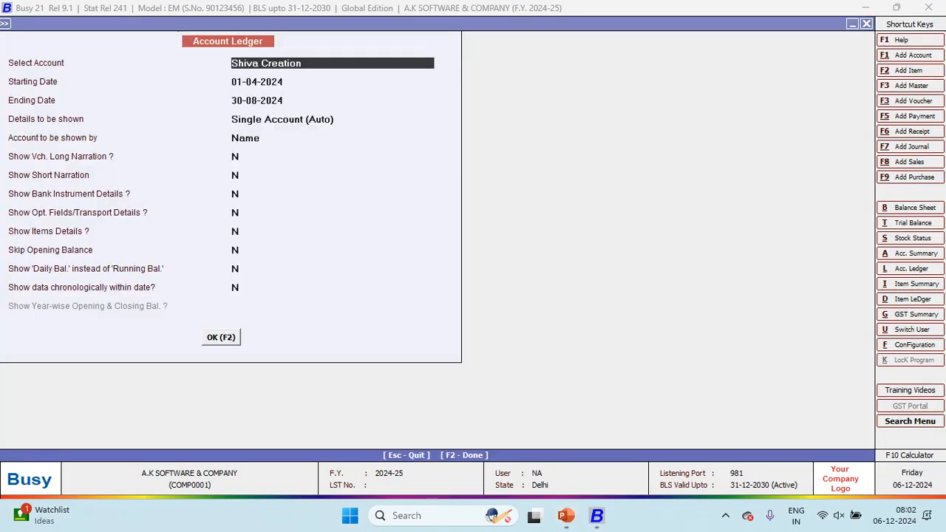
key(alt+Tab)
key(alt+Tab)
text(JAIN)
key(Return)
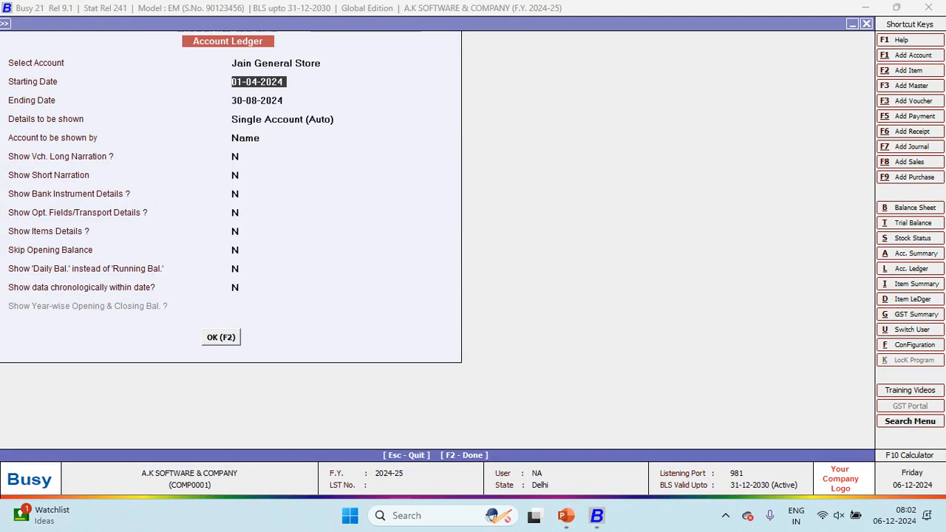
key(F2)
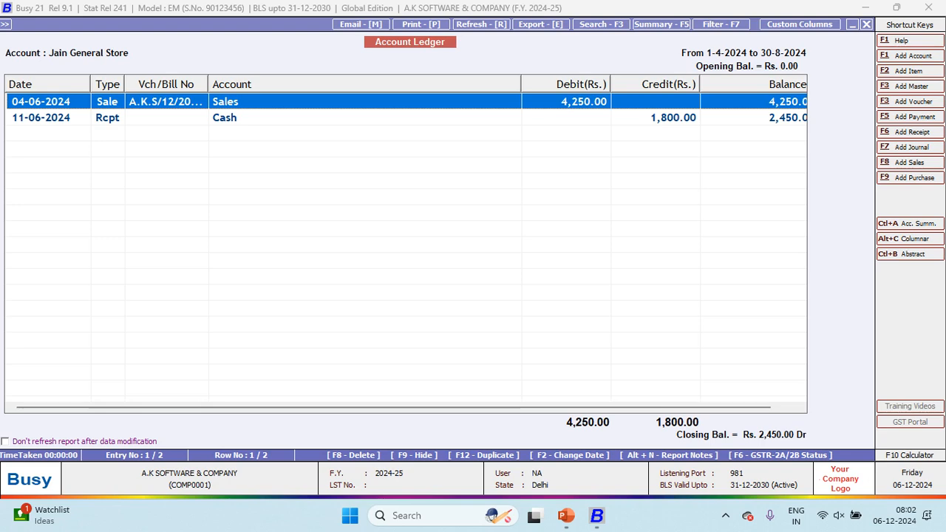
Open the 11-06-2024 cash receipt from the ledger and set Jain General Store's credit to 18,000, as on the cash book slide
key(Down)
key(Return)
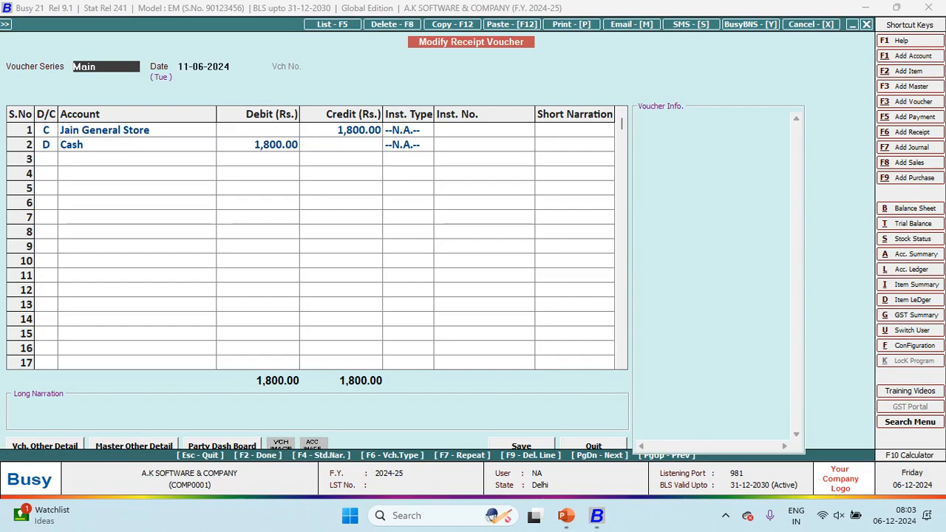
key(Return)
key(alt+Tab)
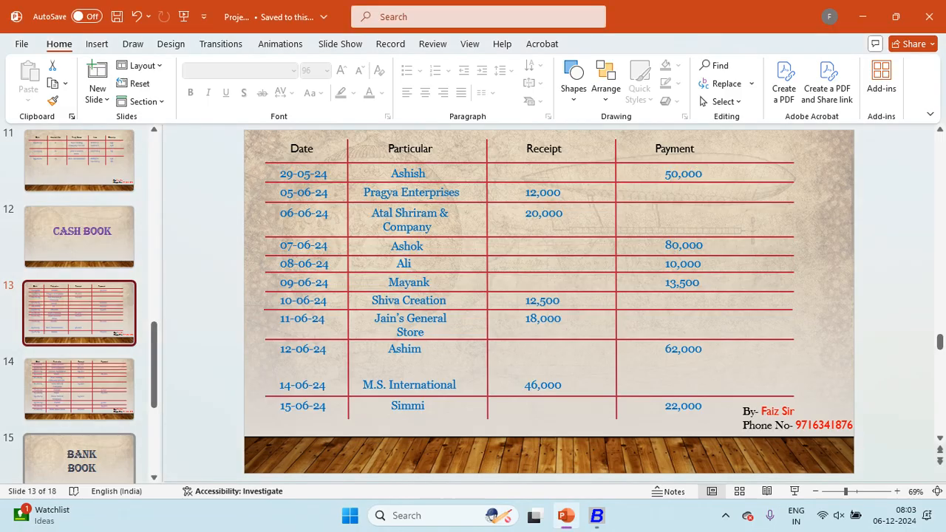
key(alt+Tab)
key(Return)
key(Return)
key(Return)
text(18,000)
key(Return)
key(Return)
key(Return)
key(Return)
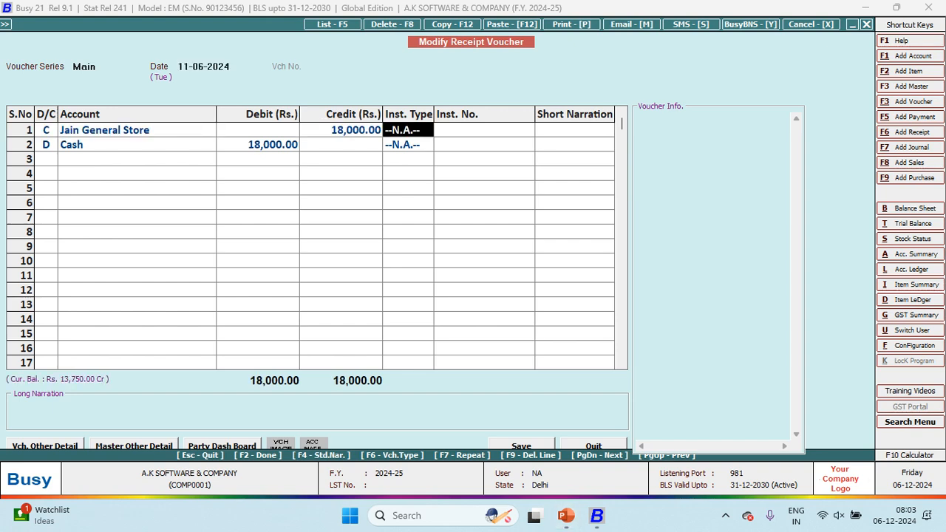
Accept the Cash debit of 18,000 and save the modified receipt voucher
key(Return)
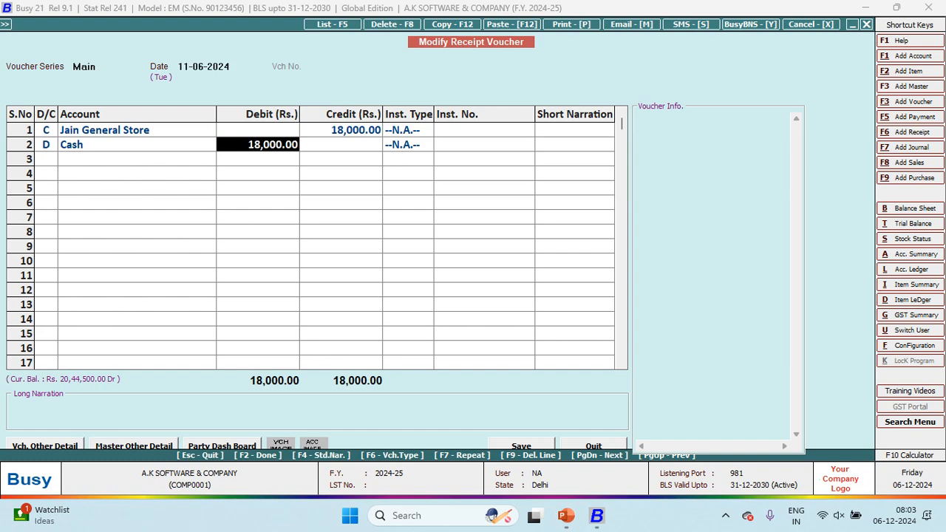
key(Return)
key(Return)
key(Return)
key(Return)
key(Return)
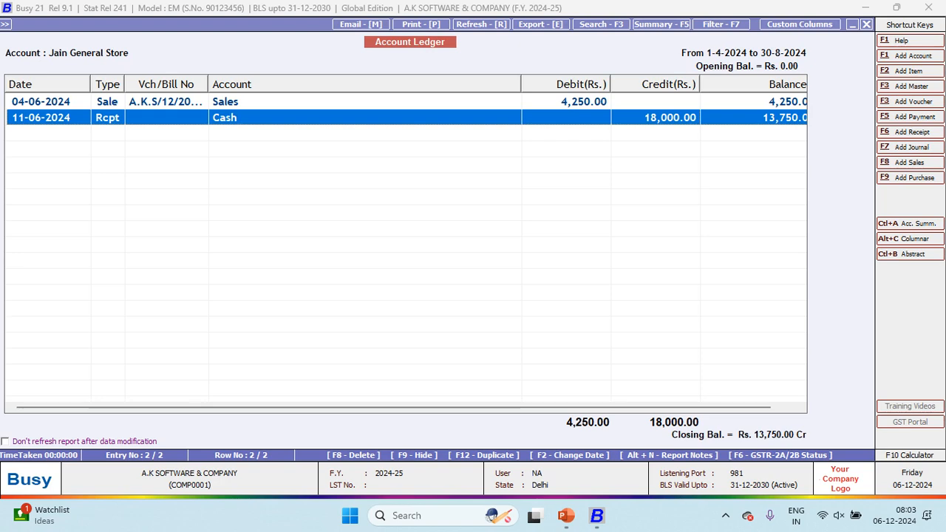
Leave the ledger, check the cash book slide and date the new receipt voucher 14-06-2024
key(Escape)
key(Escape)
key(alt+Tab)
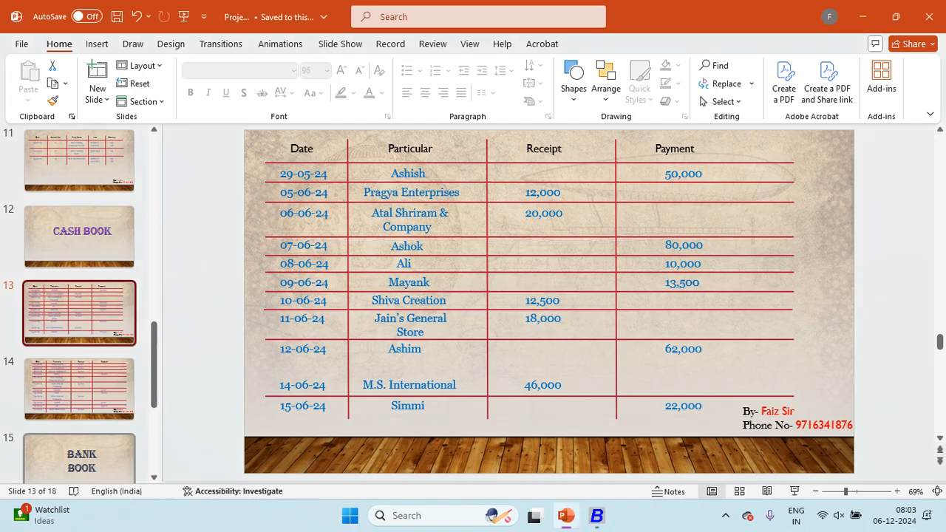
key(alt+Tab)
text(14-6)
key(Return)
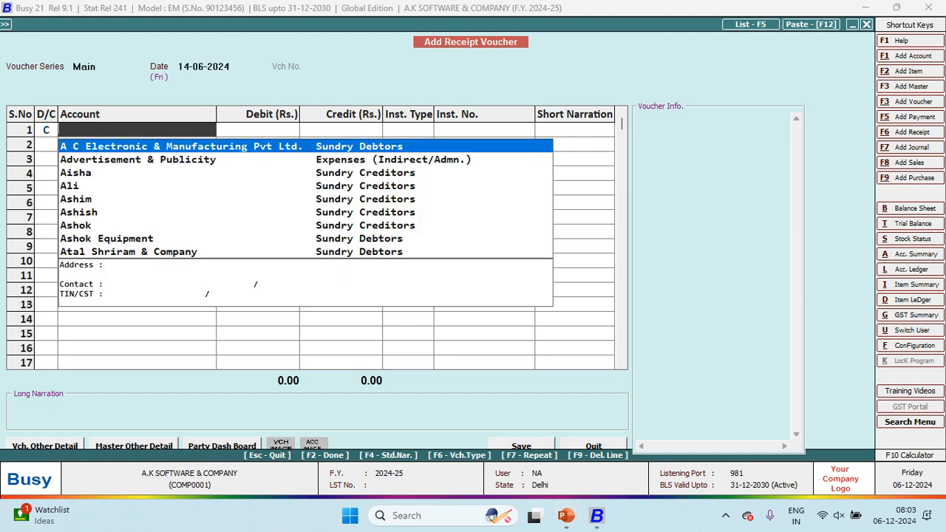
Credit M.s International with 46,000 on the first line, as listed in the cash book
text(MS)
key(alt+Tab)
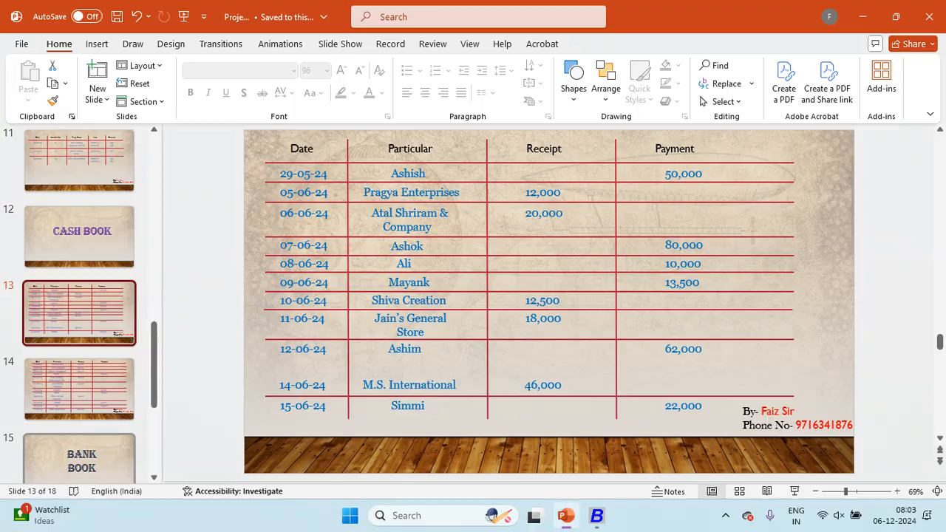
key(alt+Tab)
key(Return)
text(46,000)
key(Return)
key(Return)
key(Return)
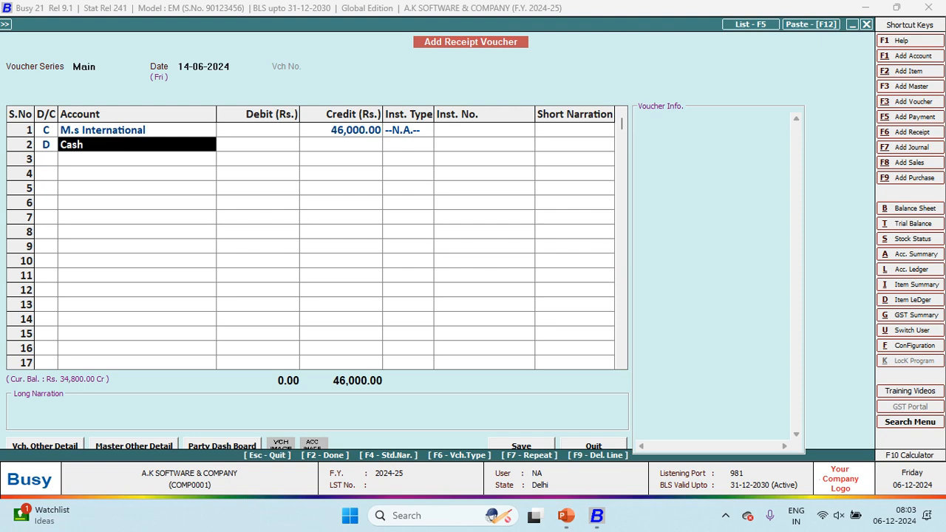
Debit Cash with 46,000 on the second line and save the M.s International receipt voucher
key(Return)
key(Return)
key(Return)
key(Return)
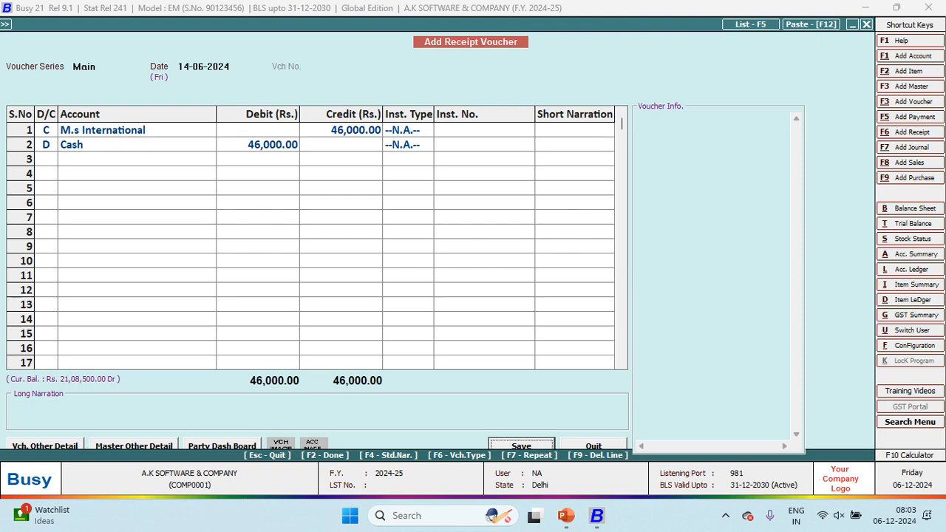
key(Return)
Bring up the next cash book slide and date the new receipt voucher 16-06-2024 for its first entry
key(alt+Tab)
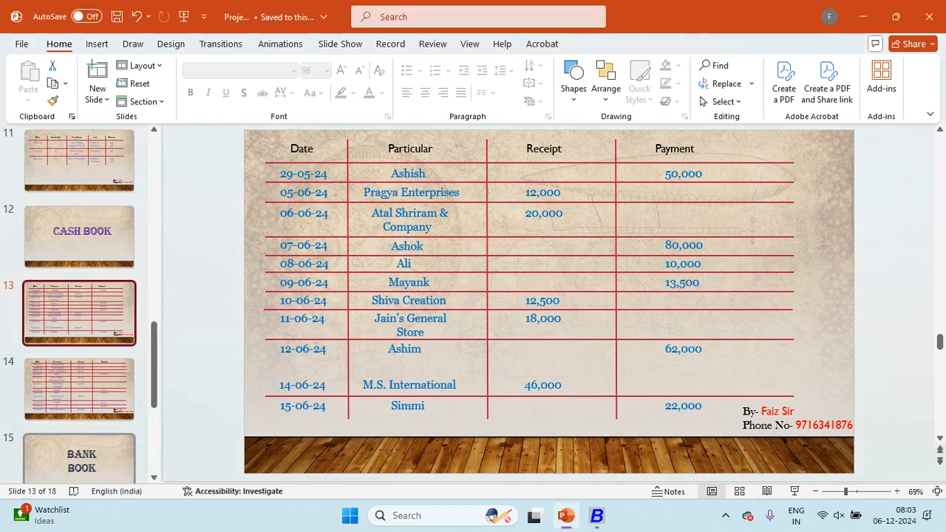
key(Down)
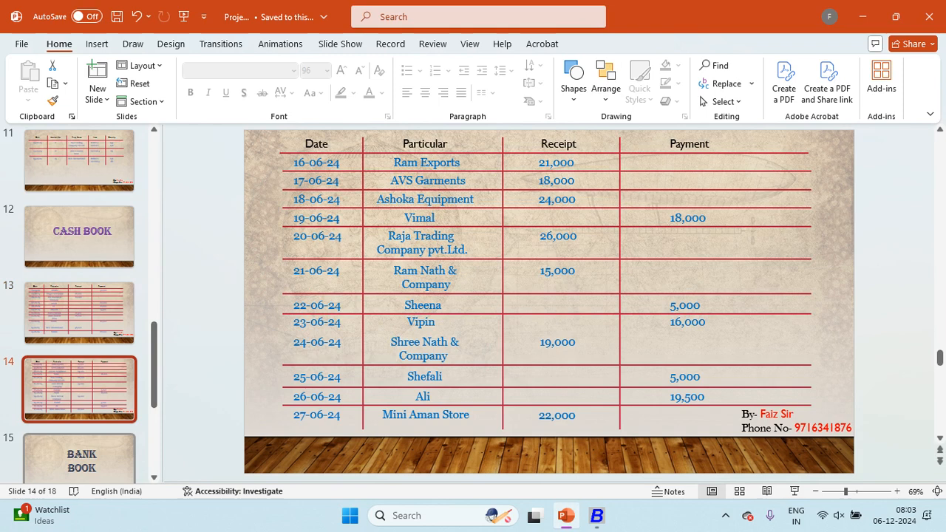
key(alt+Tab)
text(16)
key(Return)
key(Return)
key(space)
Check the party and amount on the slide and credit Ram Exports with 21,000 on the first line
key(alt+Tab)
key(alt+Tab)
text(RAM E)
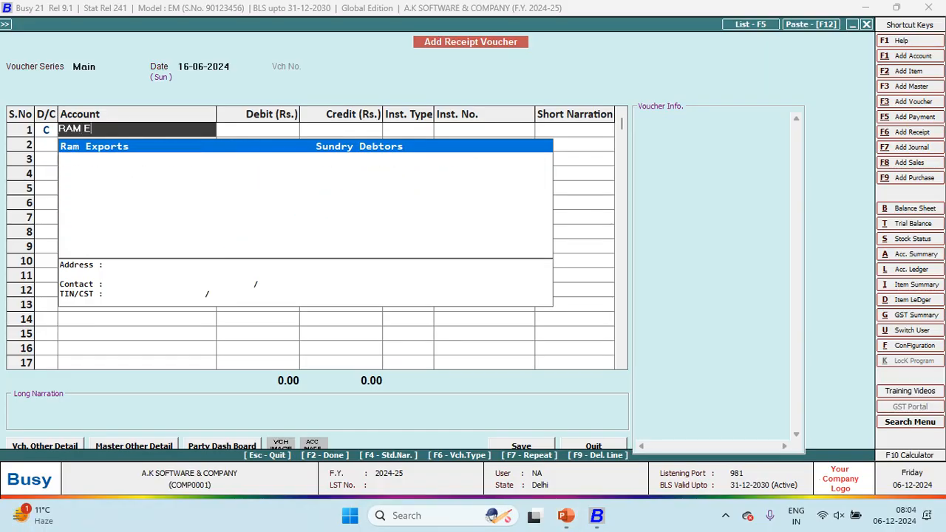
key(Return)
key(alt+Tab)
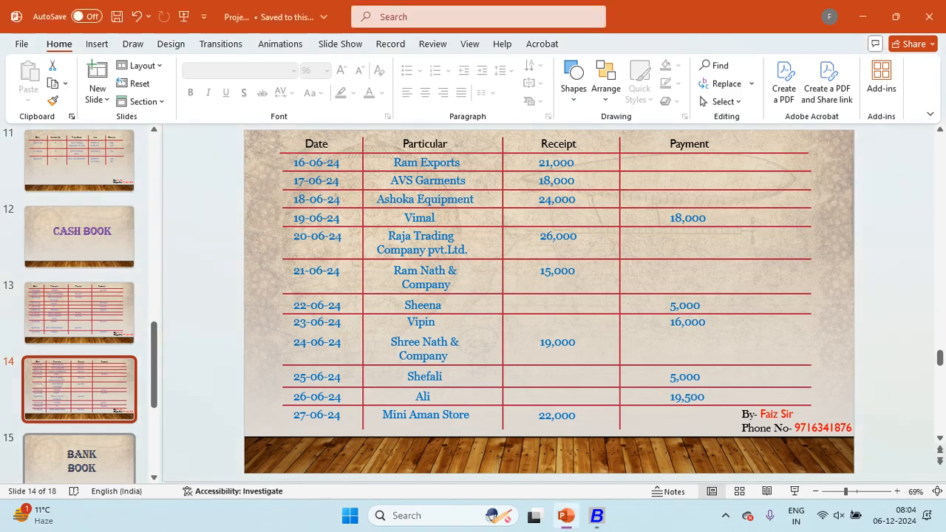
key(alt+Tab)
text(21,000)
key(Return)
key(Return)
key(Return)
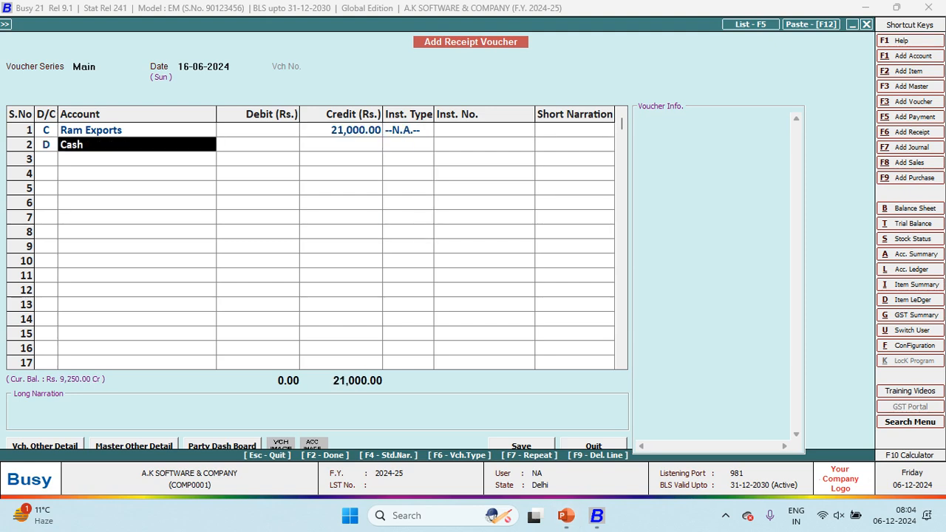
Debit Cash with 21,000 on the second line and save the Ram Exports receipt voucher
key(Return)
key(Return)
key(Return)
key(Return)
key(Return)
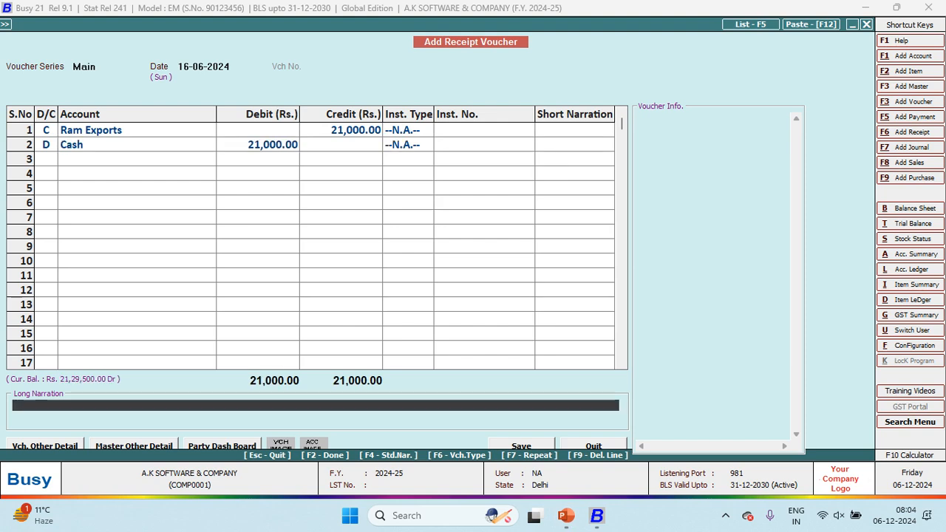
key(Return)
Check the next receipt on the cash book slide and date the new receipt voucher 17-06-2024
key(alt+Tab)
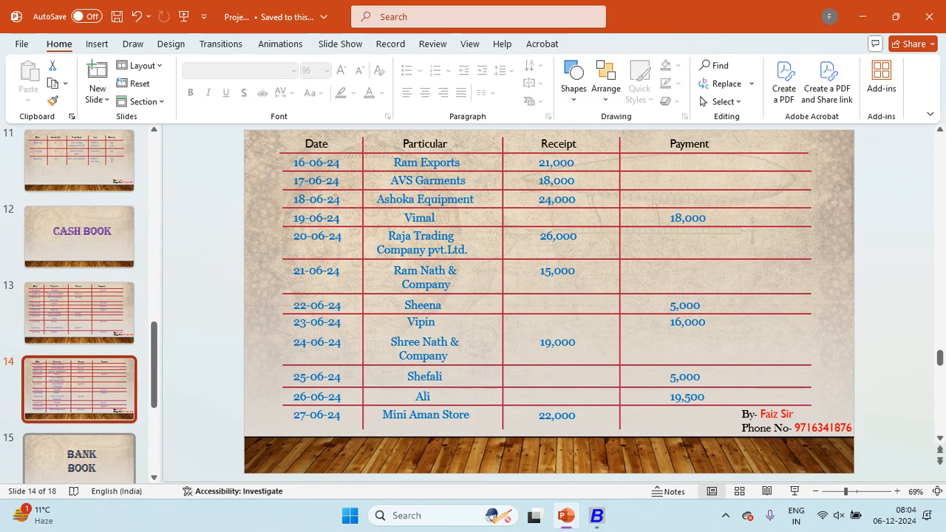
key(alt+Tab)
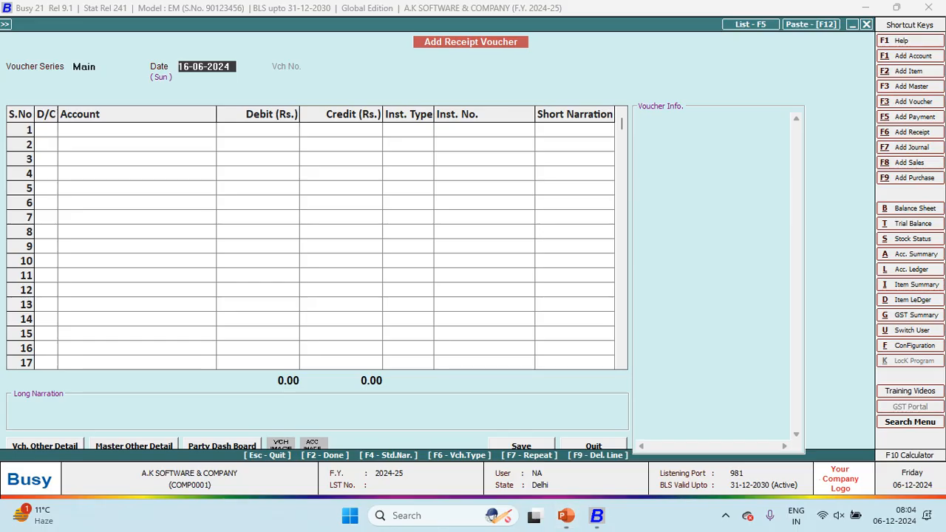
text(17.6)
key(Return)
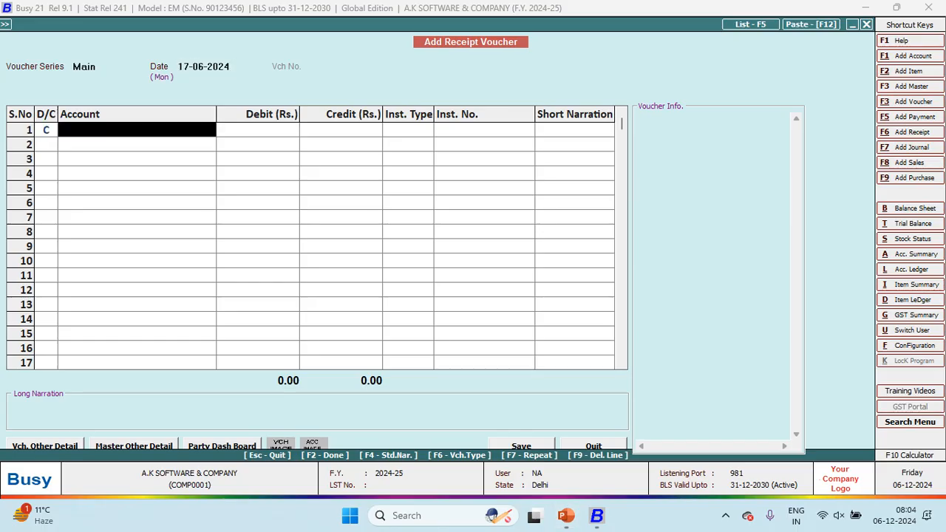
Credit AVS Garments with 18,000 on the first line, as listed in the cash book
text(AVS)
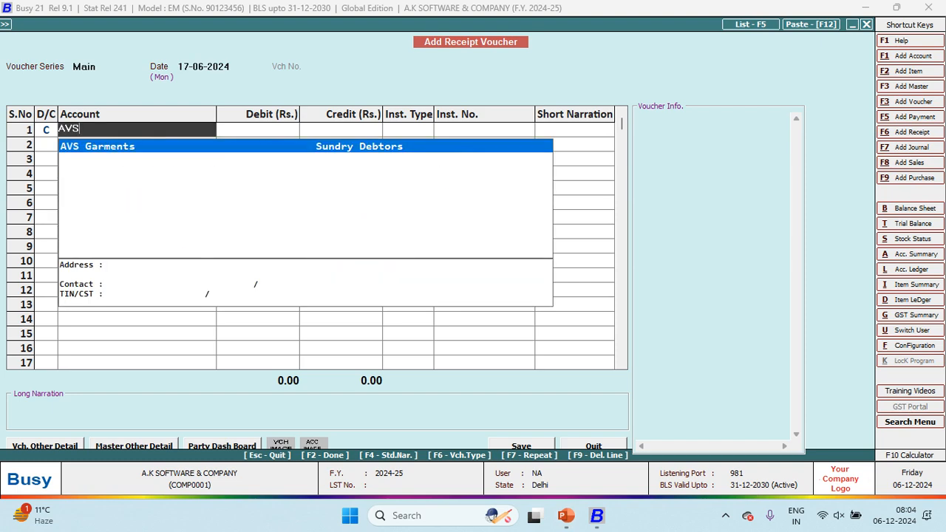
key(Return)
key(alt+Tab)
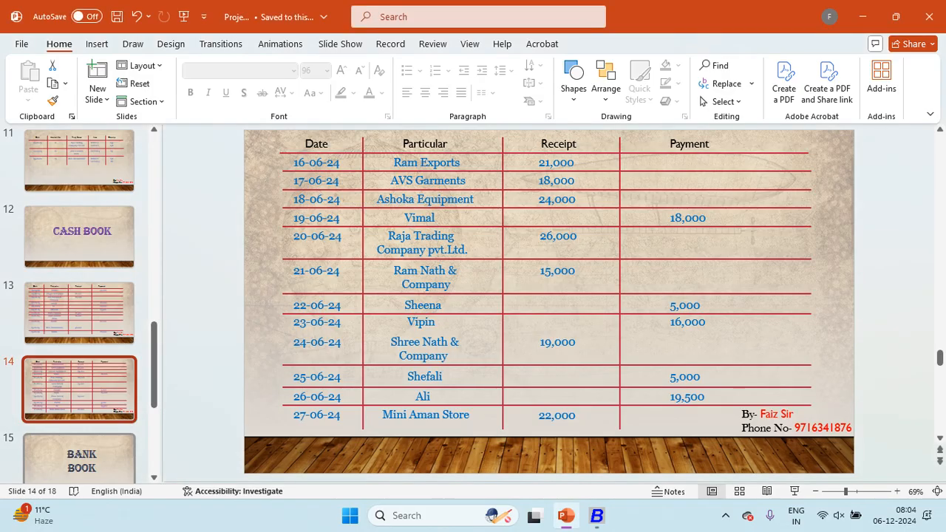
key(alt+Tab)
text(18,000)
key(Return)
key(Return)
key(Return)
Debit Cash with 18,000 on the second line and save the AVS Garments receipt voucher
key(Return)
key(Return)
key(Return)
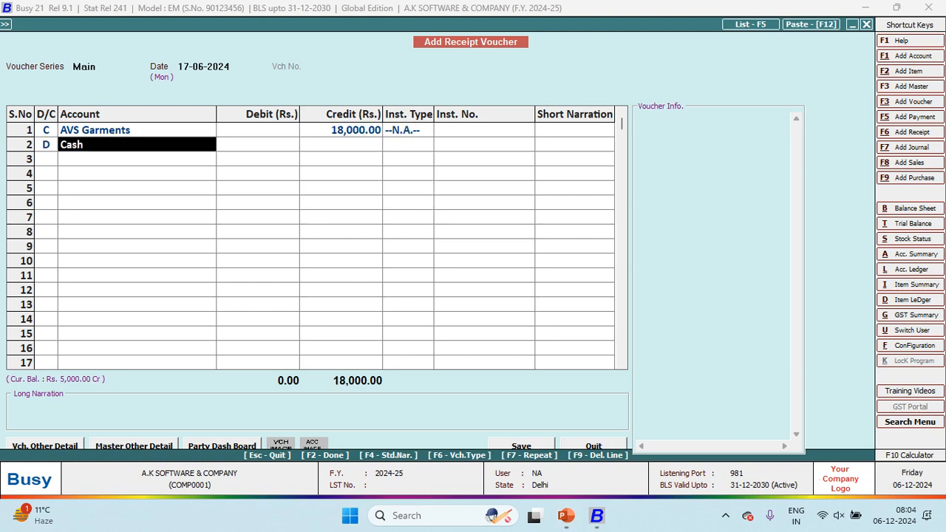
key(Return)
key(Return)
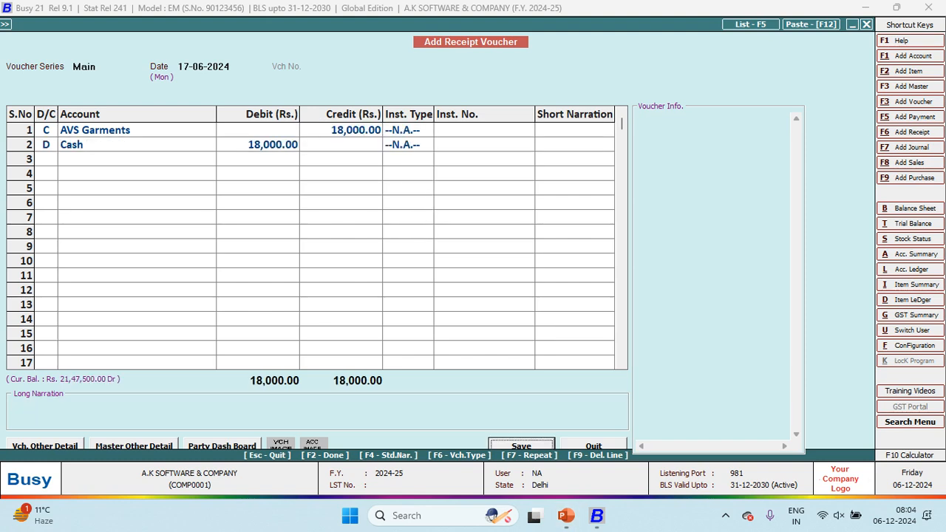
Check the following receipt on the cash book slide and date the new receipt voucher 18-06-2024
key(alt+Tab)
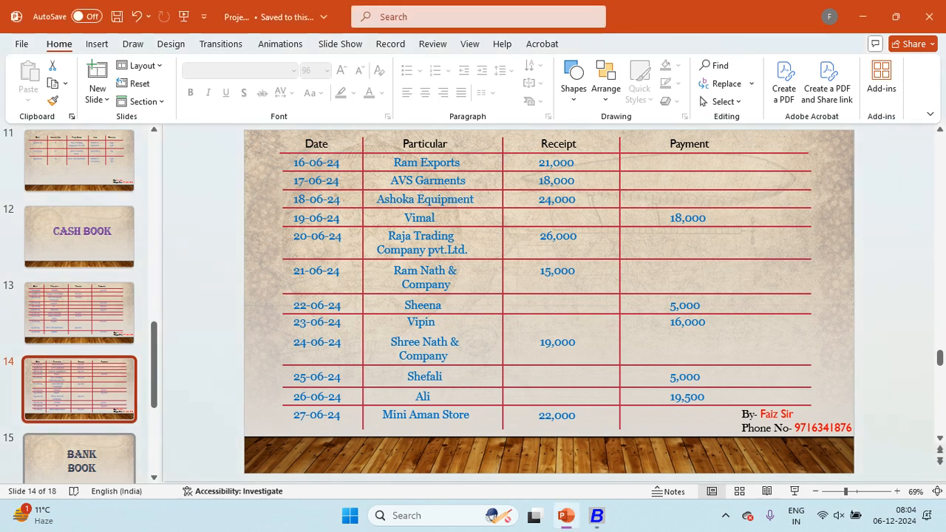
key(alt+Tab)
text(18)
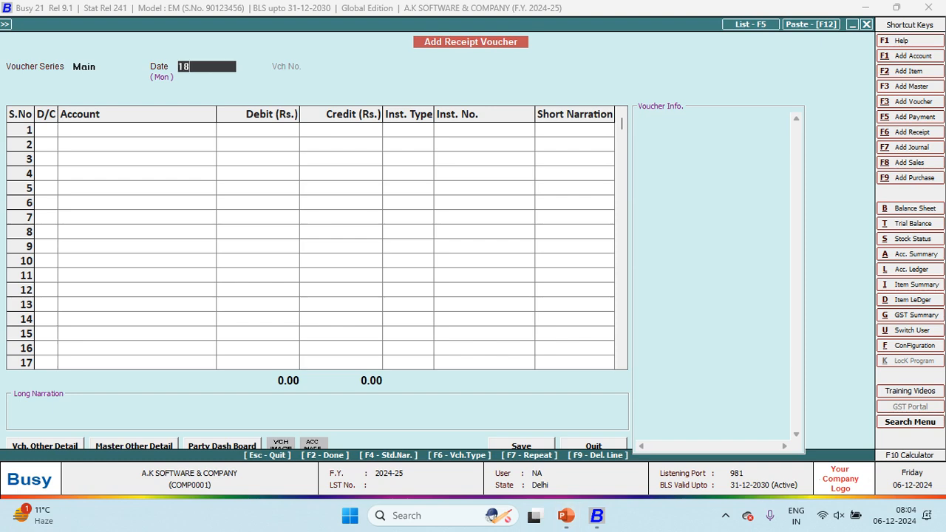
key(Return)
Credit Ashok Equipment with 24,000 on the first line, taking the amount from the cash book slide
text(ASHOK)
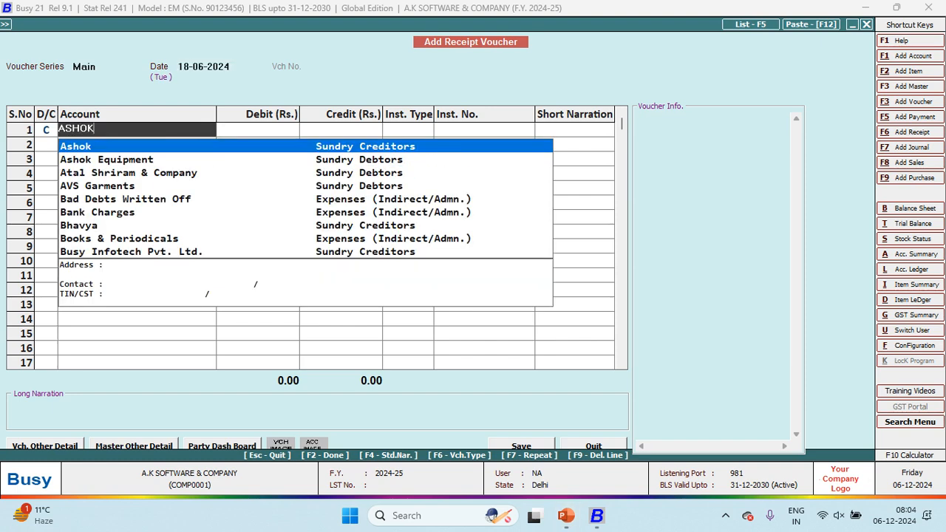
key(Down)
key(Return)
key(alt+Tab)
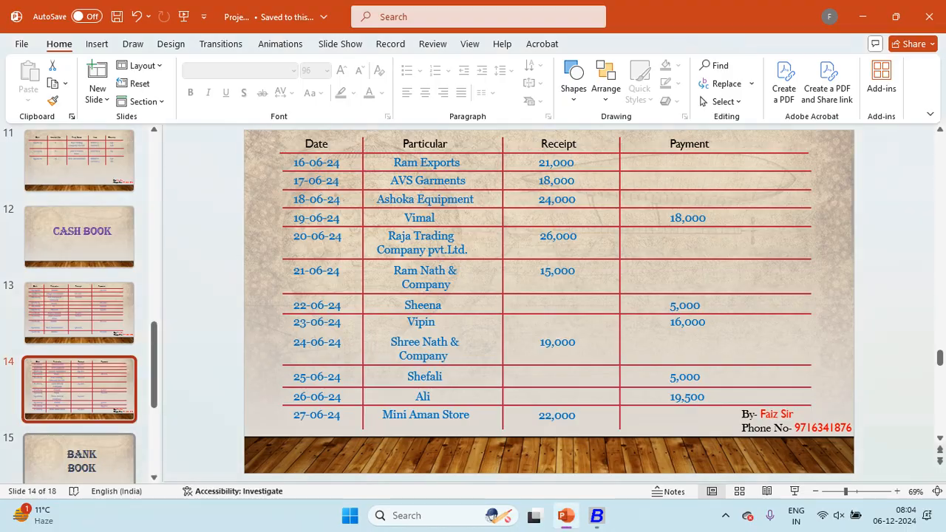
key(alt+Tab)
text(24000)
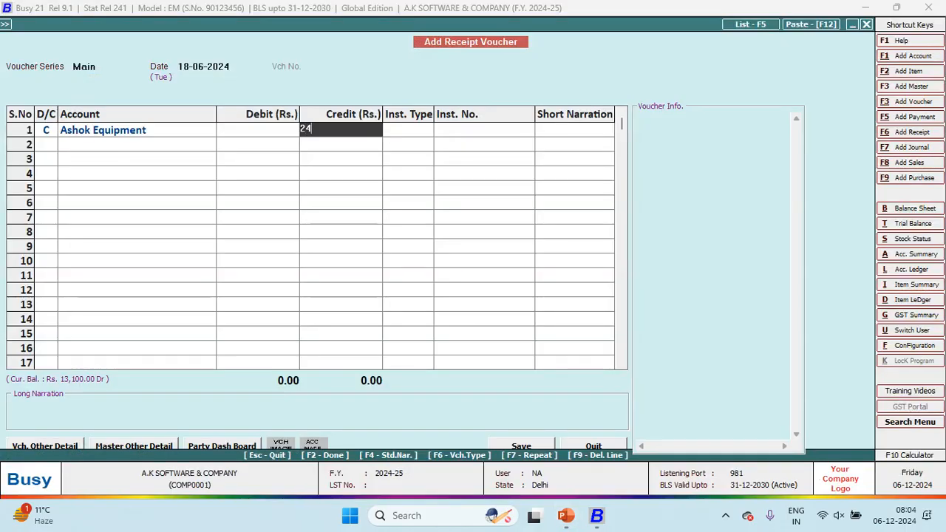
key(Return)
Debit Cash with 24,000 on the second line and save the Ashok Equipment receipt voucher
key(Return)
key(Return)
key(Return)
key(Return)
key(Return)
key(Return)
key(Return)
key(Return)
key(Return)
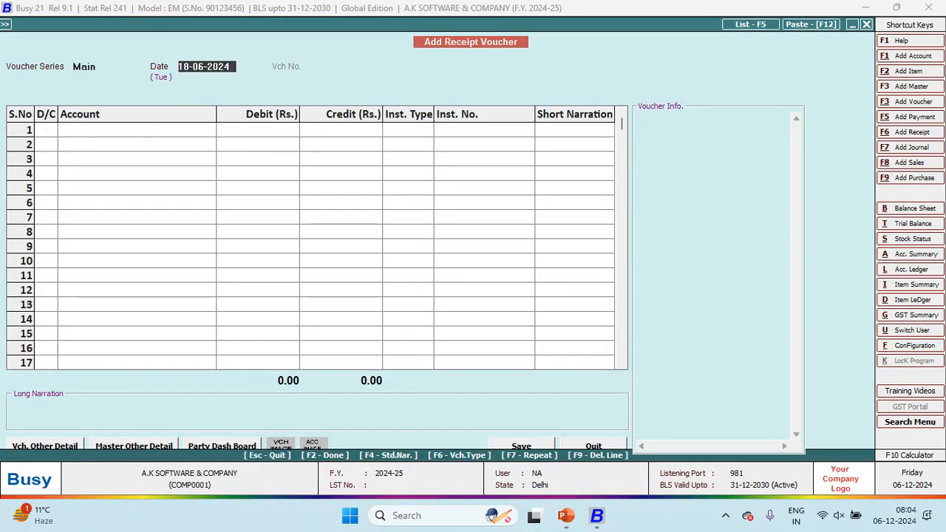
Look up the next receipt on the cash book slide and date the new receipt voucher 20-06-2024
key(alt+Tab)
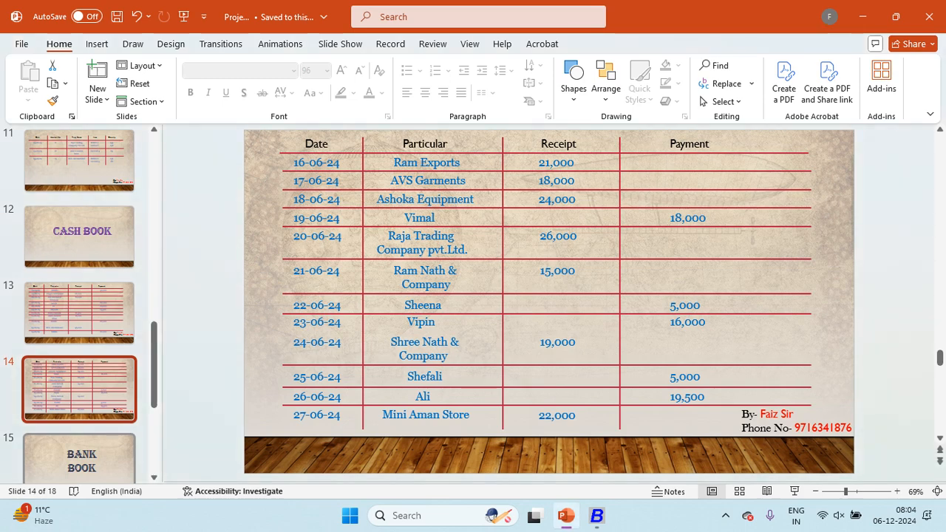
key(alt+Tab)
text(20)
key(Return)
Credit Raja Trading Company & Pvt Ltd with 26,000 on the first line, as listed in the cash book
text(raj)
key(Return)
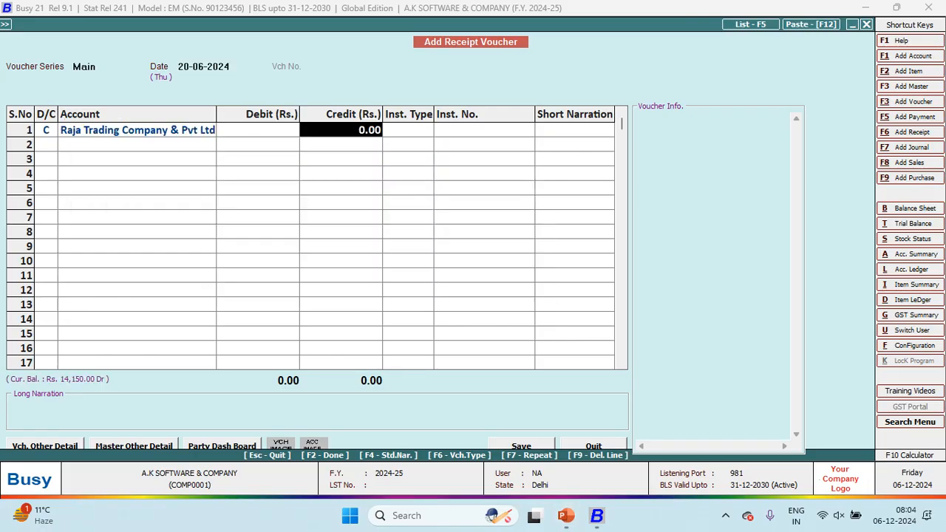
key(alt+Tab)
key(alt+Tab)
text(26K)
key(Return)
Debit Cash with 26,000 on the second line and save the Raja Trading Company receipt voucher
key(Return)
key(Return)
key(Return)
key(Return)
key(Return)
key(Return)
key(Return)
key(Return)
key(Return)
key(Return)
Find the following receipt on the cash book slide and date the new receipt voucher 21-06-2024
key(alt+Tab)
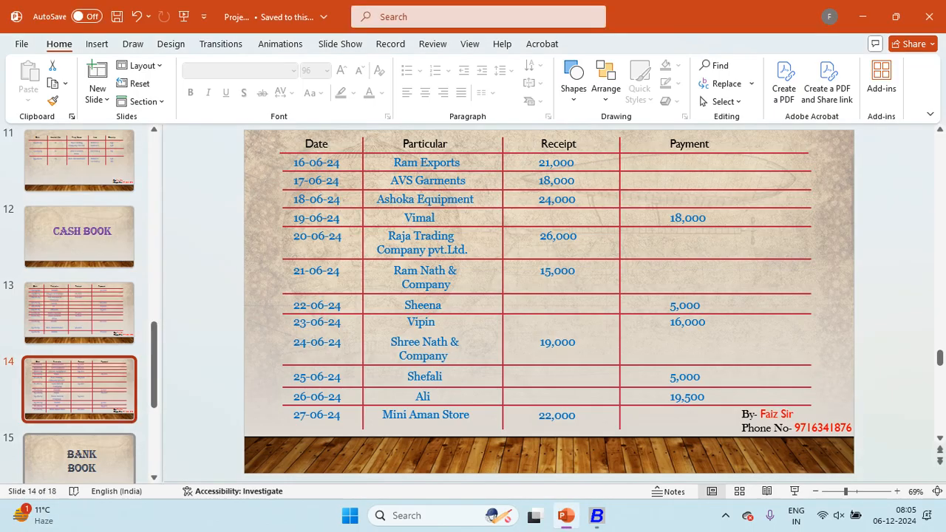
key(alt+Tab)
text(21)
key(Return)
key(Return)
Credit Ramnath & Compamy with 15,000 on the first line, matching the party and amount in the cash book
key(alt+Tab)
key(alt+Tab)
text(RAM N)
key(Return)
key(alt+Tab)
key(alt+Tab)
text(15)
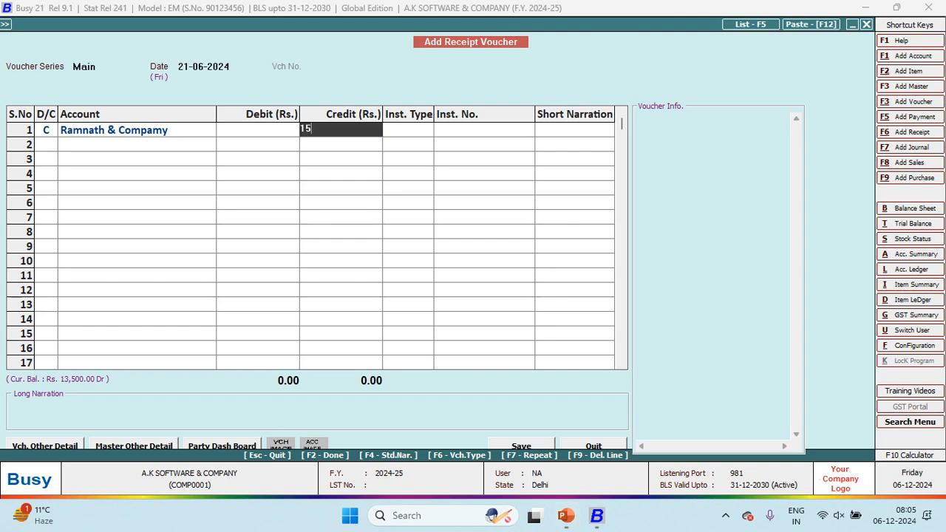
text(K)
key(Return)
Debit Cash with 15,000 on the second line and save the Ramnath & Compamy receipt voucher
key(Return)
key(Return)
key(Return)
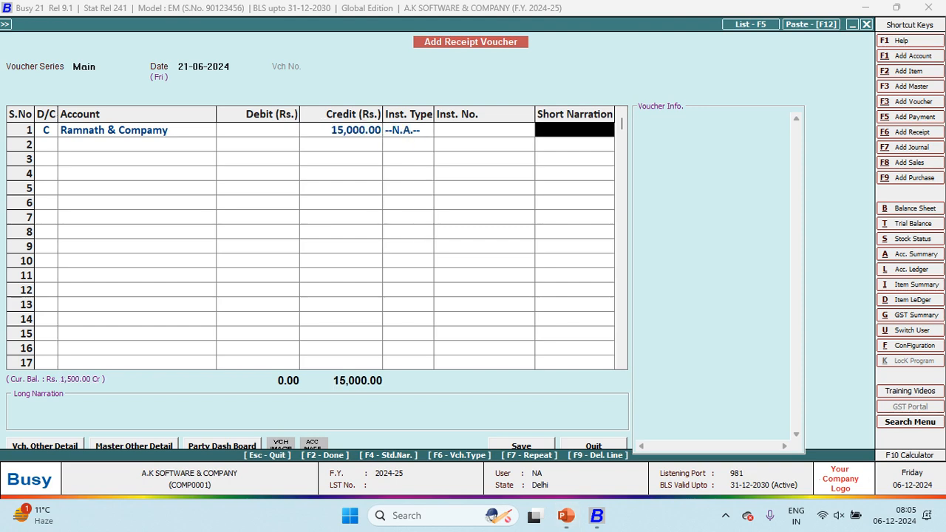
key(Return)
key(Return)
key(Return)
key(Return)
key(Return)
key(Return)
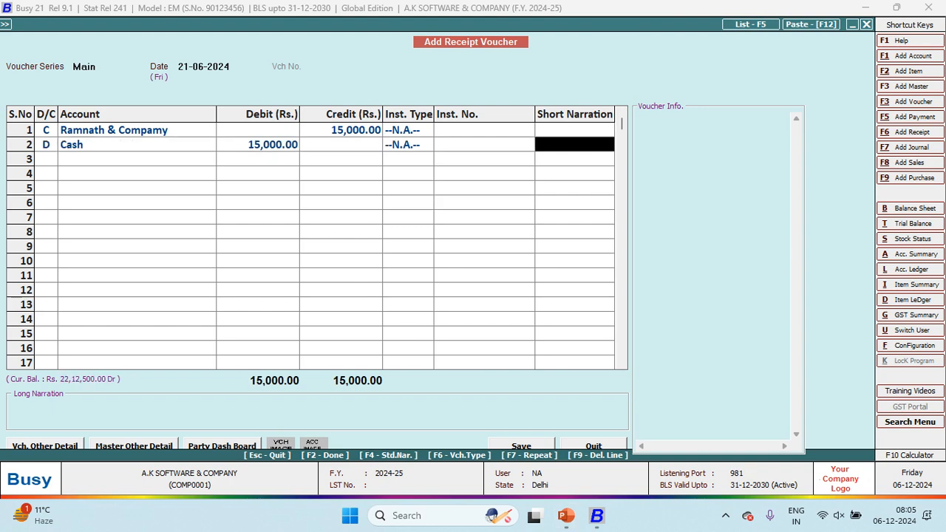
Check the next receipt on the cash book slide and date the new receipt voucher 24-06-2024
key(alt+Tab)
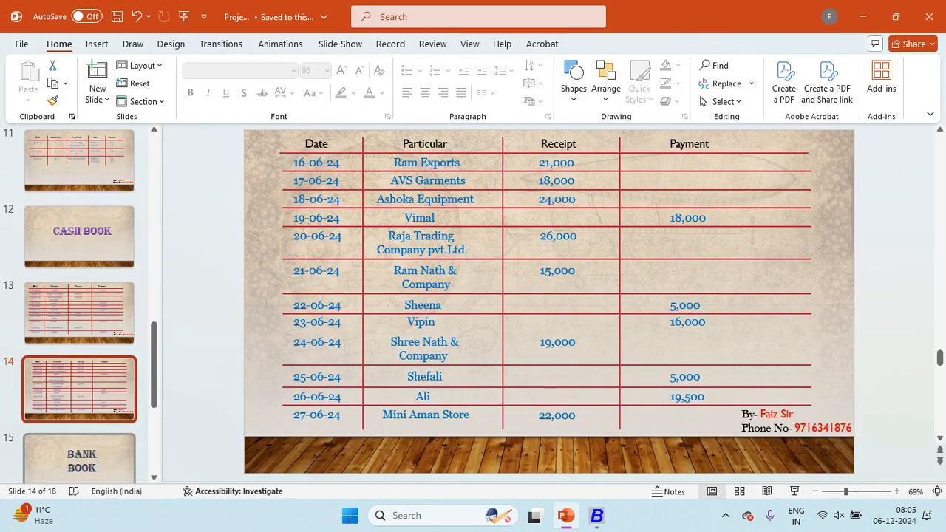
key(alt+Tab)
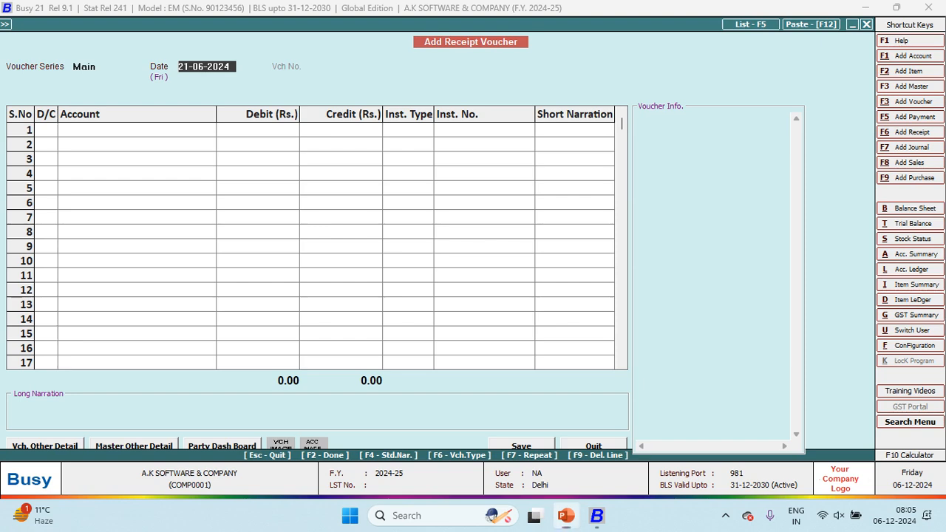
text(24)
key(Return)
key(Return)
Credit Shree Nath &company with 19,000 on the first line, as listed in the cash book
text(SHREE)
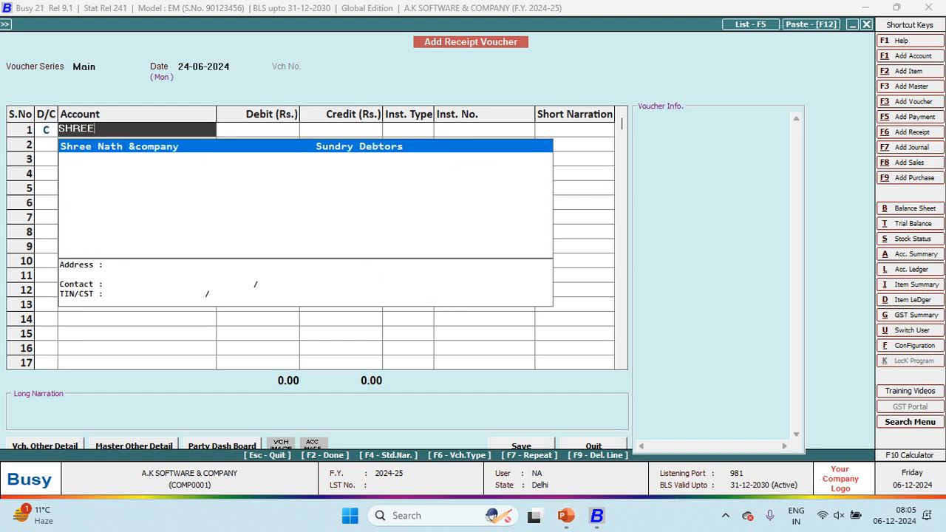
key(Return)
key(alt+Tab)
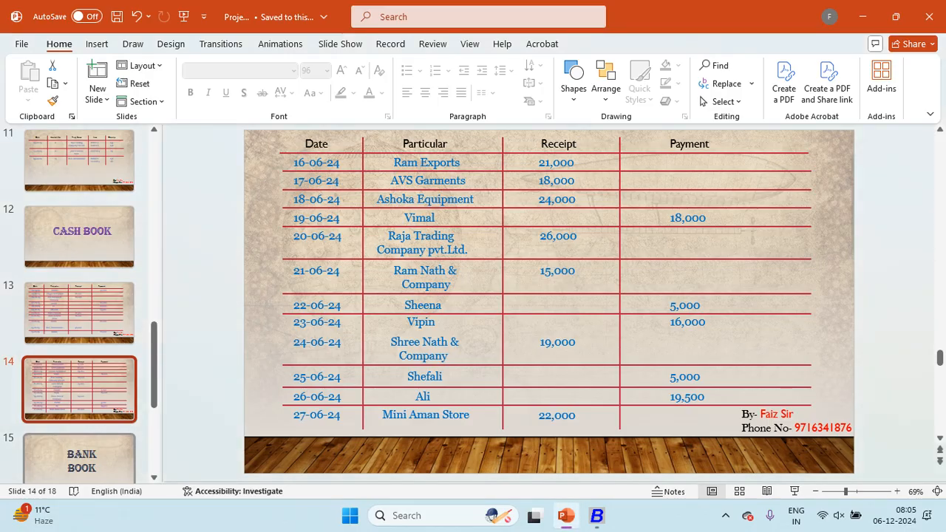
key(alt+Tab)
text(190)
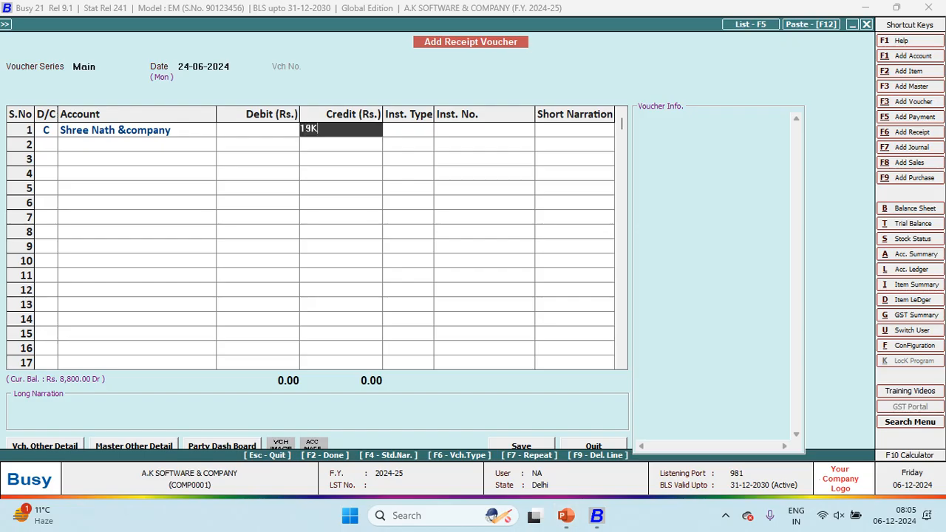
key(alt+Tab)
key(alt+Tab)
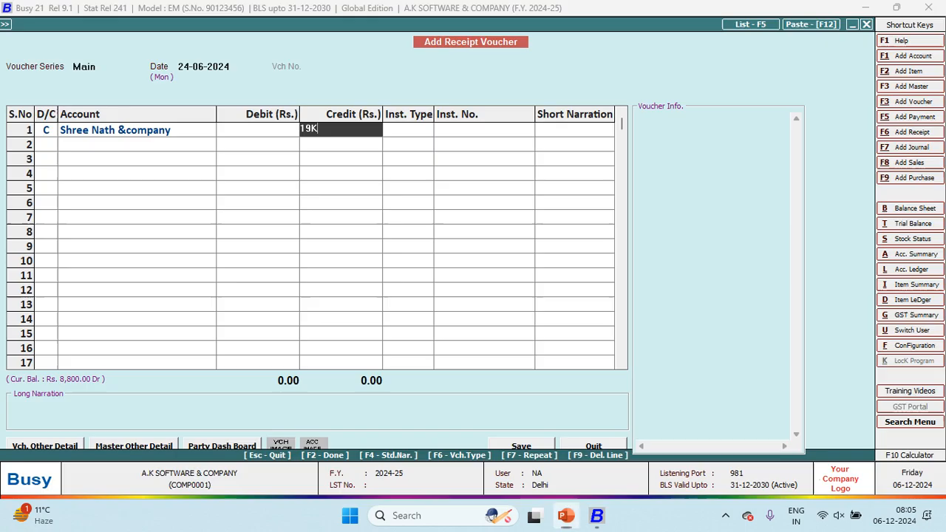
key(Return)
Debit Cash with 19,000 on the second line and save the Shree Nath &company receipt voucher
key(Return)
key(Return)
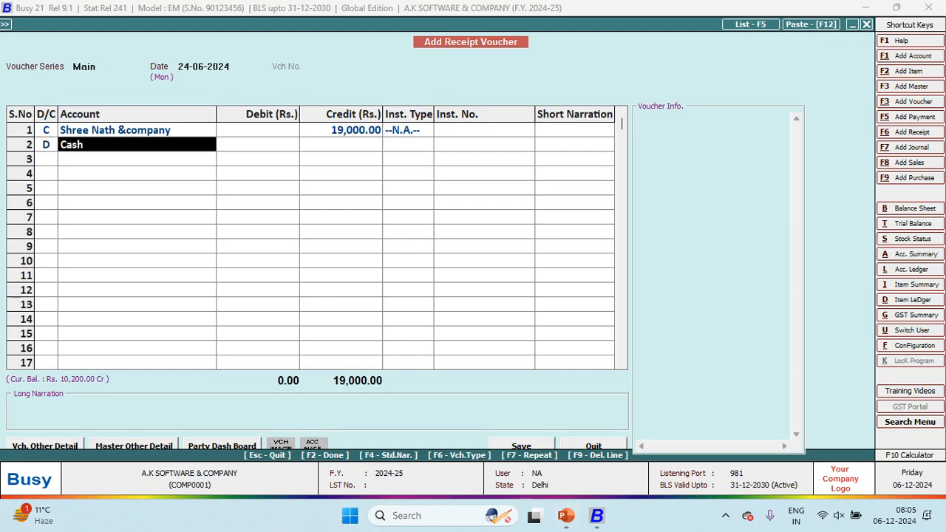
key(alt+Tab)
key(alt+Tab)
key(Return)
key(Return)
key(Return)
key(Return)
key(Return)
key(Return)
Check the last receipt on the cash book slide and date the new receipt voucher 27-06-2024
key(alt+Tab)
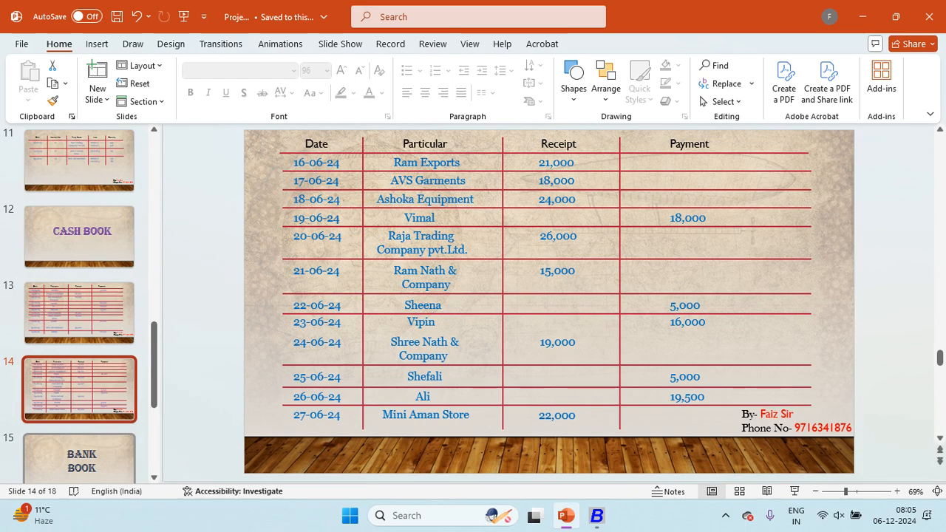
key(alt+Tab)
text(27.6)
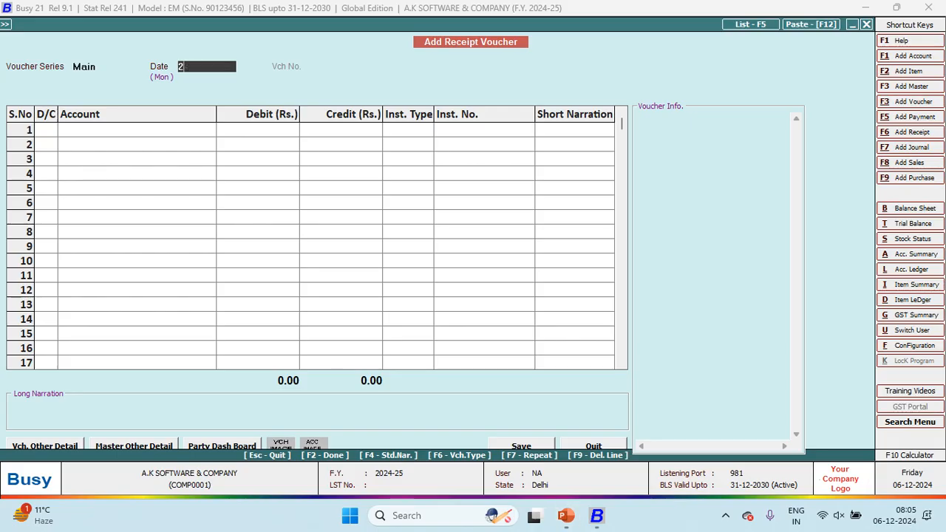
key(Return)
key(Return)
Credit Mini Aman Store with 22,000 on the first line, as listed in the cash book
key(alt+Tab)
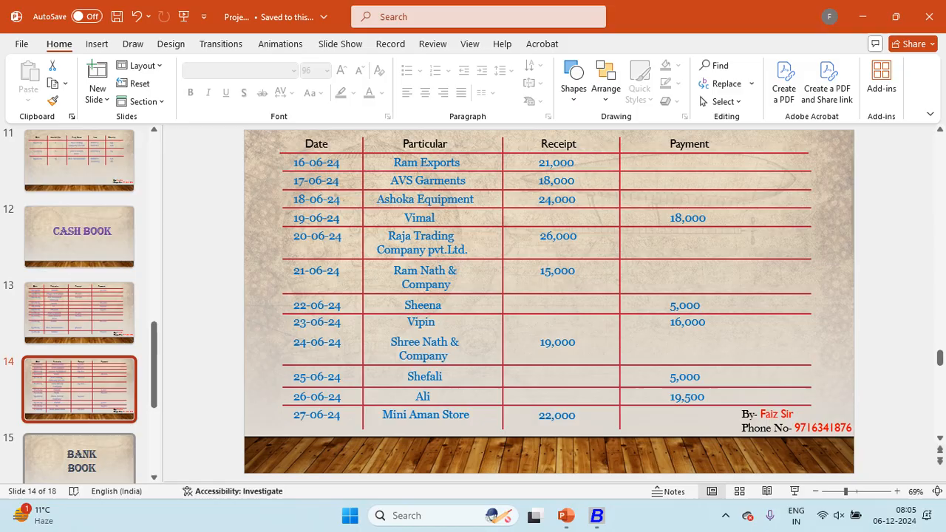
key(alt+Tab)
text(MIN)
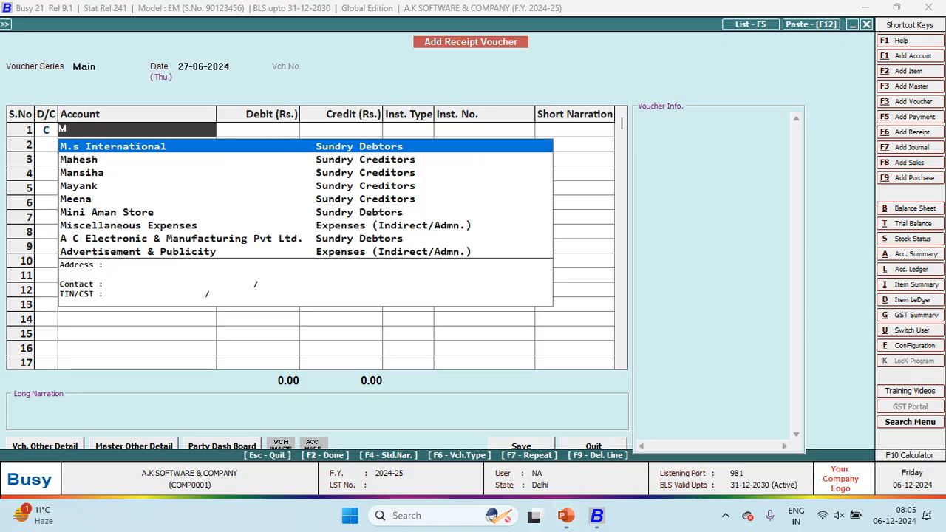
key(Return)
key(alt+Tab)
key(alt+Tab)
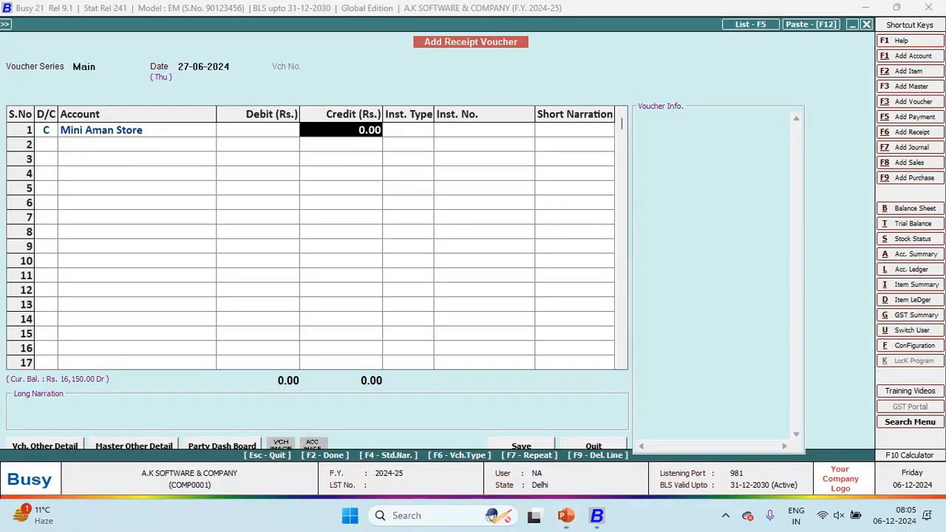
text(22,000)
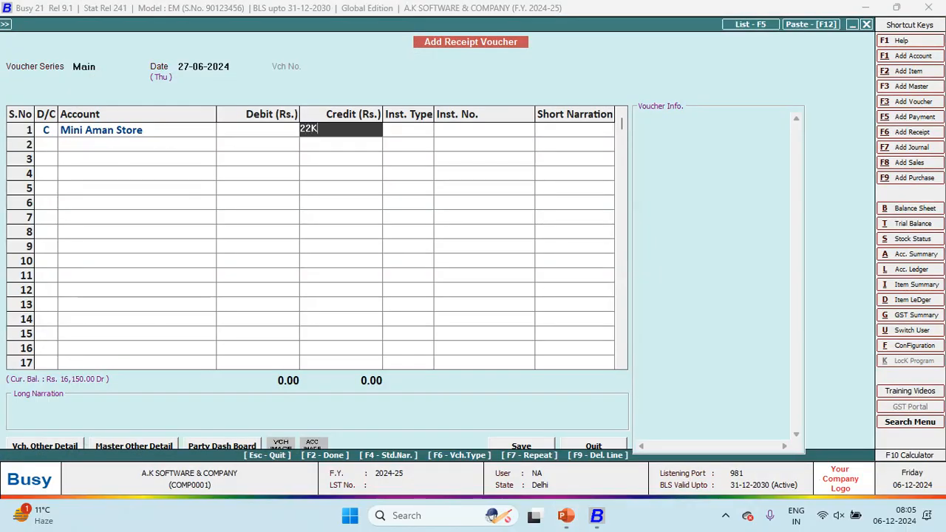
key(Return)
Debit Cash with 22,000 on the second line and save the Mini Aman Store receipt voucher
key(Return)
key(Return)
key(Return)
key(Return)
key(Return)
key(Return)
key(Return)
key(Return)
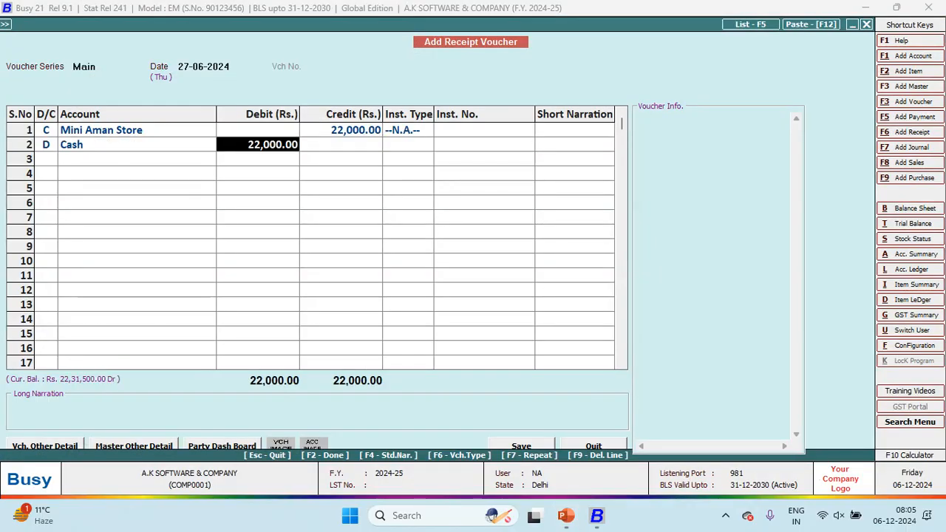
Review the entries on the first cash book slide, then return to the voucher screen in Busy
key(alt+Tab)
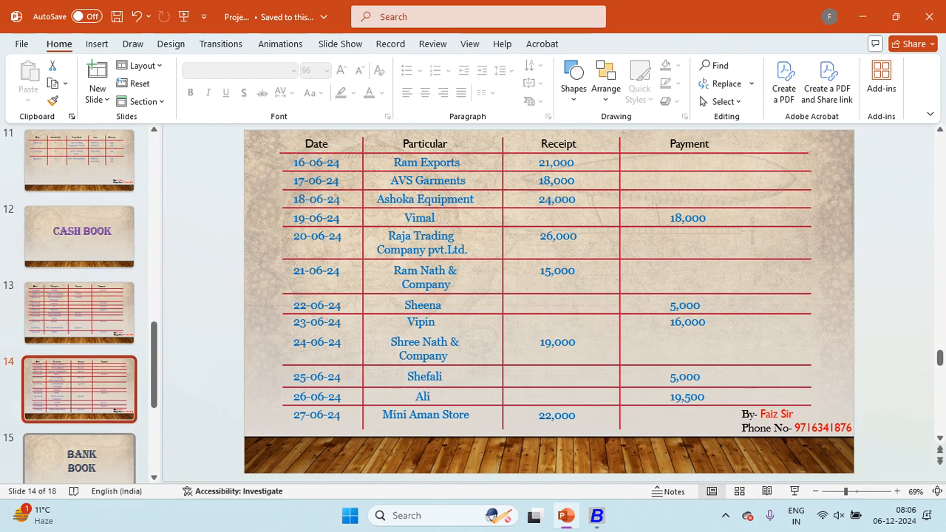
click(79, 313)
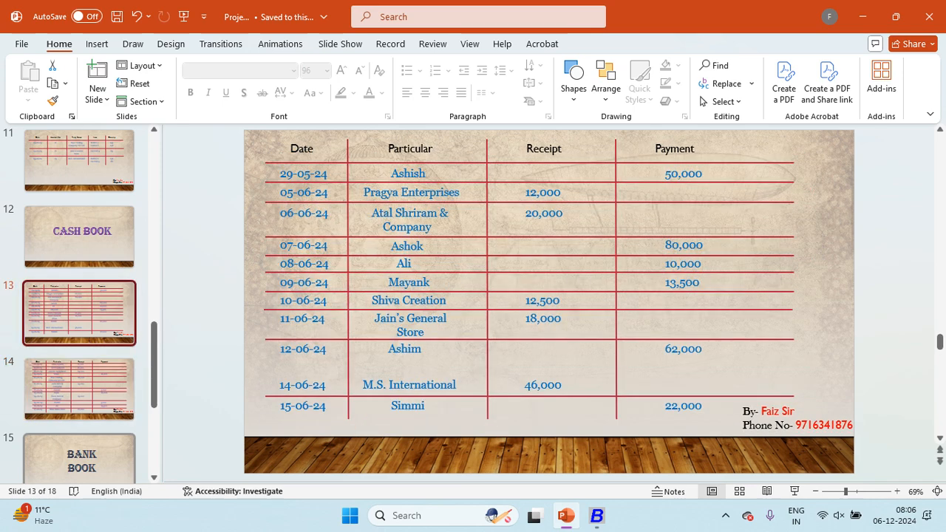
key(alt+Tab)
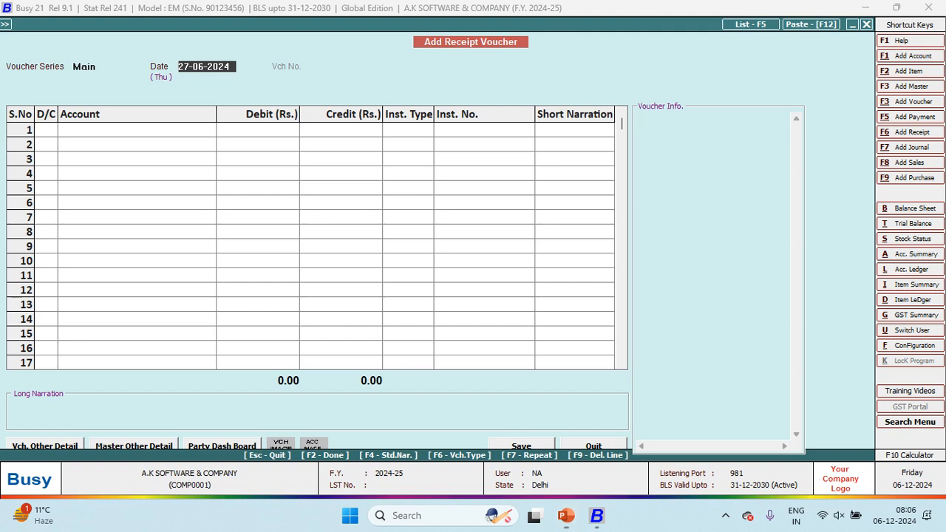
Leave receipt entry without filling in the blank voucher and open a new payment voucher
key(Escape)
key(Return)
key(Escape)
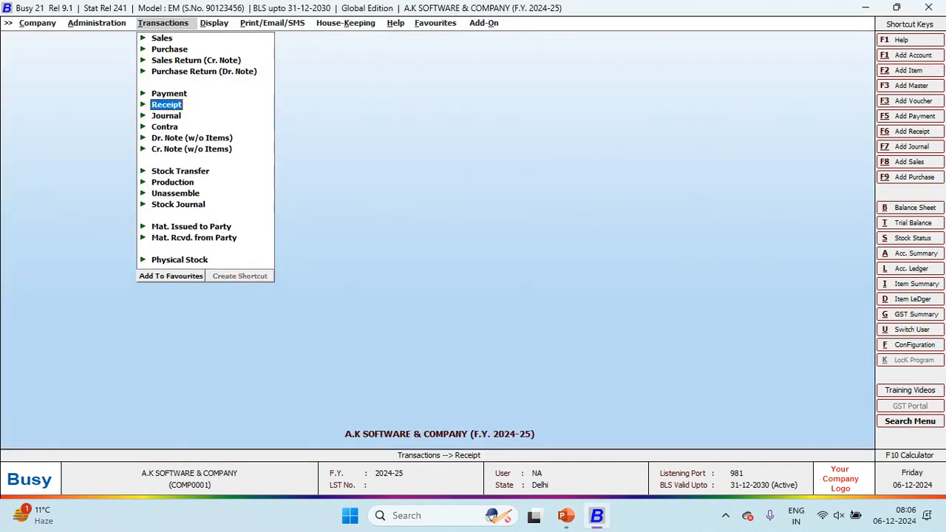
key(Up)
key(Return)
key(Return)
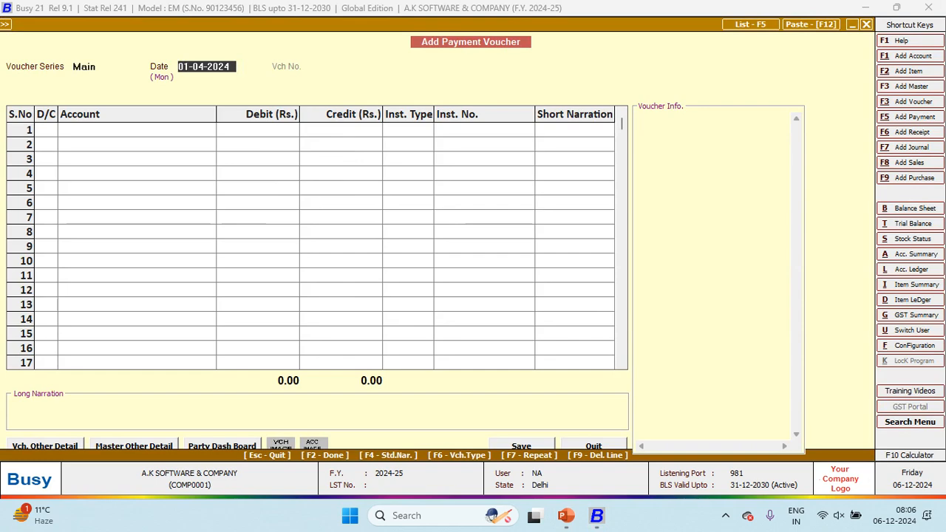
Close the blank payment voucher and open a new receipt voucher
key(Escape)
key(Return)
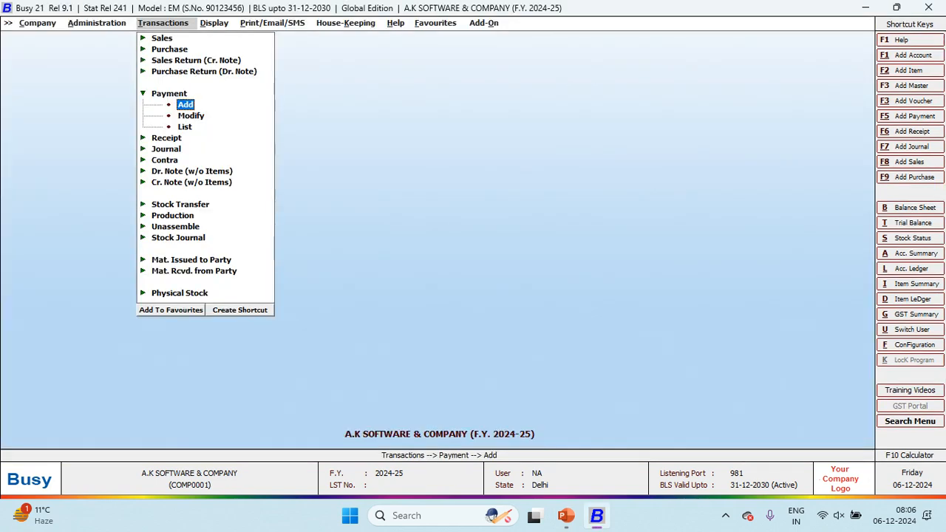
key(Escape)
key(Right)
key(Left)
key(Down)
key(Return)
key(Return)
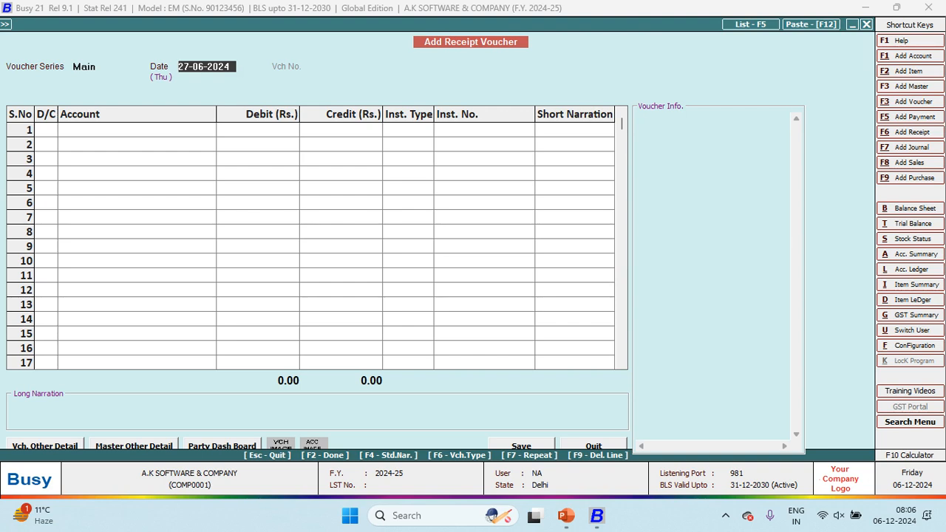
Switch the open voucher's type from Receipt to Payment and back to Receipt
key(F6)
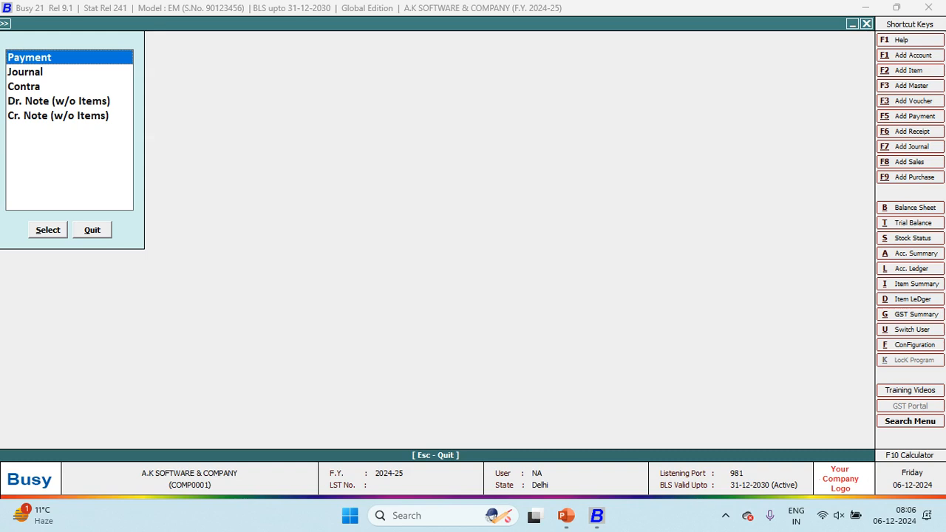
key(Return)
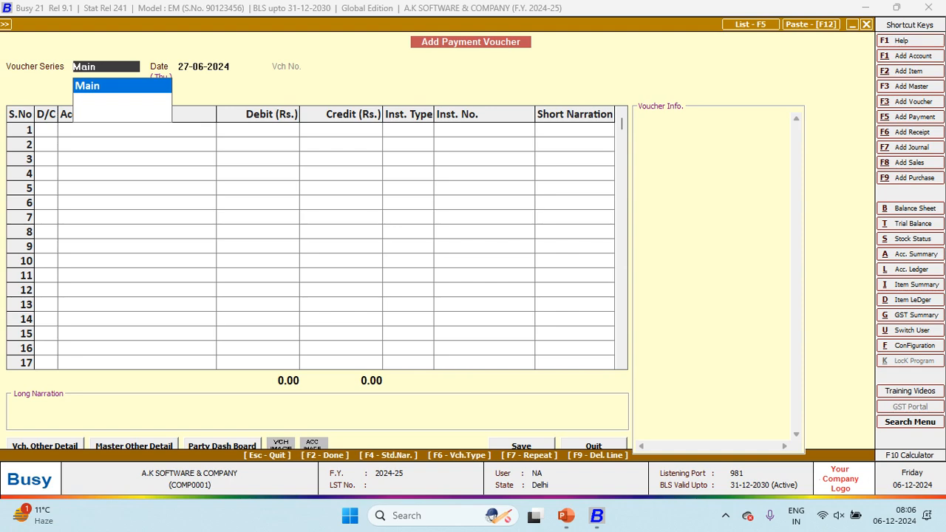
key(F6)
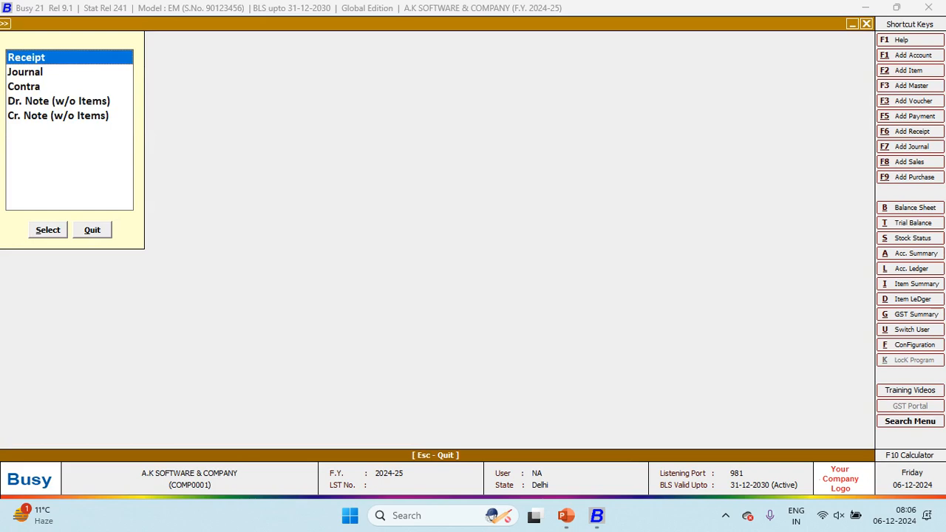
key(Return)
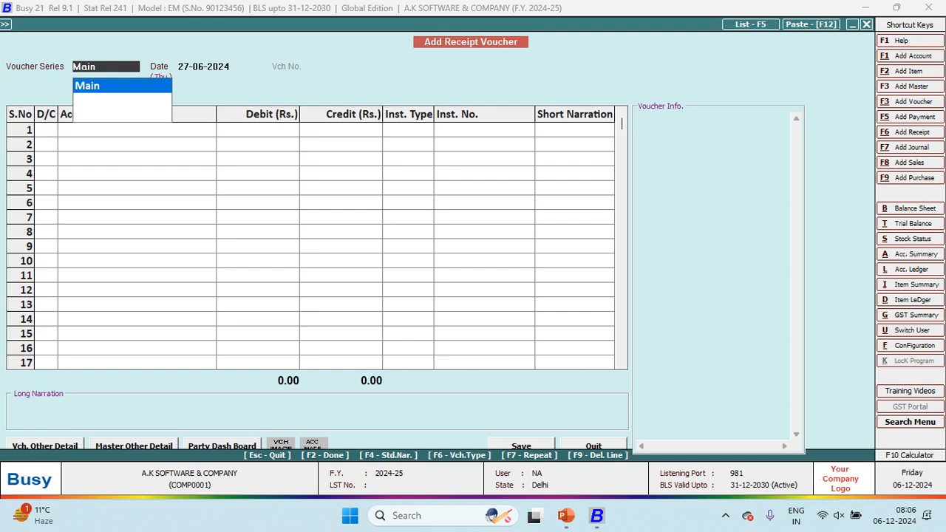
Leave the blank receipt voucher and start a payment voucher dated 29-05-2024, matching the first payment on the cash book slide
key(Escape)
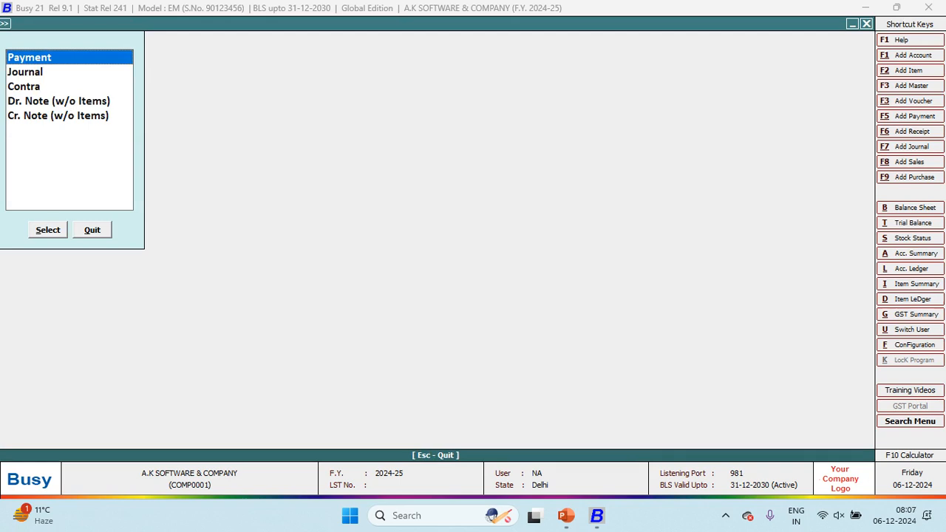
key(Return)
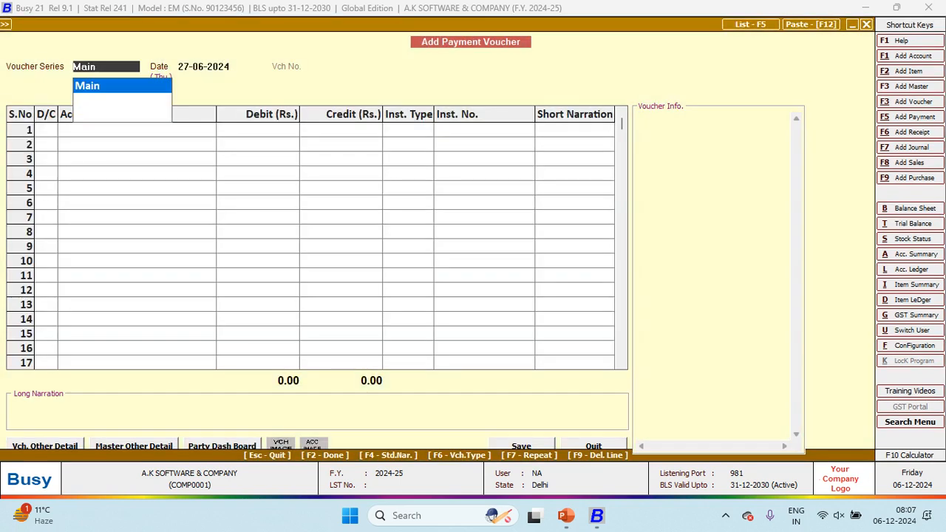
key(alt+Tab)
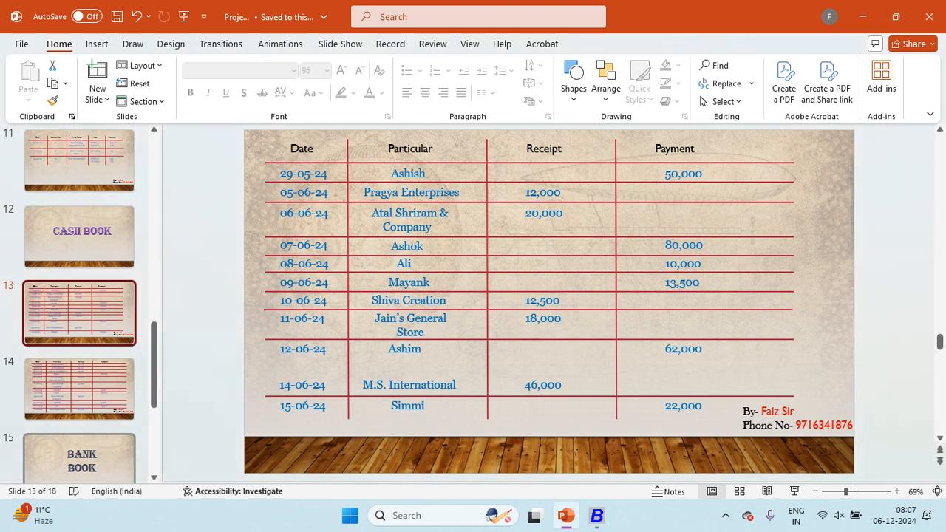
key(alt+Tab)
key(Return)
text(29-05)
key(Return)
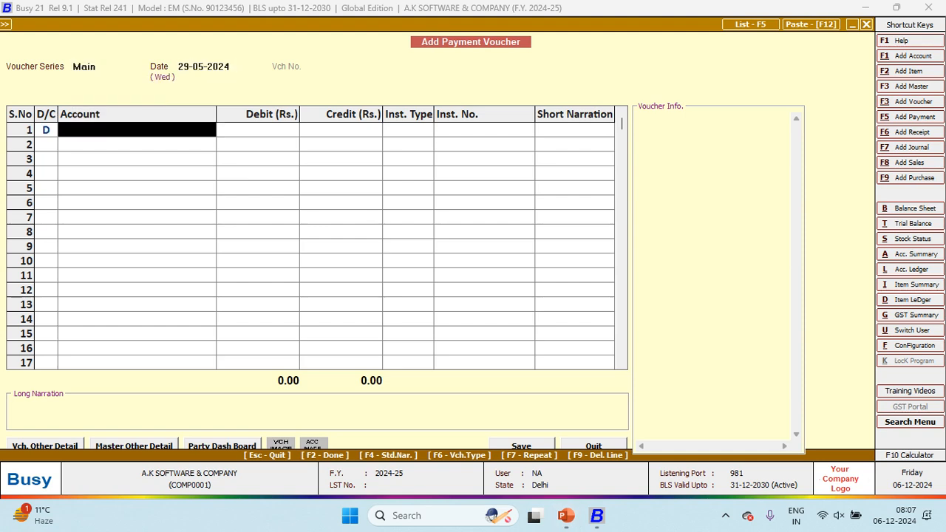
Debit the creditor listed on the slide for 29-05-24 with 50,000, using instrument type --N.A.--
text(ashish)
key(Return)
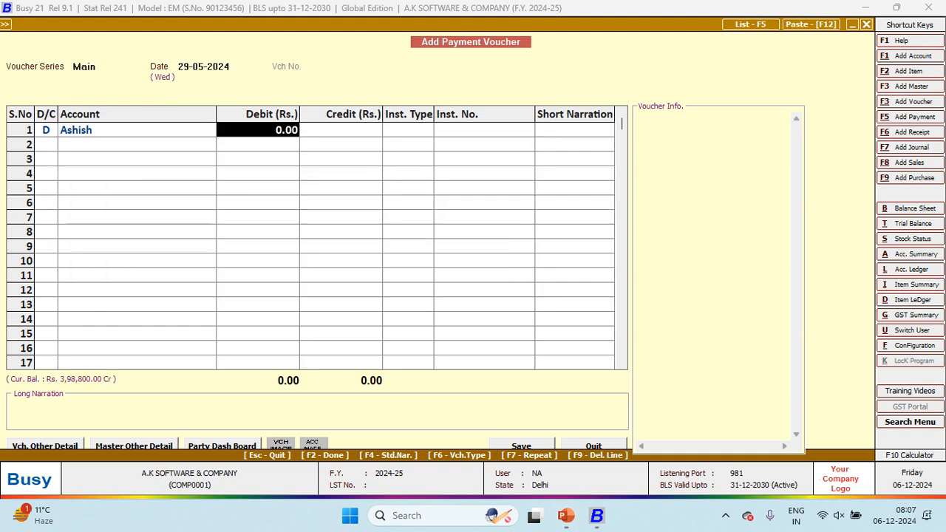
key(alt+Tab)
key(alt+Tab)
text(5)
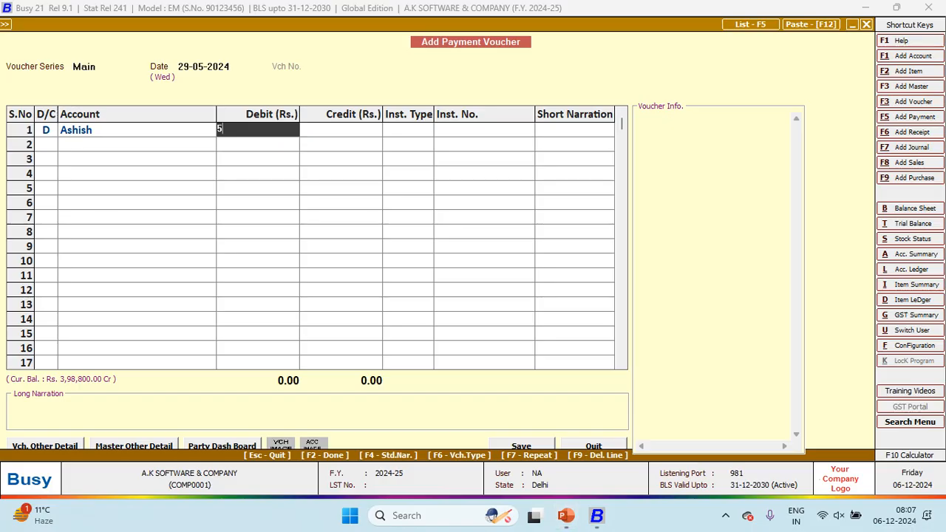
text(0,000)
key(Return)
key(Return)
key(Return)
key(Return)
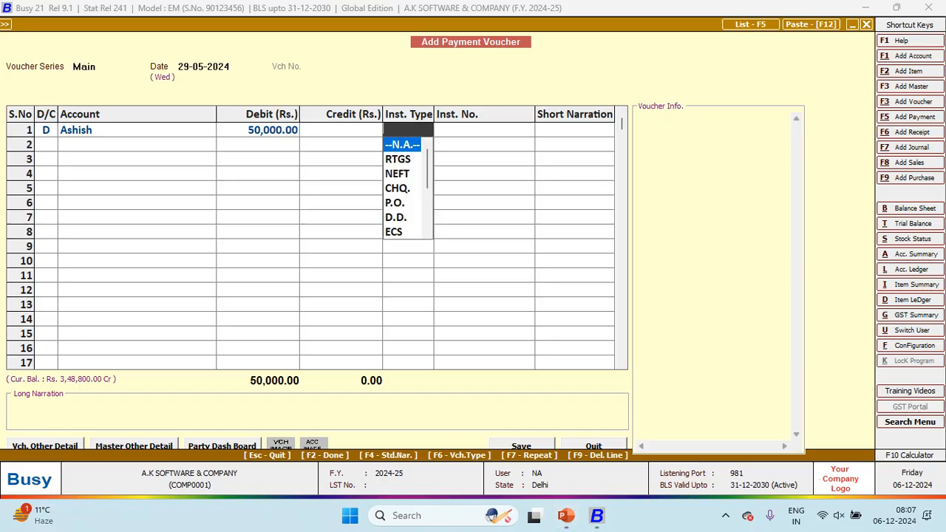
key(Return)
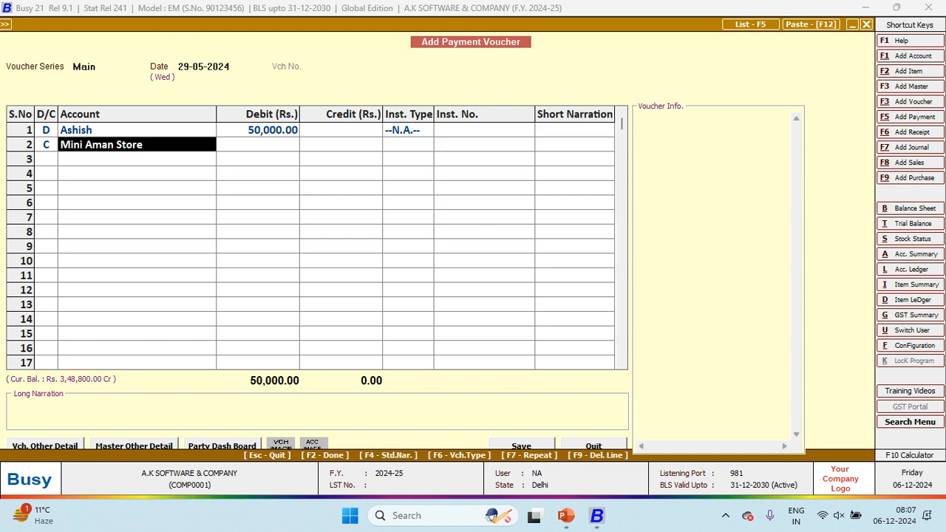
Credit Cash with 50,000 and save the 29-05-2024 payment voucher
text(cash)
key(Return)
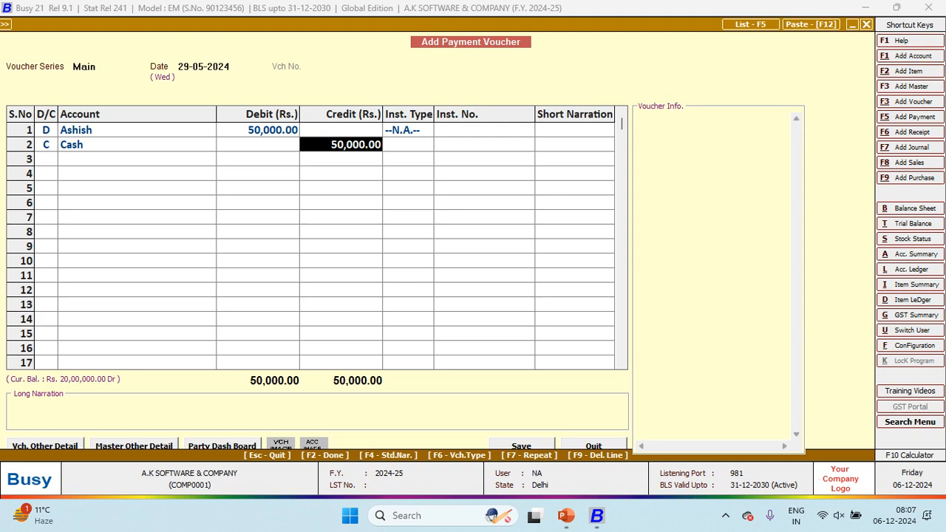
key(Return)
key(Return)
key(Return)
key(Return)
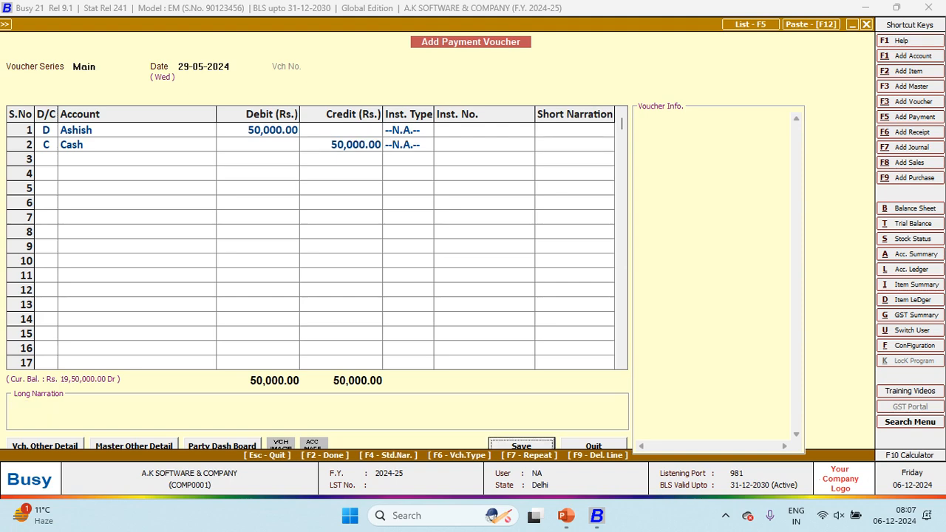
key(Return)
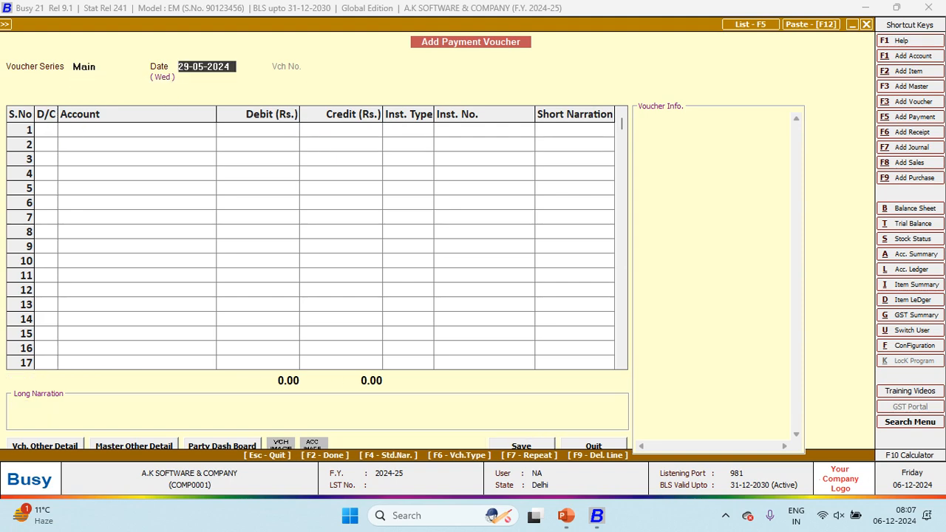
Date the new payment voucher 07-06-2024 and debit the creditor listed for that day on the slide with 80,000
key(alt+Tab)
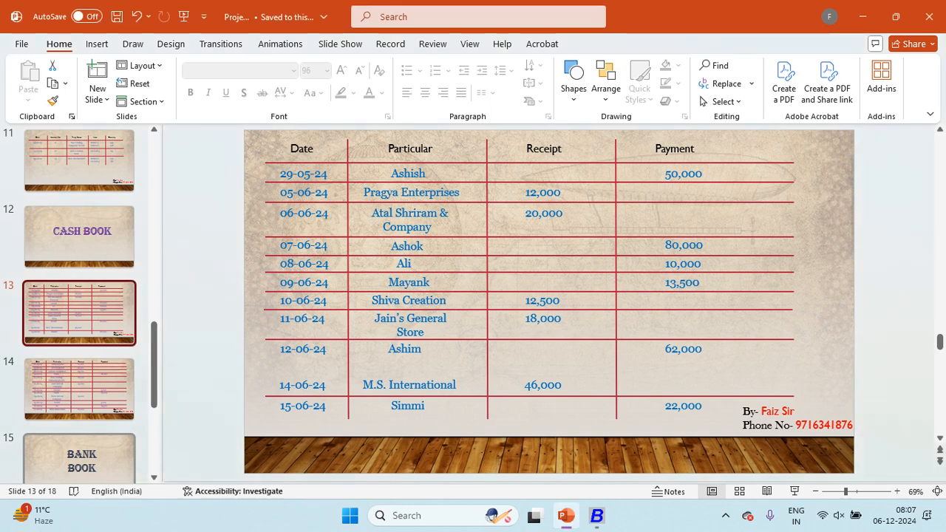
key(alt+Tab)
text(7-6)
key(Return)
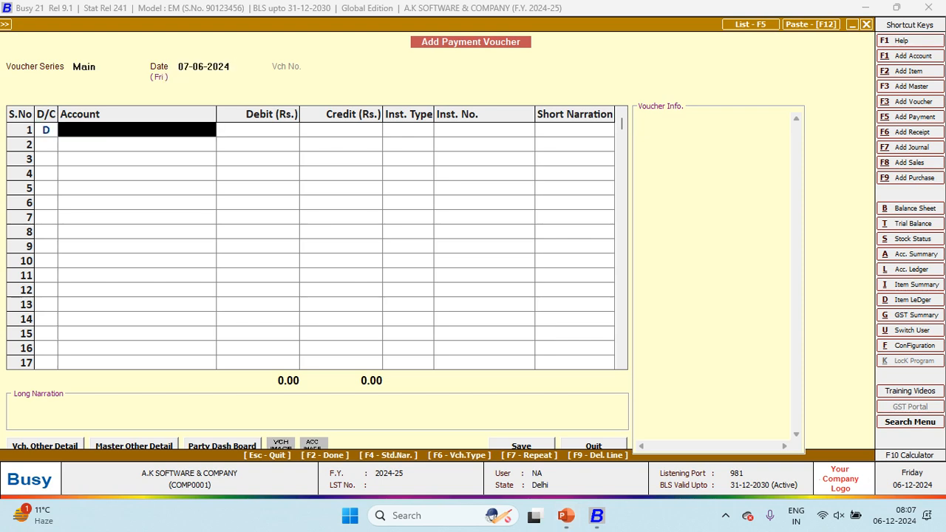
text(ASHOK)
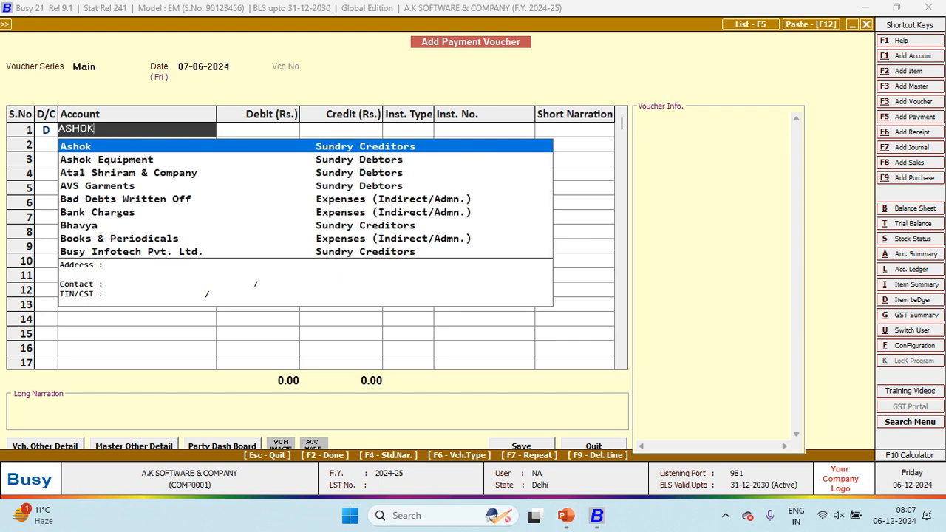
key(Return)
text(80)
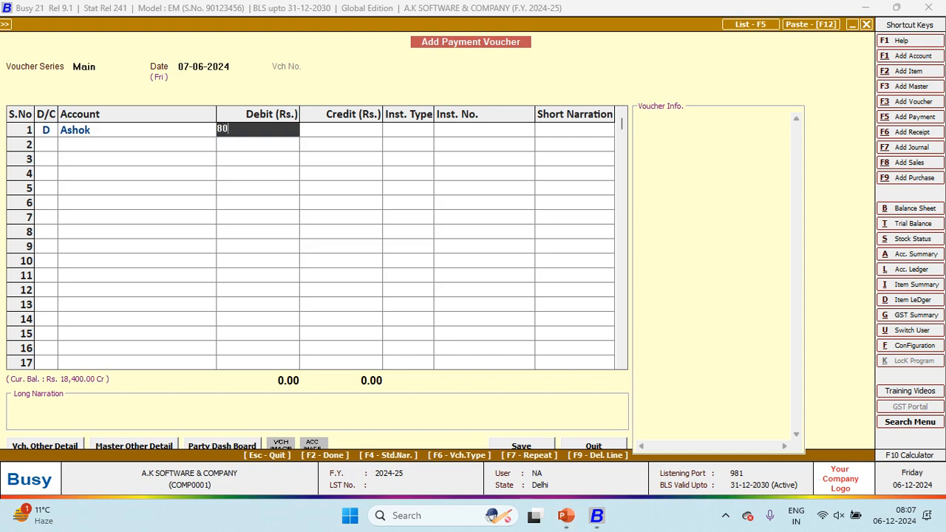
text(,000)
key(Return)
key(Return)
key(Return)
key(Return)
Credit Cash with 80,000 and save the 07-06-2024 payment voucher
key(Return)
key(Return)
key(Return)
key(Return)
key(Return)
key(Return)
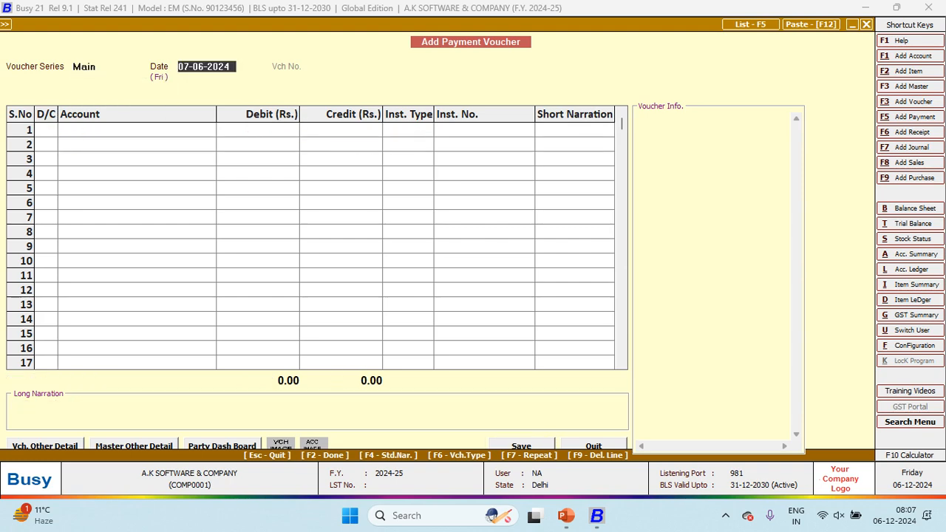
Keep 07-06-2024 on the new payment voucher and debit the creditor of the slide's 10,000 payment with 10,000
key(alt+Tab)
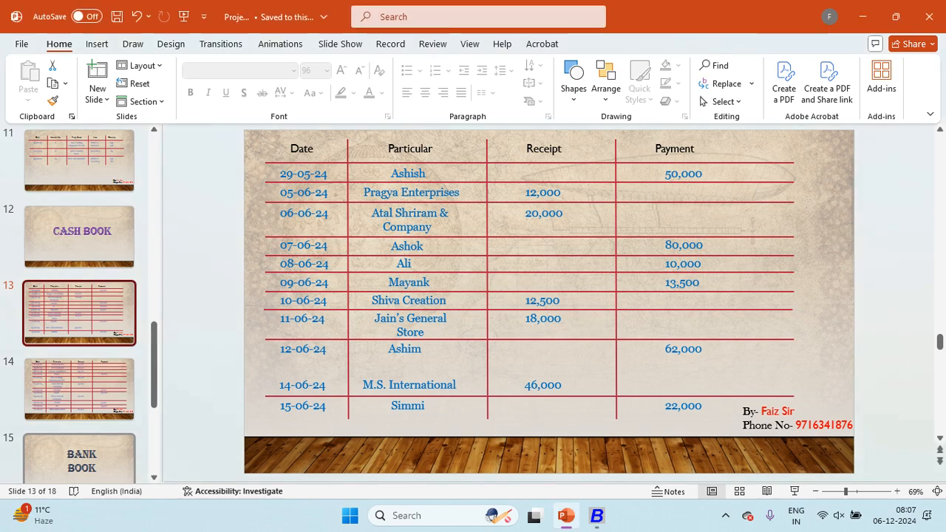
key(alt+Tab)
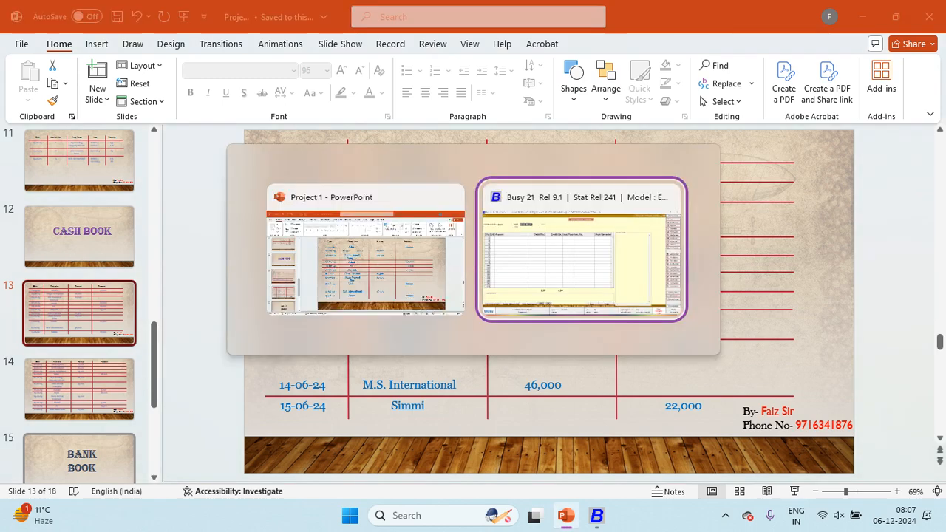
text(Ali)
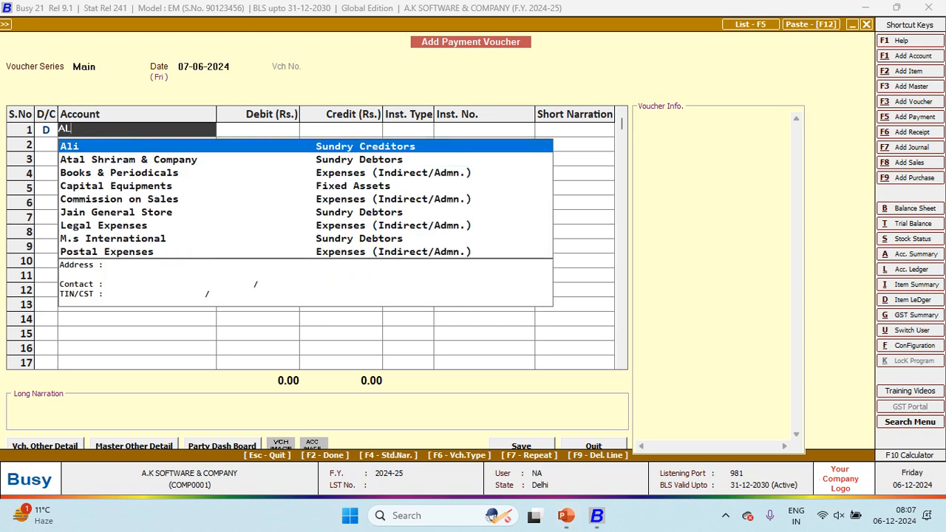
key(Return)
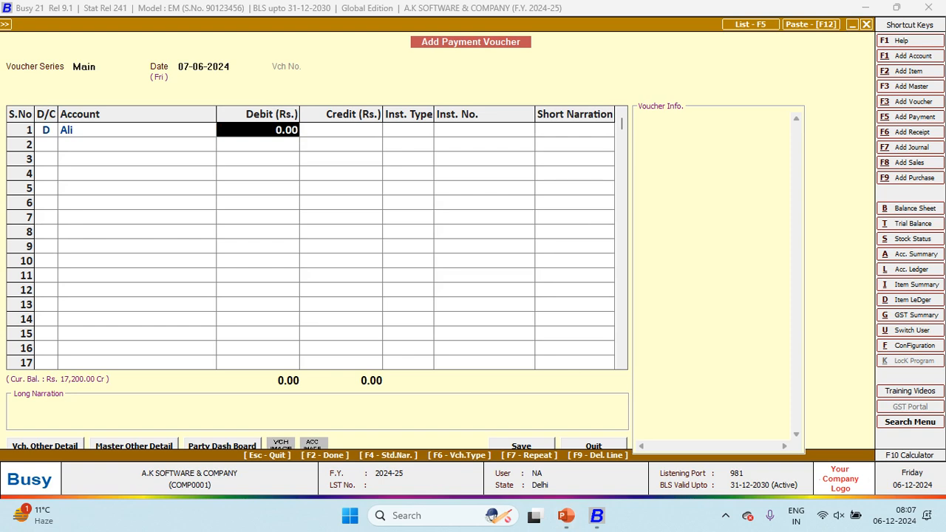
text(10000)
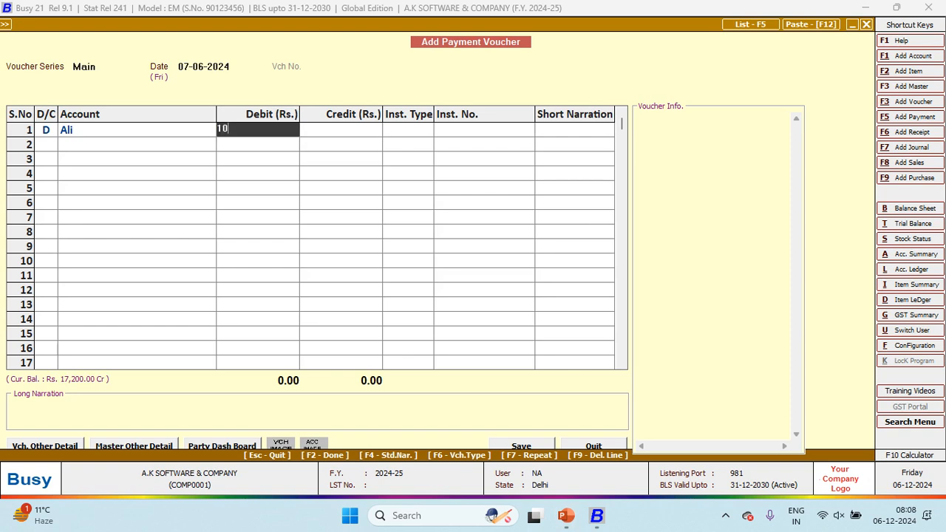
key(Return)
key(Return)
key(Return)
key(Return)
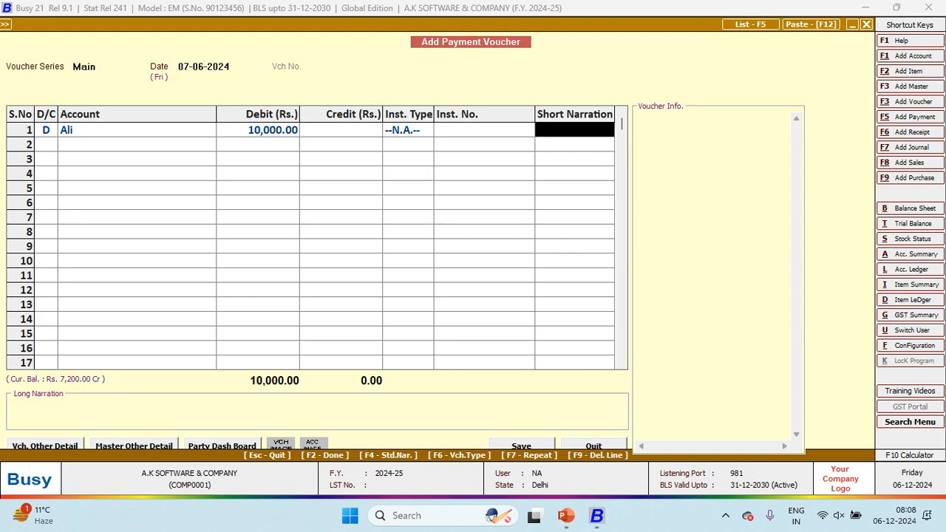
Credit Cash with 10,000 and save the payment voucher
key(Return)
key(Return)
key(Return)
key(Return)
key(Return)
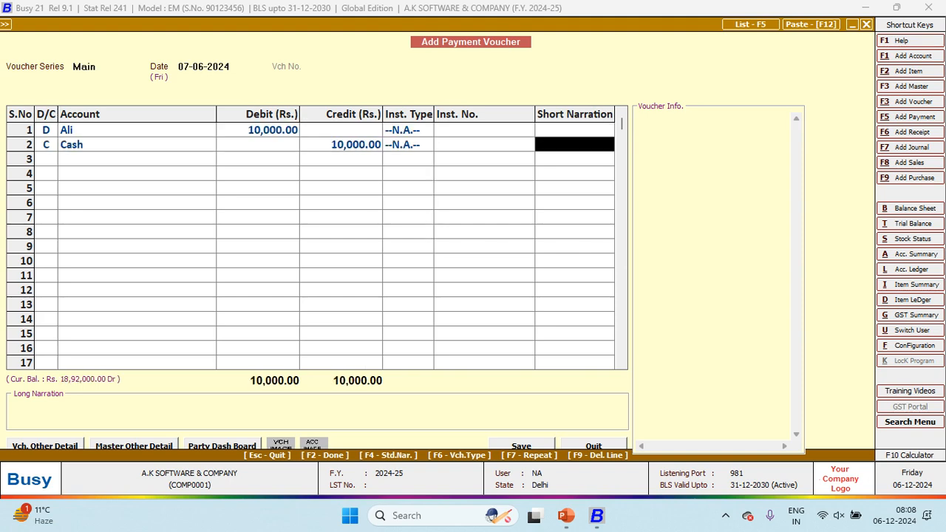
key(Return)
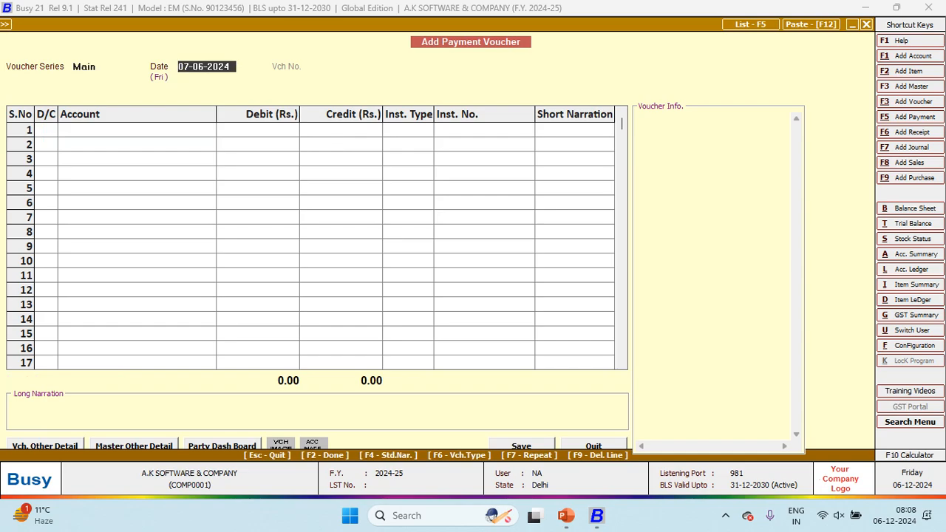
Check the payment dates on the cash book slide, then open the account ledger of the creditor paid 10,000
key(alt+Tab)
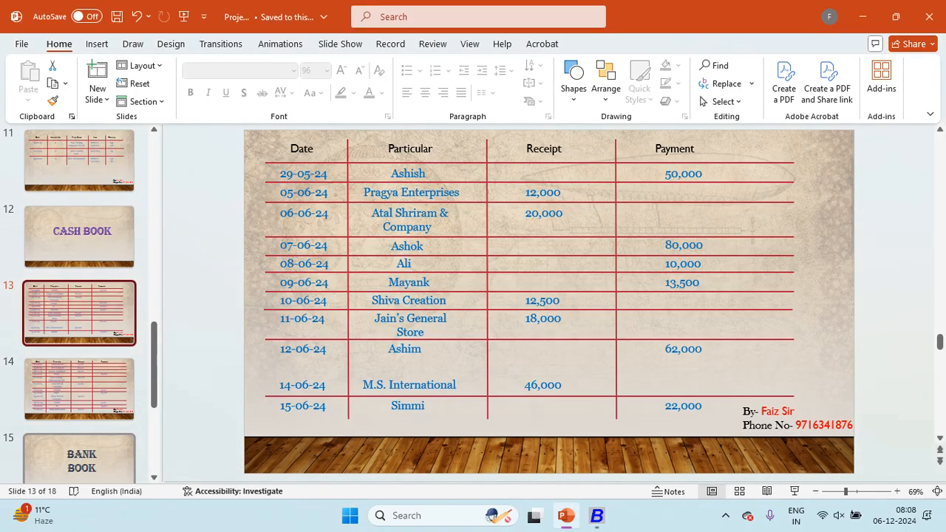
key(alt+Tab)
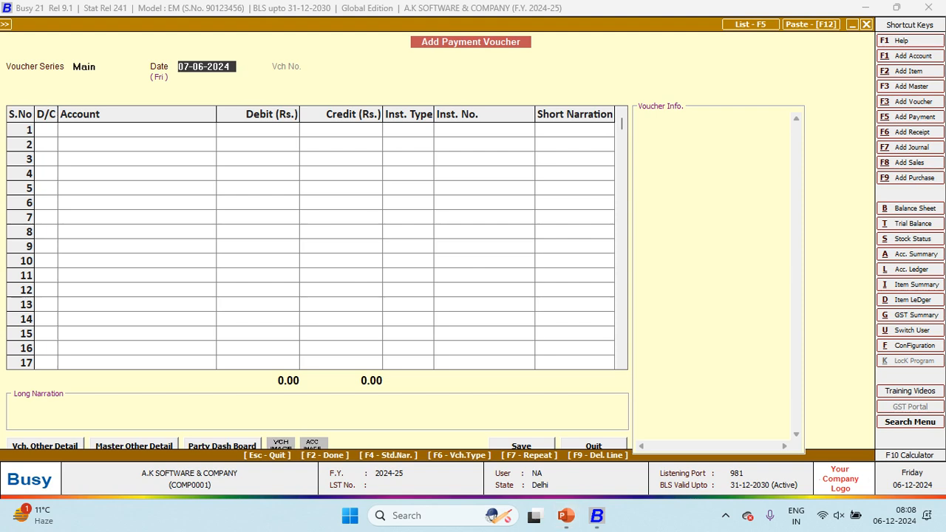
key(alt+l)
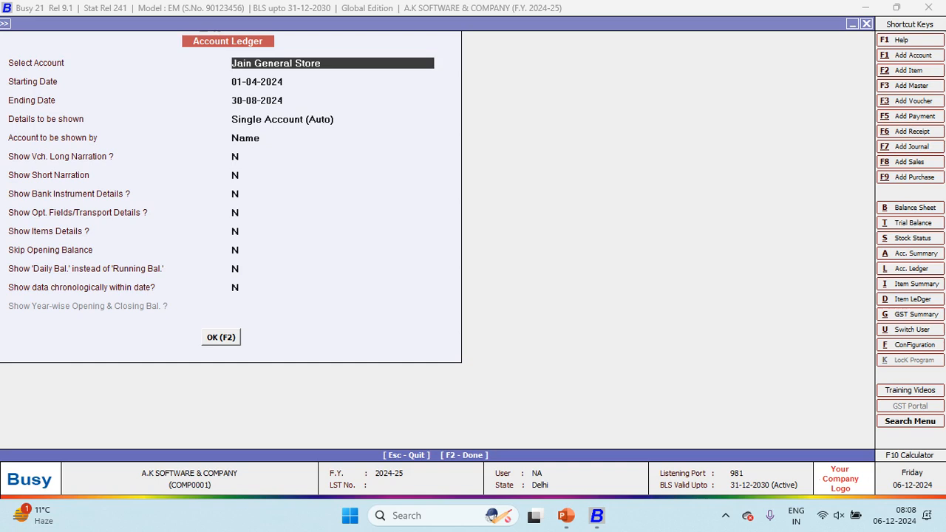
text(ALI)
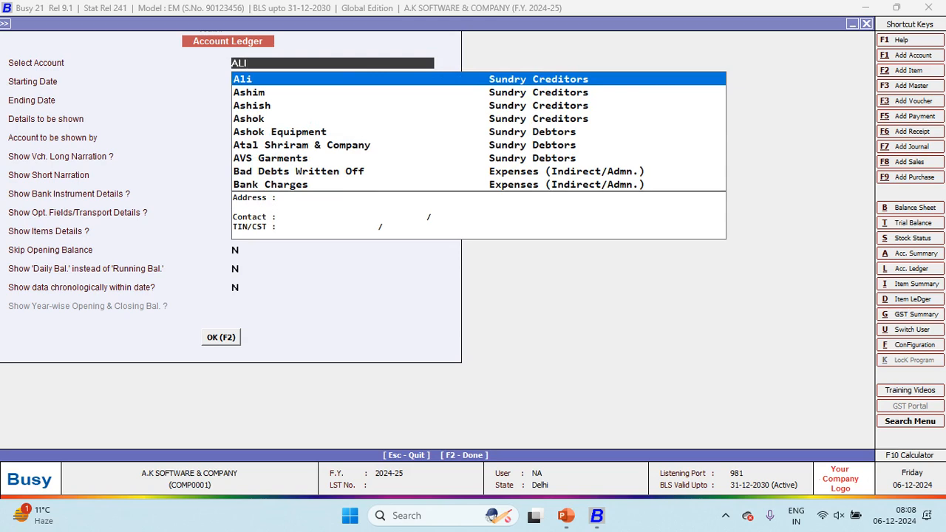
key(Return)
key(Return)
key(Return)
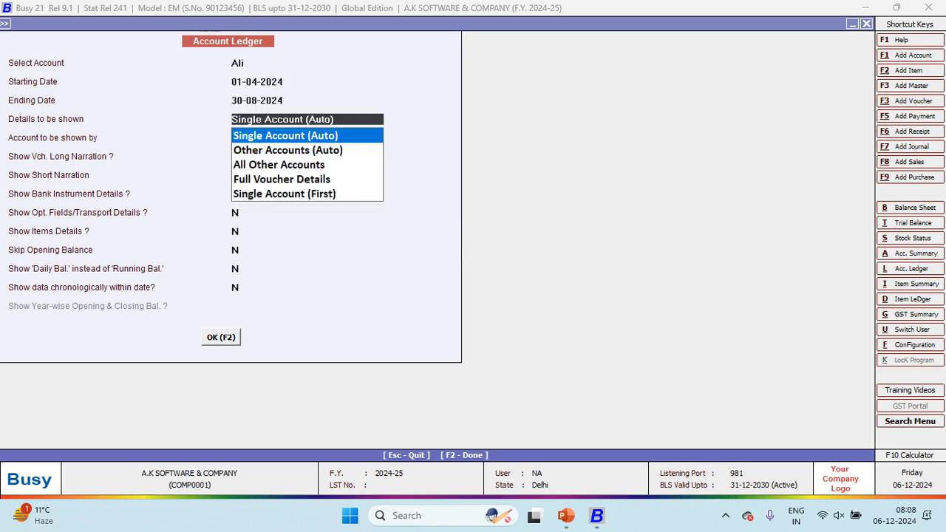
key(F2)
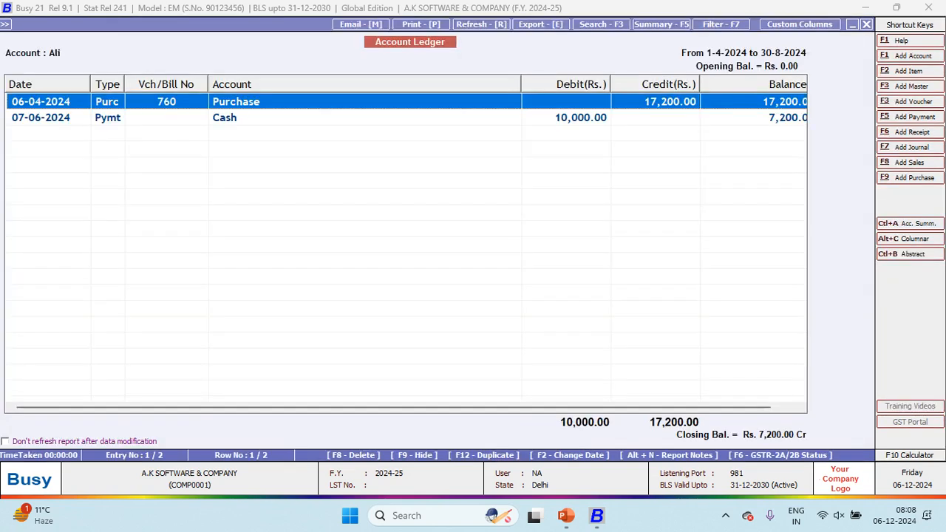
Open the 10,000 cash payment from the ledger, change its date to 08-06-2024 and save the voucher
key(Down)
key(Return)
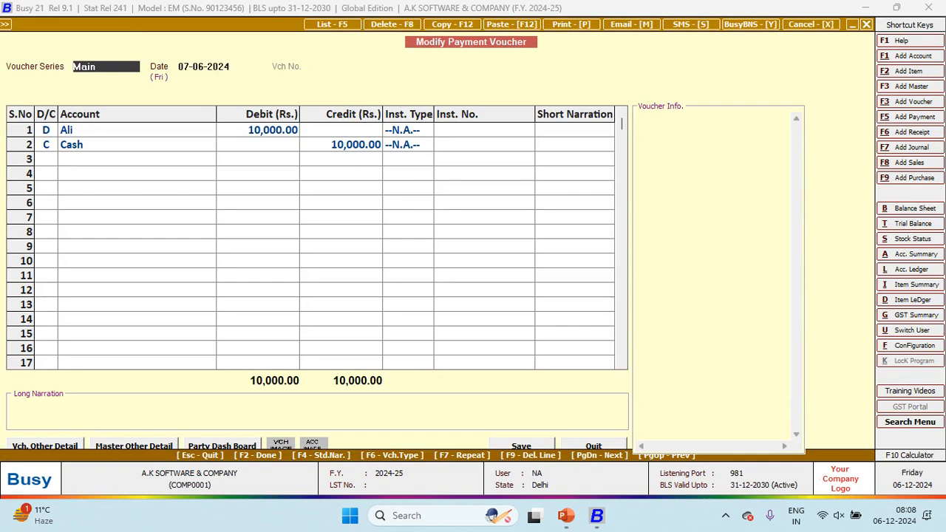
key(Return)
text(8)
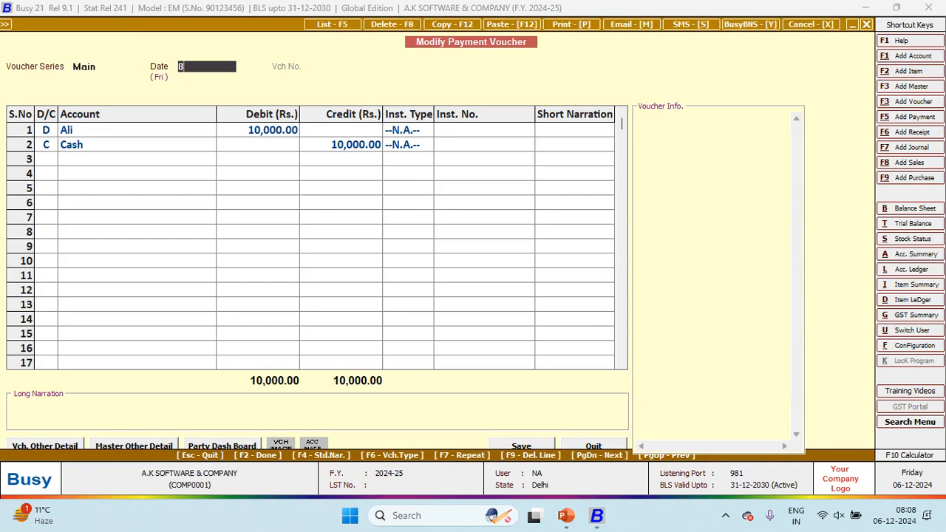
key(Return)
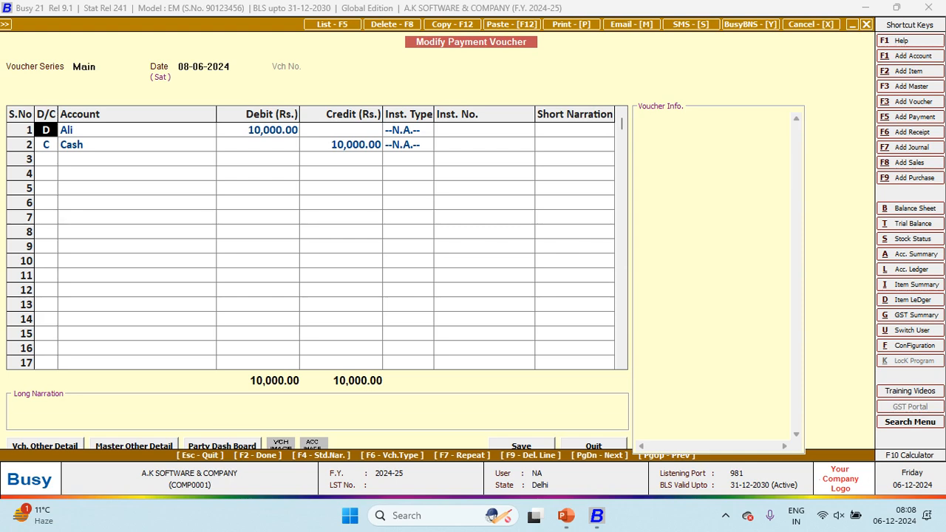
key(F2)
key(F2)
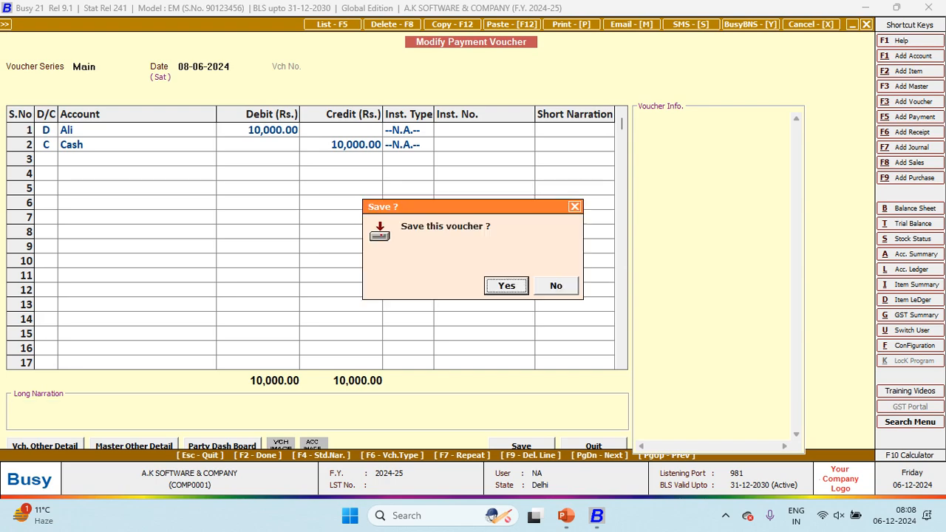
key(Return)
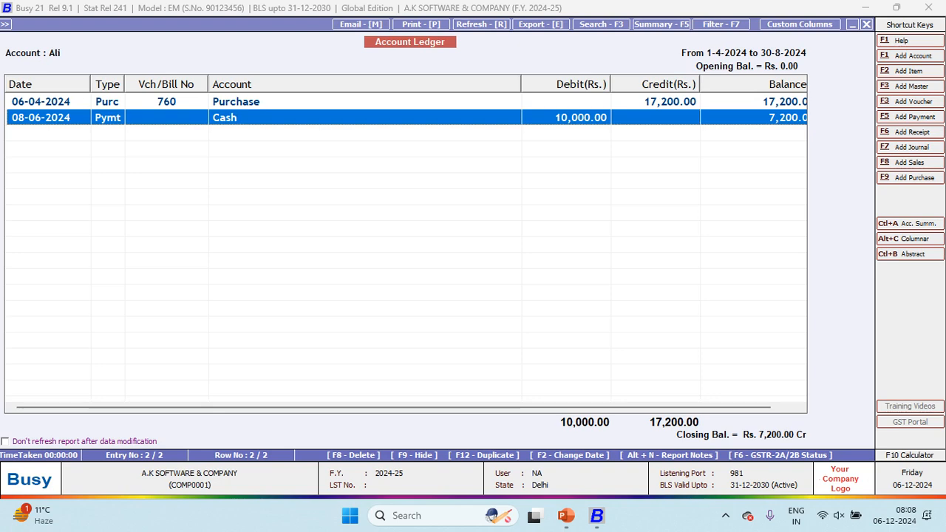
Check the next payment on the cash book slide and start a payment voucher dated 09-06-2024
key(alt+Tab)
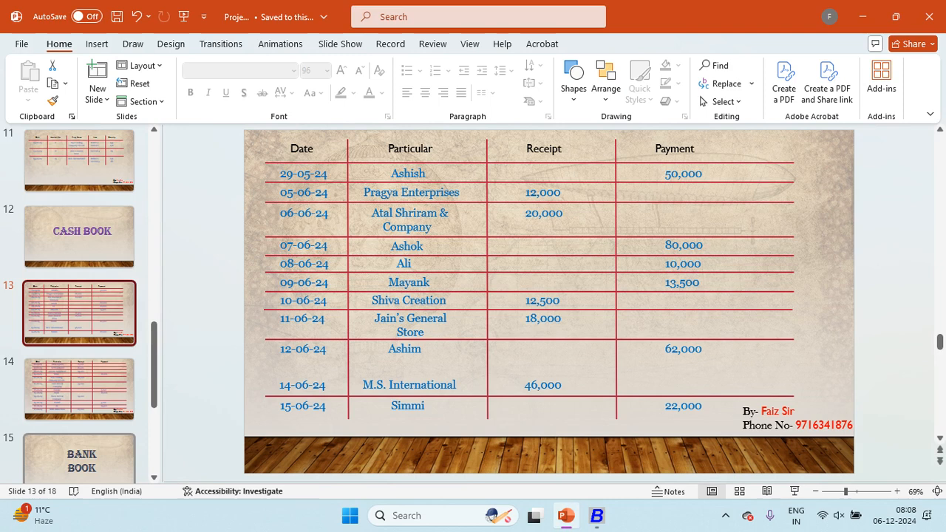
key(alt+Tab)
key(Escape)
key(alt+F5)
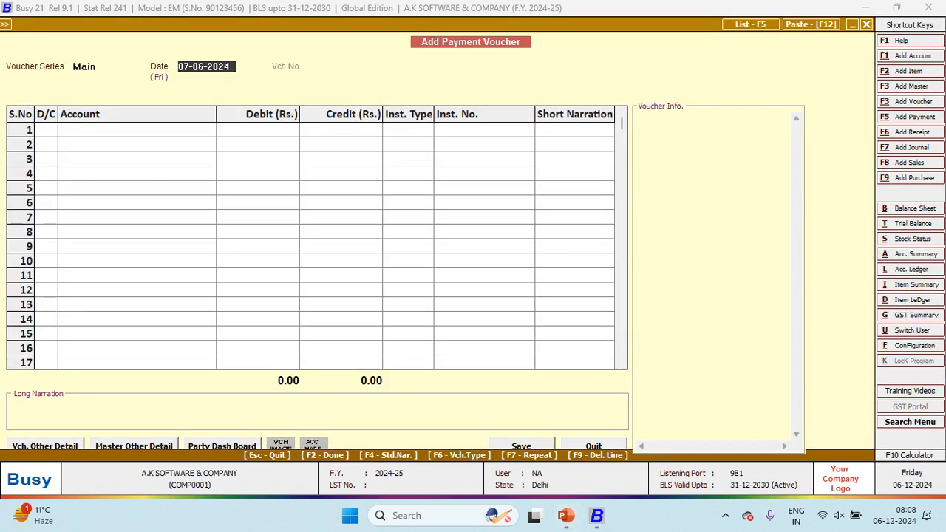
text(9)
key(Return)
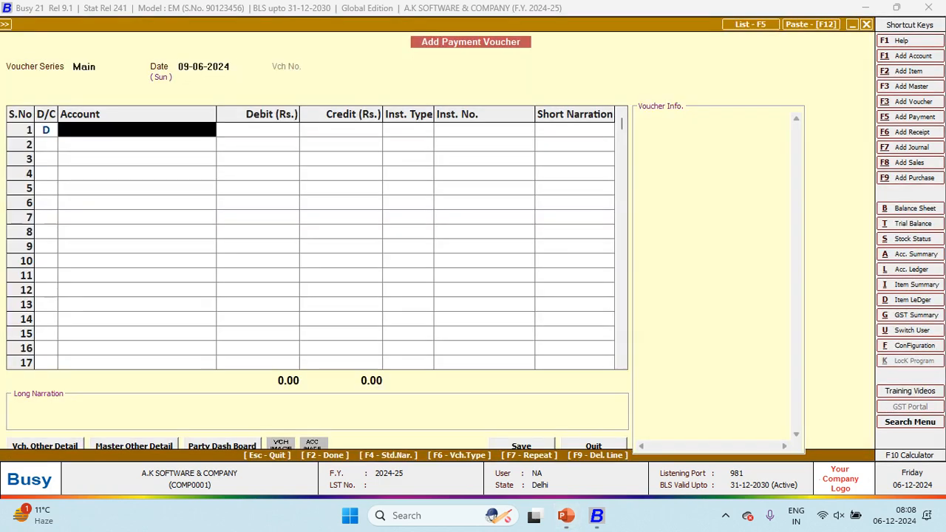
Debit the creditor of the slide's 09-06-24 payment with 13,500
text(maya)
key(Return)
key(alt+Tab)
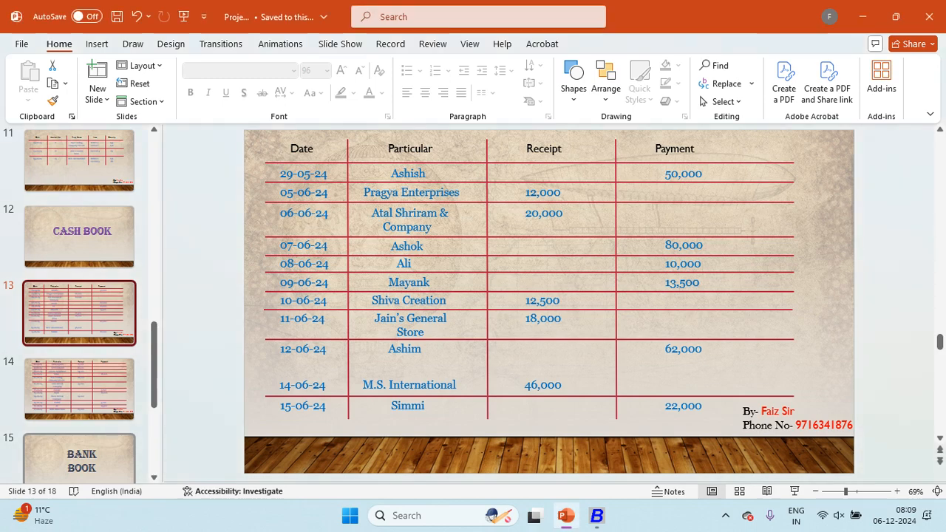
key(alt+Tab)
text(13500)
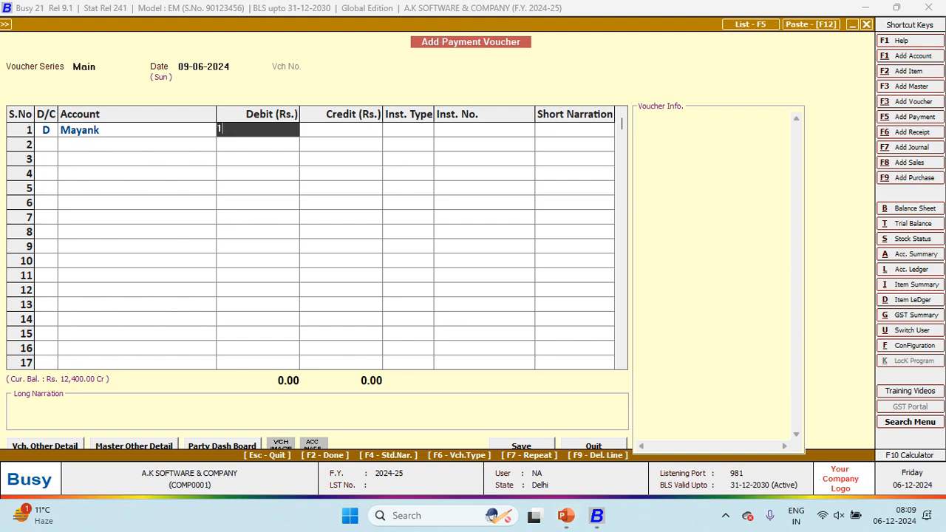
key(Return)
Credit Cash with 13,500 and save the payment voucher
key(Return)
key(Return)
key(Return)
key(Return)
key(Return)
key(Return)
key(Return)
key(Return)
key(Return)
Date the new payment voucher 12-06-2024 and debit the creditor the slide lists for that date with 62,000
key(alt+Tab)
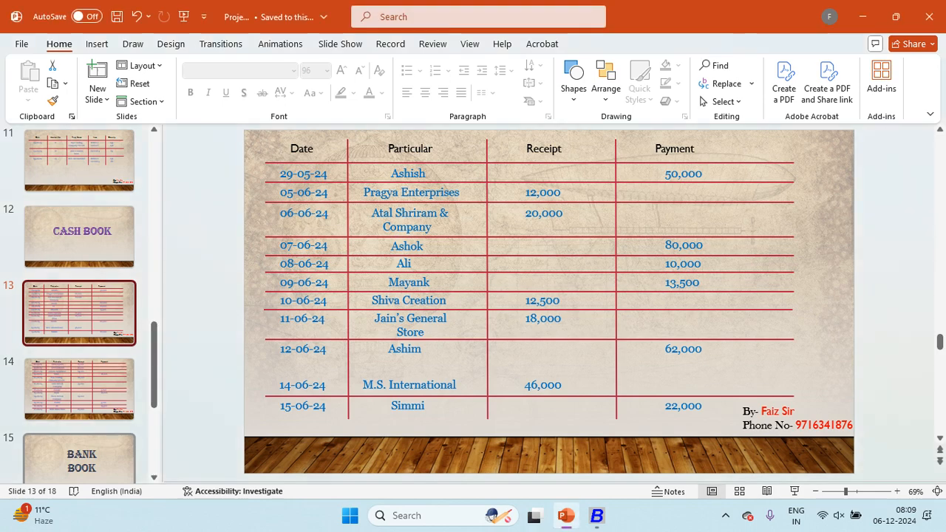
key(alt+Tab)
text(12)
key(Return)
key(Return)
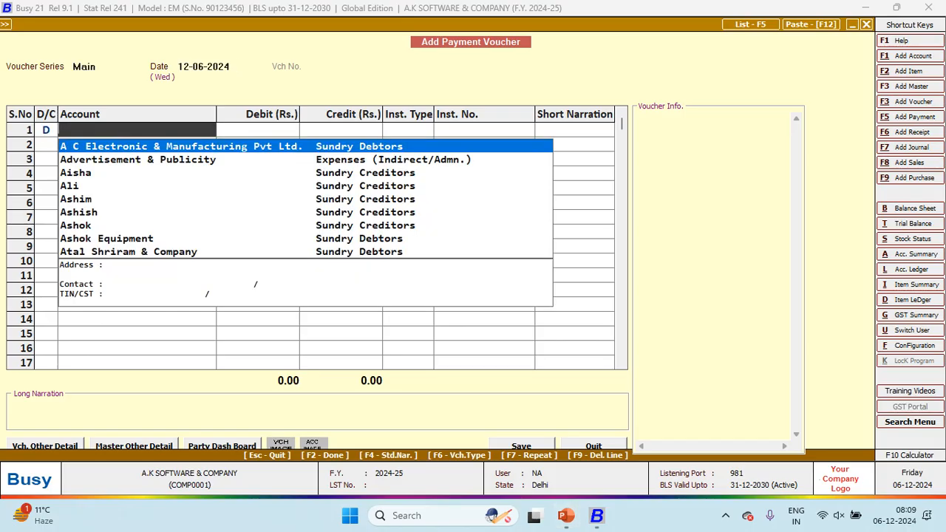
text(ASHIM)
key(Return)
key(alt+Tab)
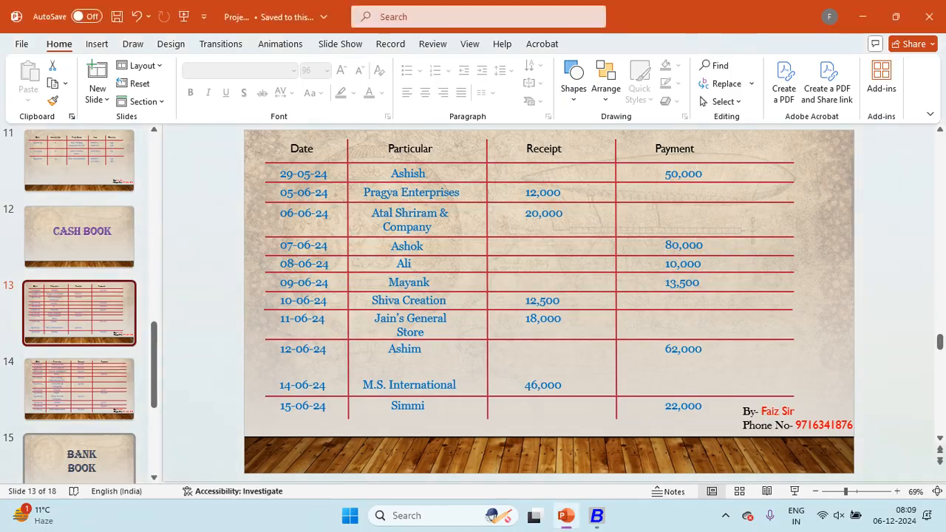
key(alt+Tab)
text(62,000)
key(Return)
Credit Cash with 62,000 and save the payment voucher
key(Return)
key(Return)
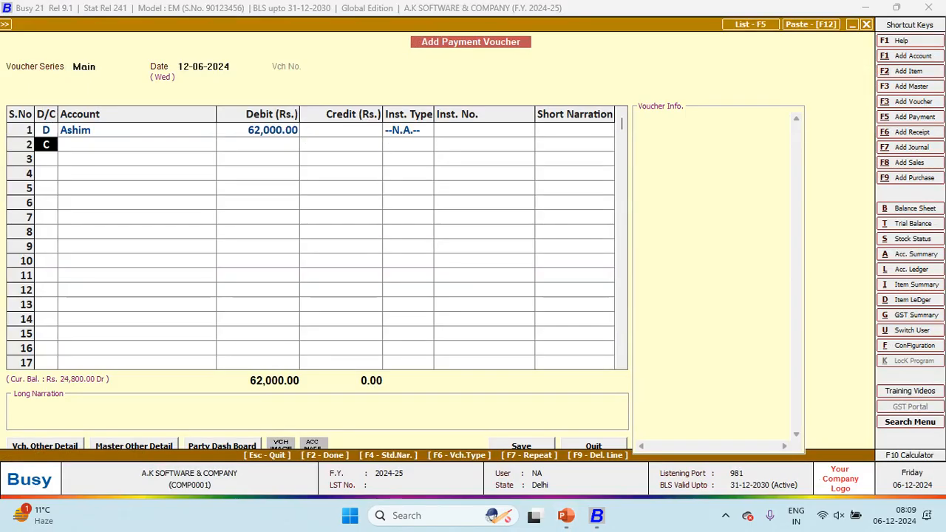
key(Return)
key(Return)
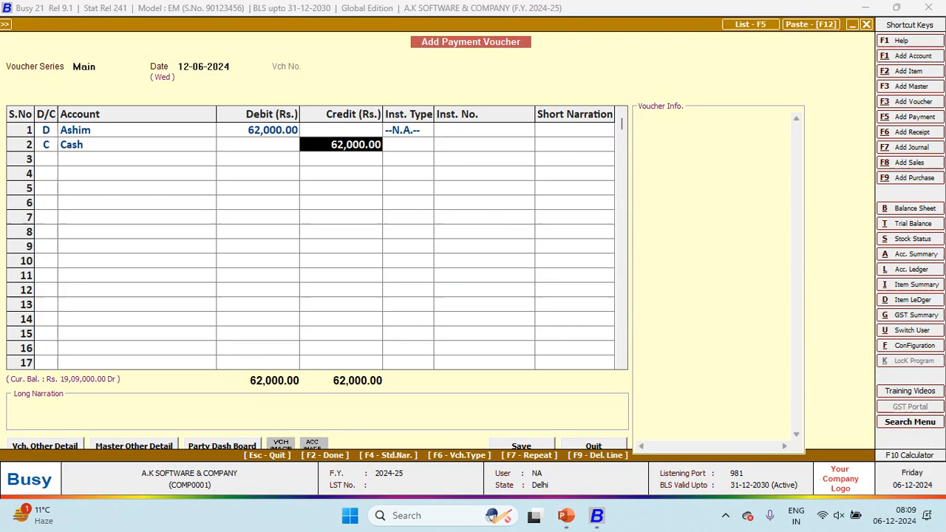
key(Return)
key(Return)
key(Return)
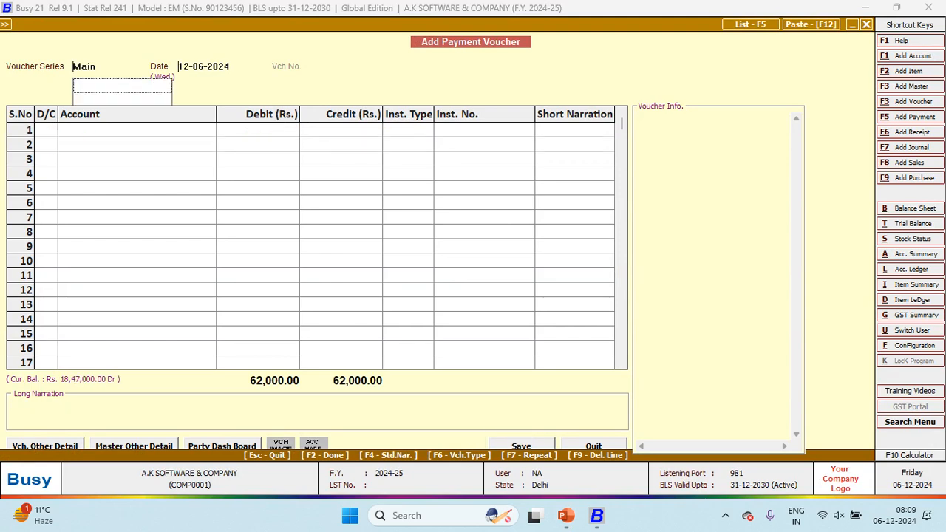
Date the new payment voucher 15-06-2024 and debit the creditor in the slide's last row with 22,000
key(alt+Tab)
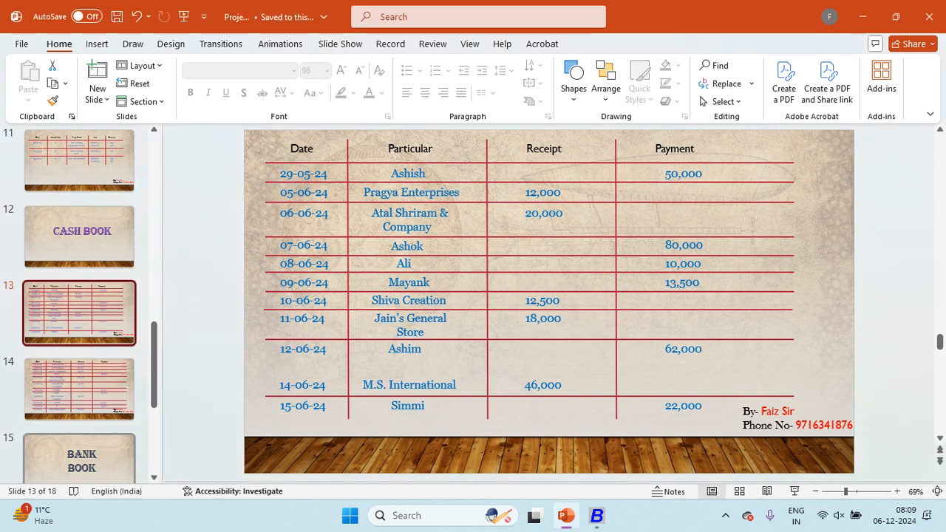
key(alt+Tab)
text(15.6)
key(Return)
text(Simmi)
key(Return)
key(alt+Tab)
key(alt+Tab)
text(22)
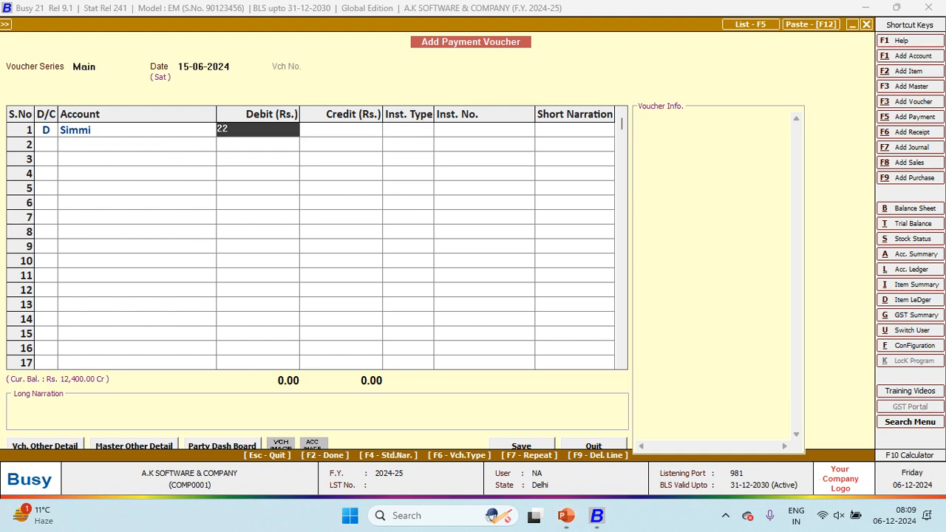
text(,000)
key(Return)
Credit Cash with 22,000 and save the payment voucher
key(Return)
key(Return)
key(Return)
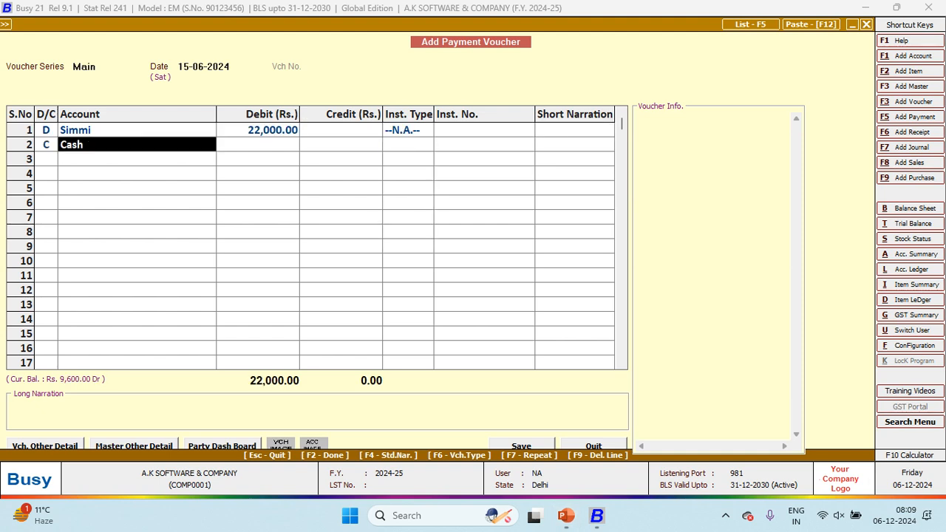
key(Return)
key(Return)
key(Return)
key(Return)
key(Return)
key(Return)
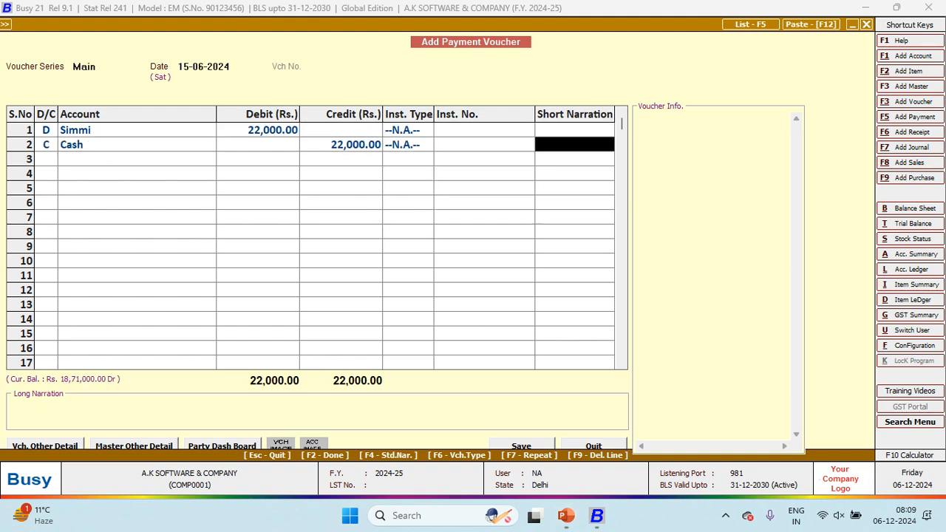
key(Return)
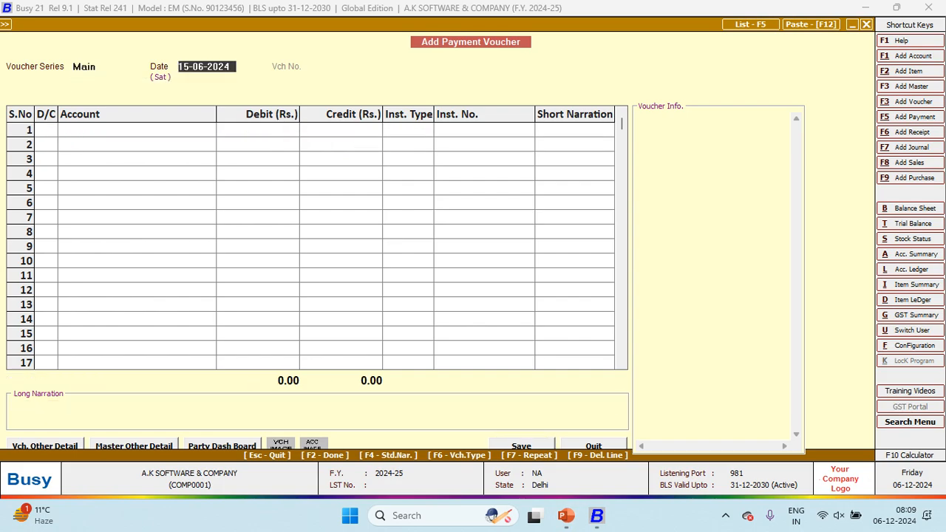
Show the second cash book slide for its first payment and date the new payment voucher 19-06-2024
key(alt+Tab)
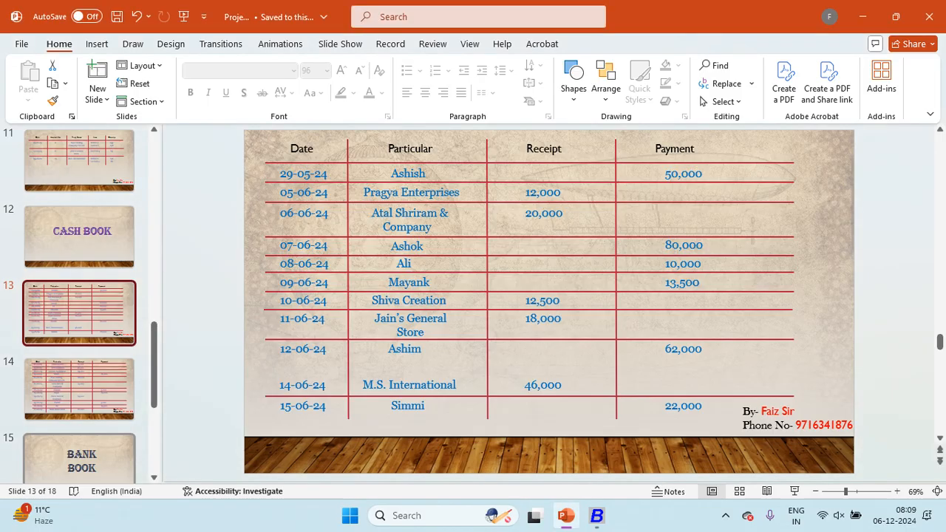
key(Down)
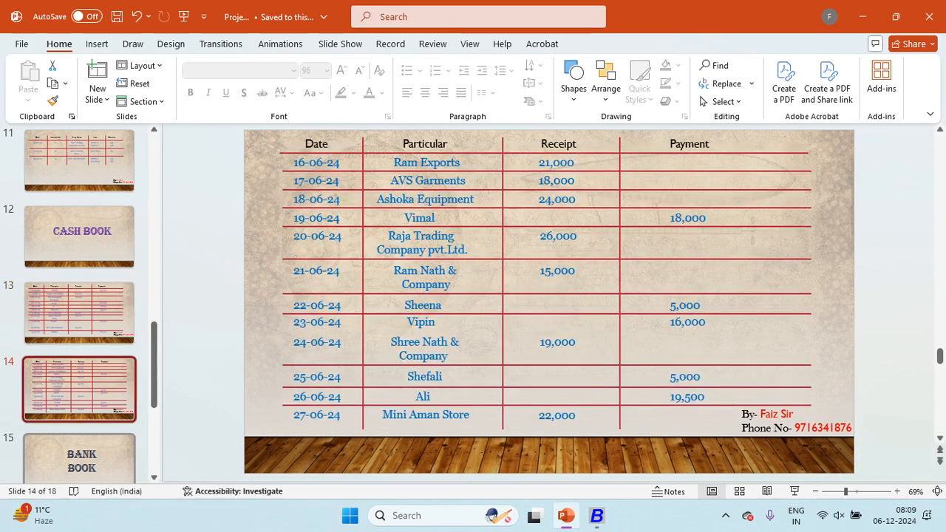
key(alt+Tab)
text(19)
key(Return)
key(Return)
Debit the creditor of the slide's 19-06-24 payment with 18,000
key(alt+Tab)
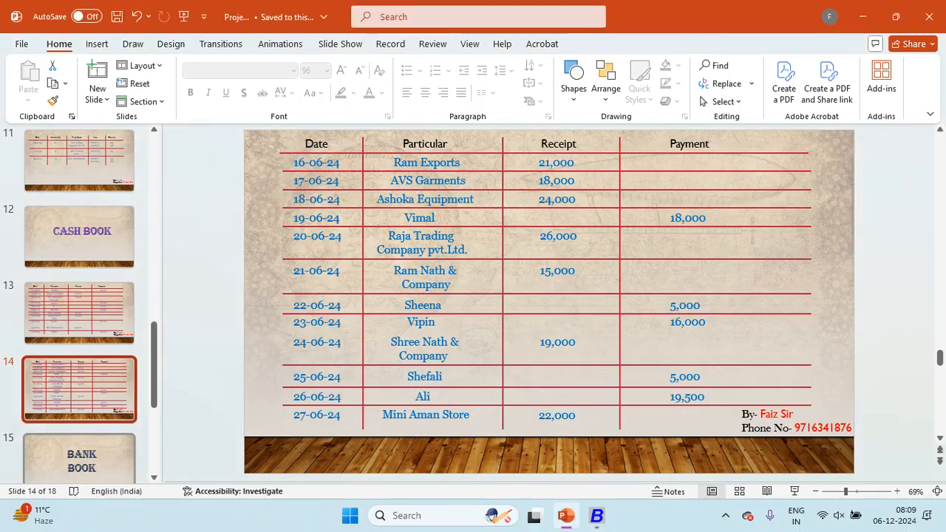
key(alt+Tab)
text(vIMA)
key(Return)
key(alt+Tab)
key(alt+Tab)
text(18,000)
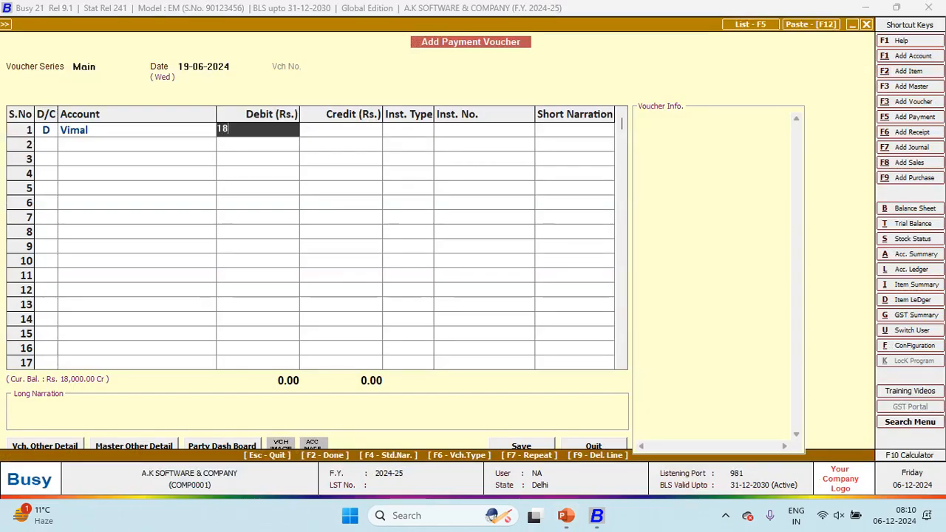
key(Return)
Credit Cash with 18,000 and save the payment voucher
key(Return)
key(Return)
key(Return)
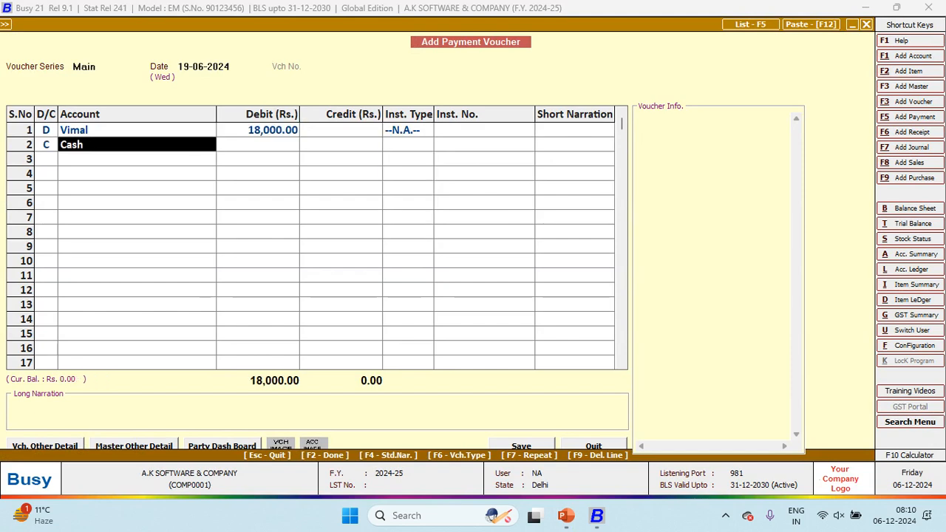
key(Return)
key(Return)
key(Return)
key(Return)
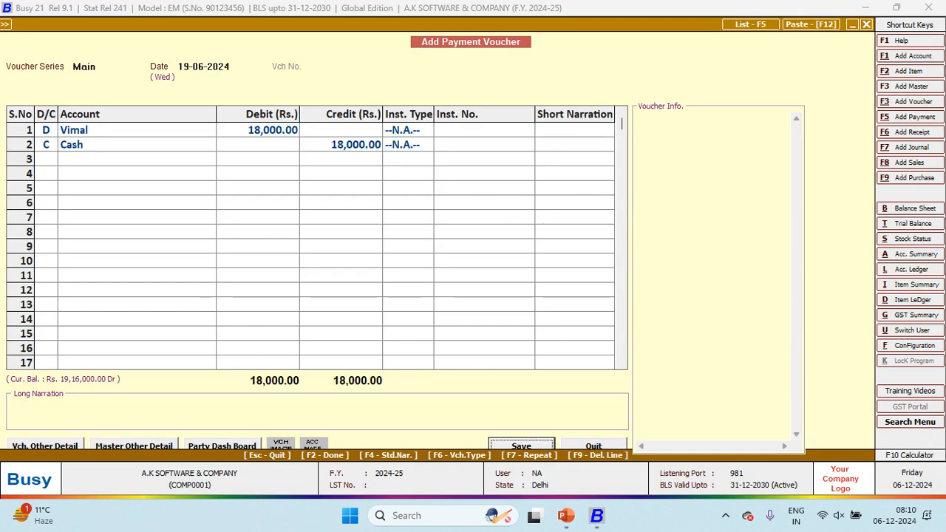
Date the new payment voucher 22-06-2024 and debit the creditor the slide lists for that date with 5,000
key(alt+Tab)
key(alt+Tab)
text(22)
key(Return)
key(Return)
text(Sheen)
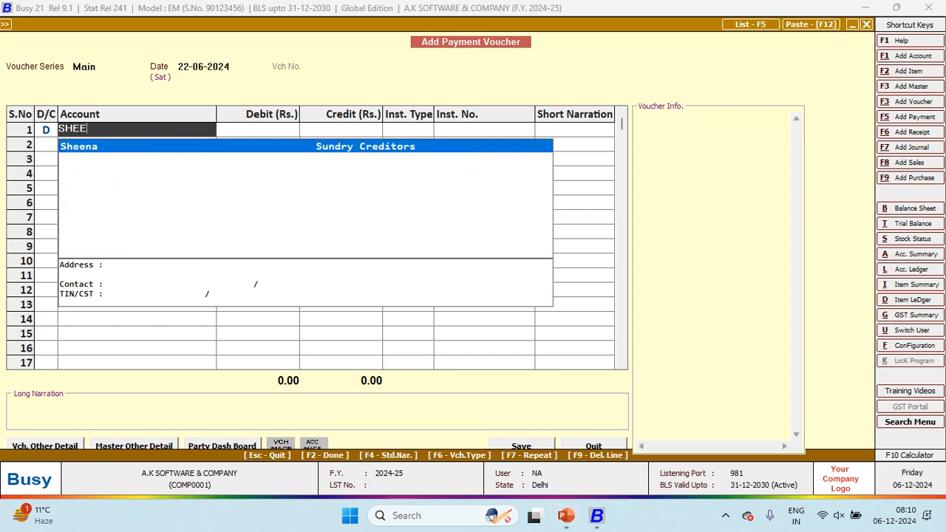
key(Return)
key(alt+Tab)
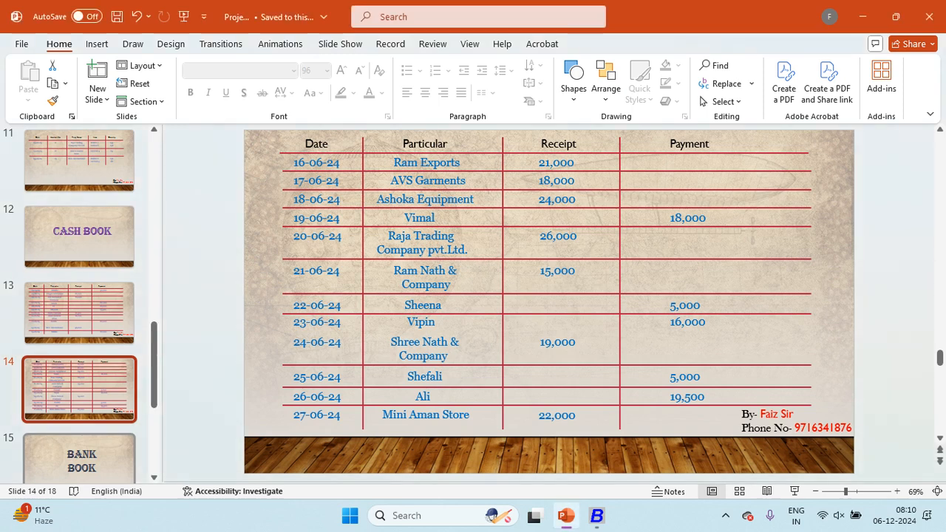
key(alt)
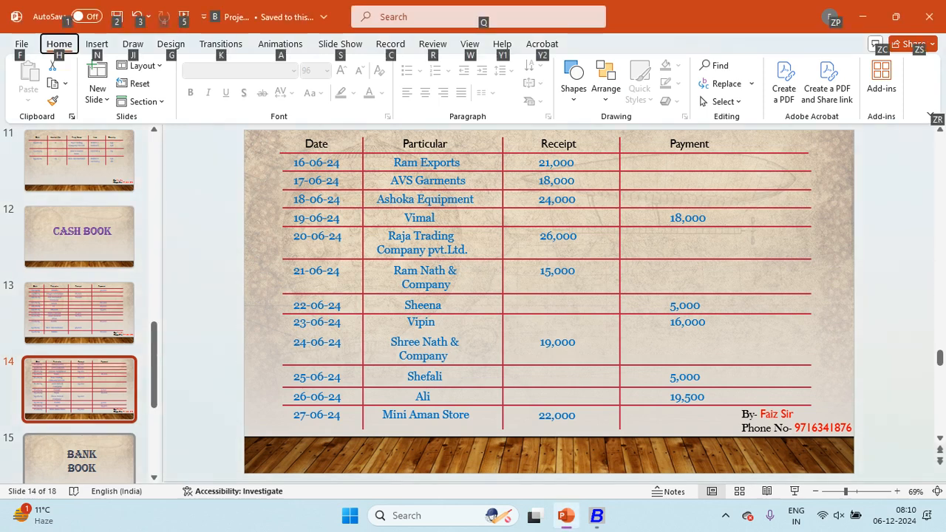
key(alt+Tab)
text(5000)
key(Return)
Credit Cash with 5,000 and save the payment voucher
key(Return)
key(Return)
key(Return)
key(Return)
key(Return)
key(Return)
key(Return)
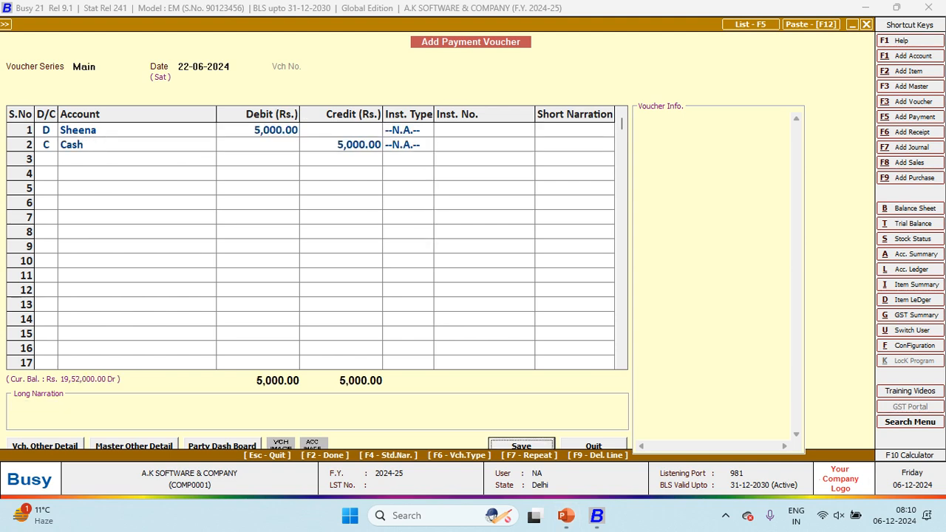
Date the new payment voucher 23-06-2024 and debit the creditor the slide lists for that date with 16,000
key(alt+Tab)
key(alt+Tab)
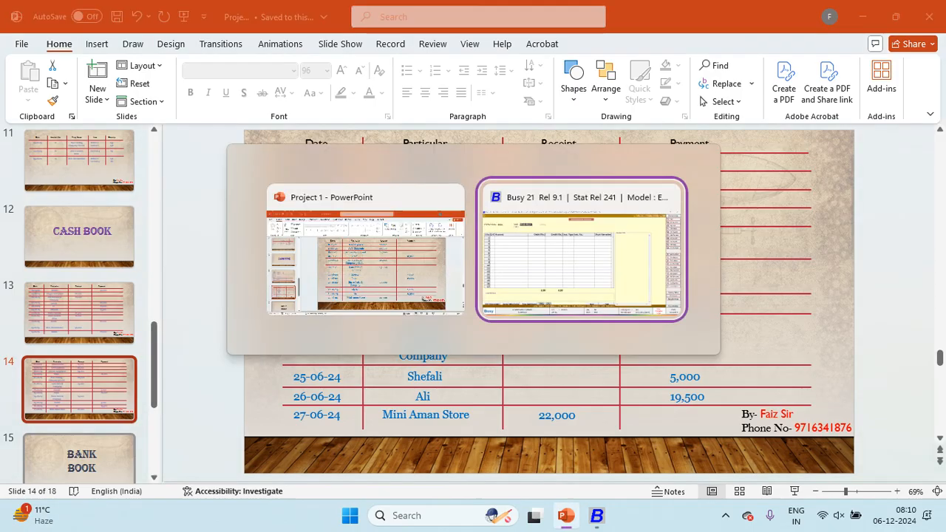
text(23)
key(Return)
key(Return)
key(space)
text(vip)
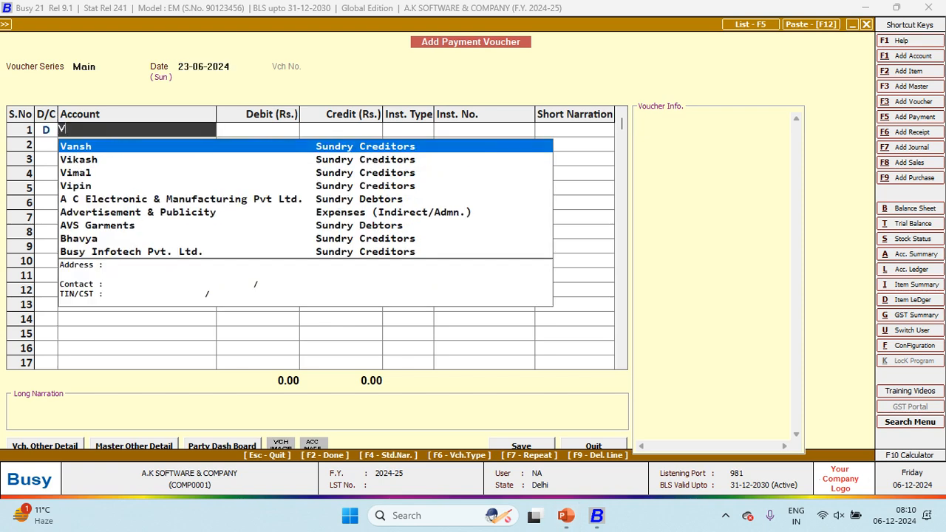
key(Return)
key(alt+Tab)
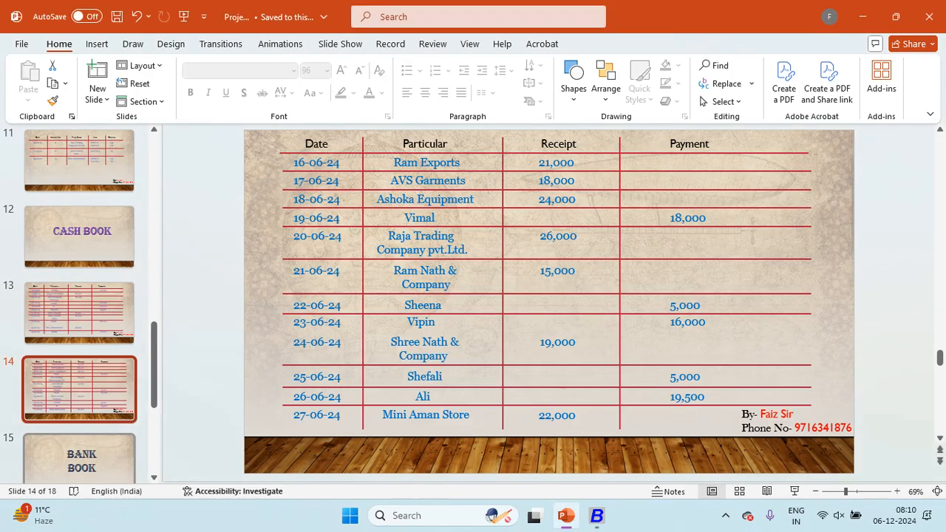
key(alt+Tab)
text(16)
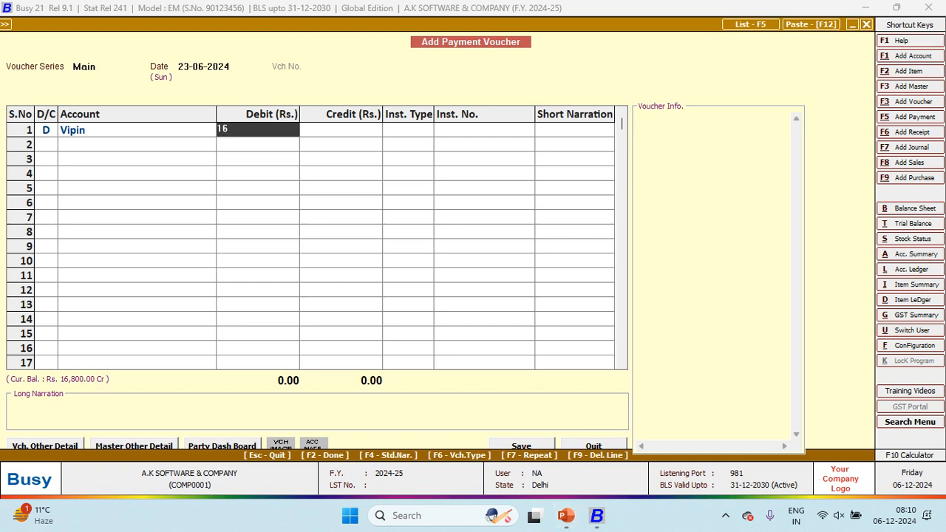
text(,000)
key(Return)
Credit Cash with 16,000 and save the payment voucher
key(Return)
key(Return)
key(Return)
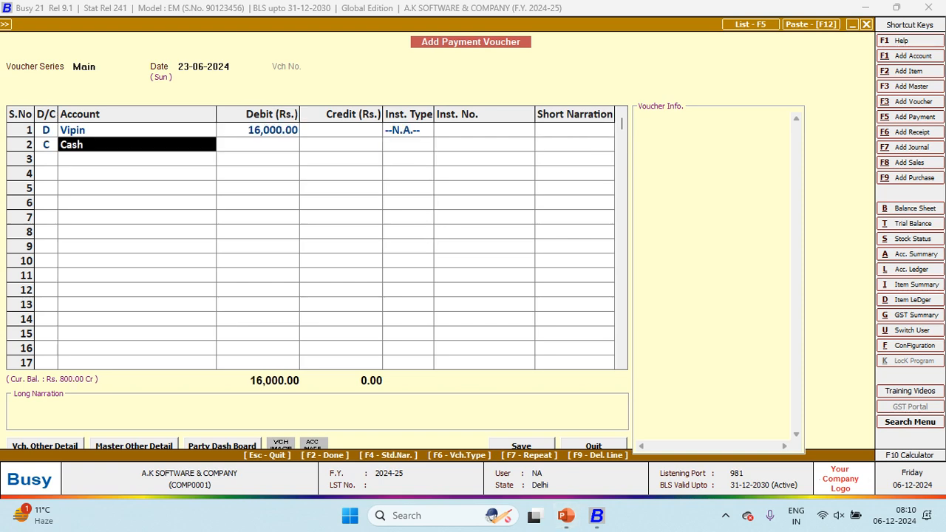
key(Return)
key(Return)
key(Return)
key(Return)
key(Return)
key(Return)
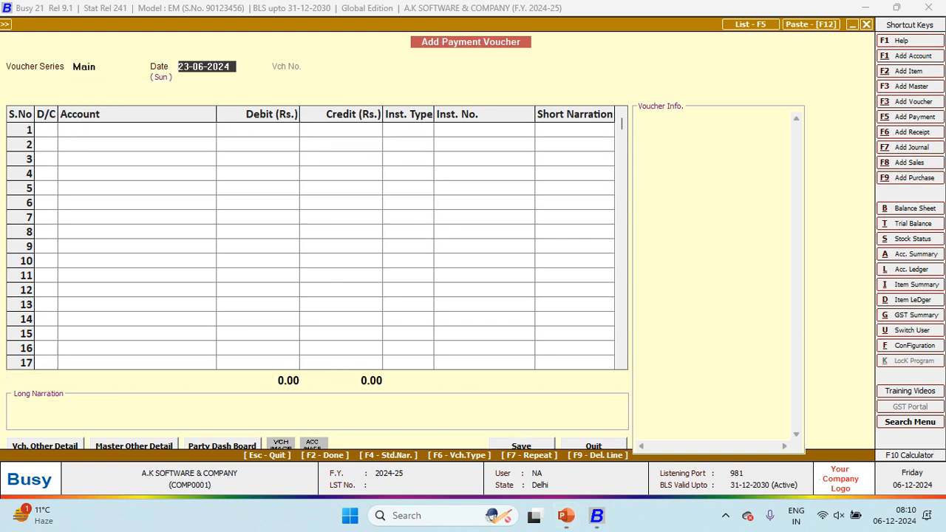
Date the new payment voucher 25-06-2024 and debit the creditor the slide lists for that date with 50,000
key(alt+Tab)
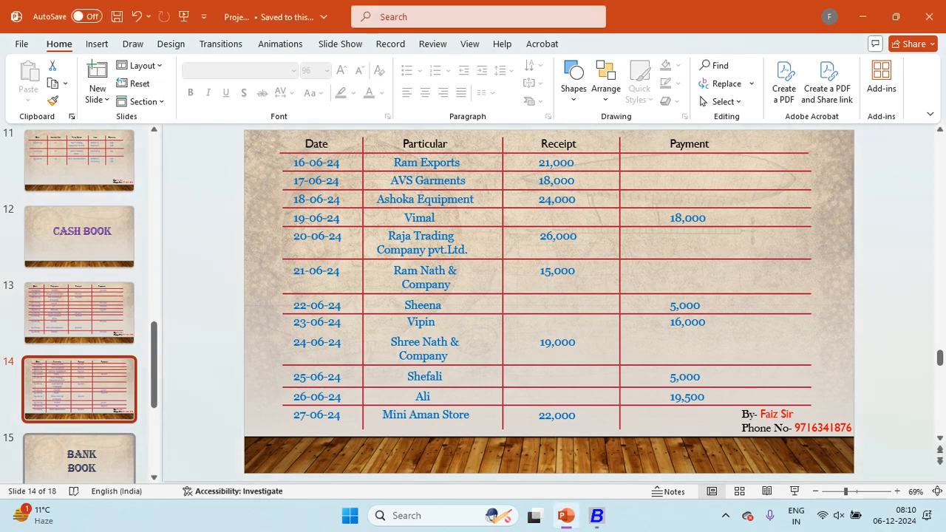
key(alt+Tab)
text(25)
key(Return)
key(Return)
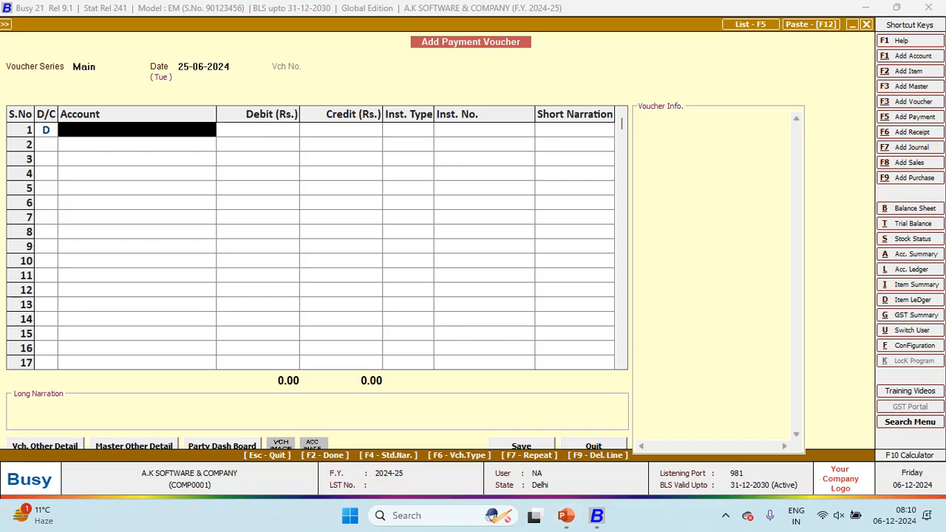
text(Shef)
key(Return)
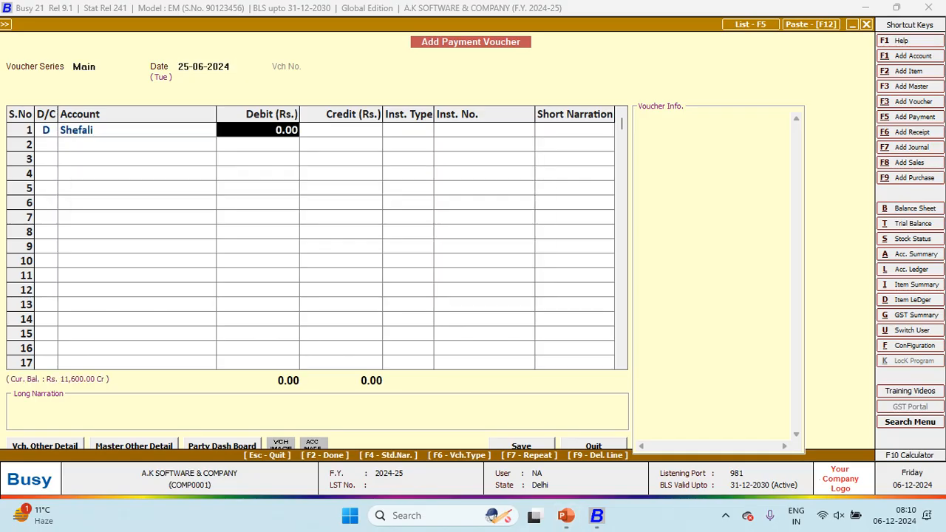
key(alt+Tab)
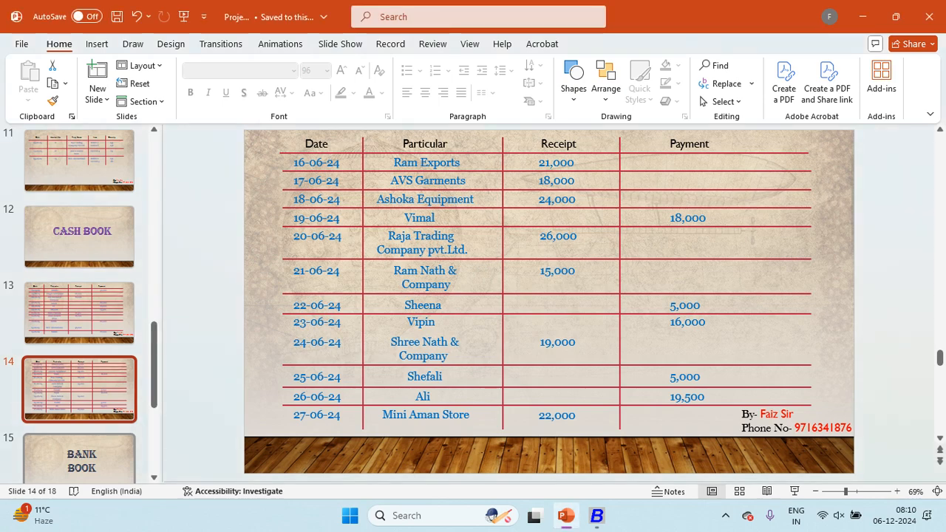
key(alt+Tab)
text(50)
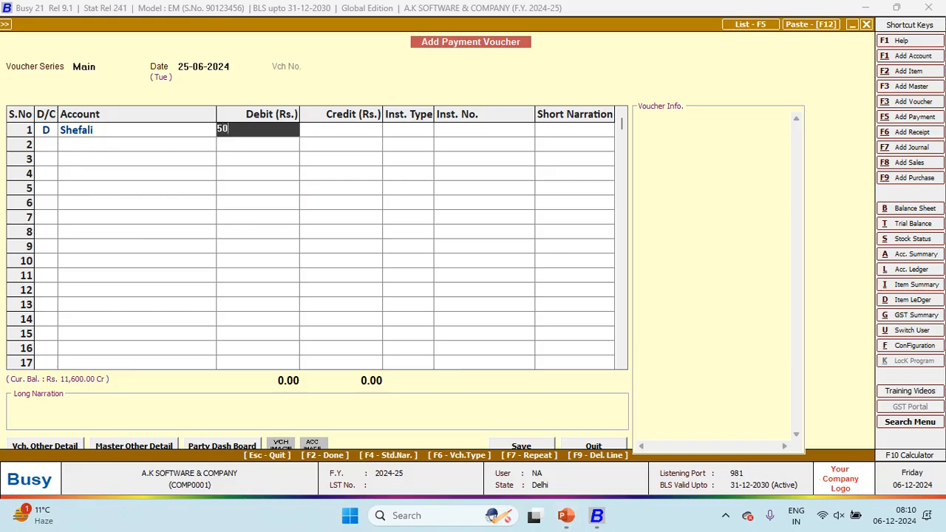
text(,000)
key(Return)
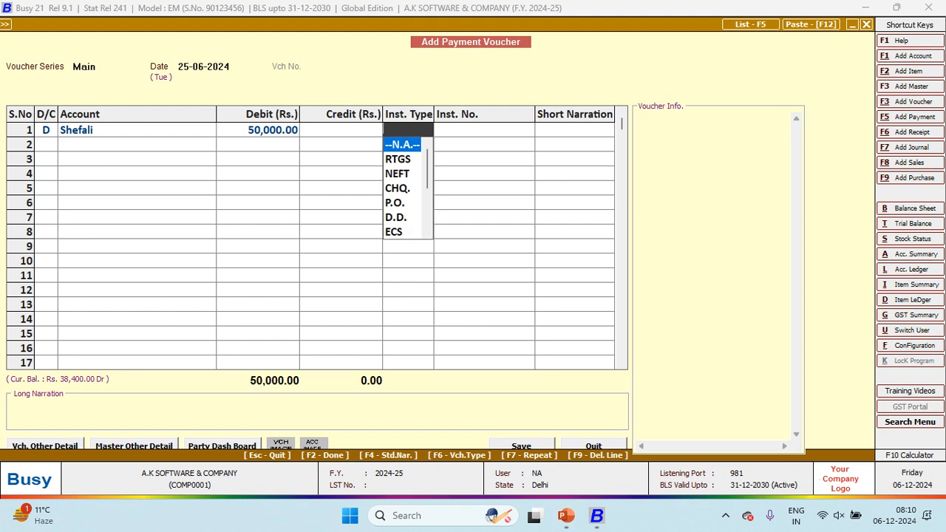
Credit Cash with 50,000 and save the payment voucher
key(Return)
key(Return)
key(Return)
key(Return)
key(Return)
key(Return)
key(Return)
key(Return)
key(Return)
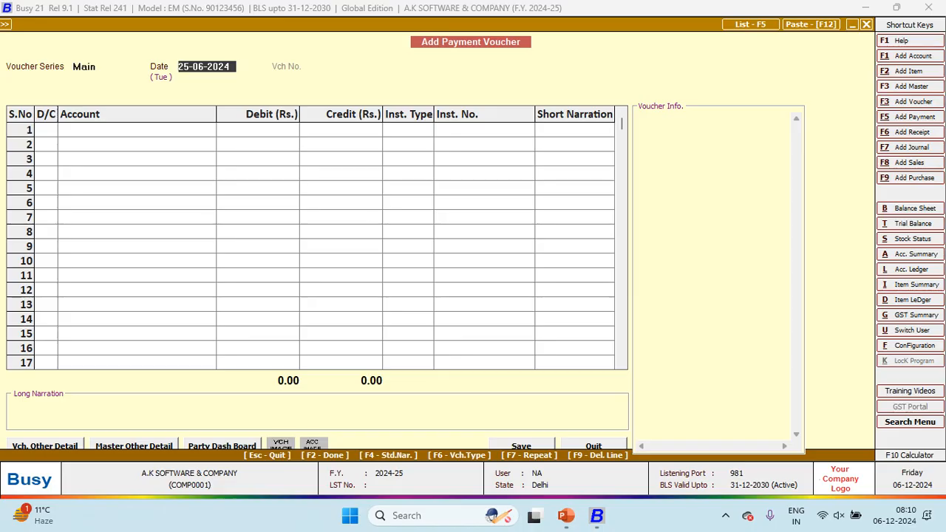
Check the slide's 25-06-24 payment and open that creditor's 25-06-2024 payment voucher from the account ledger
key(alt+Tab)
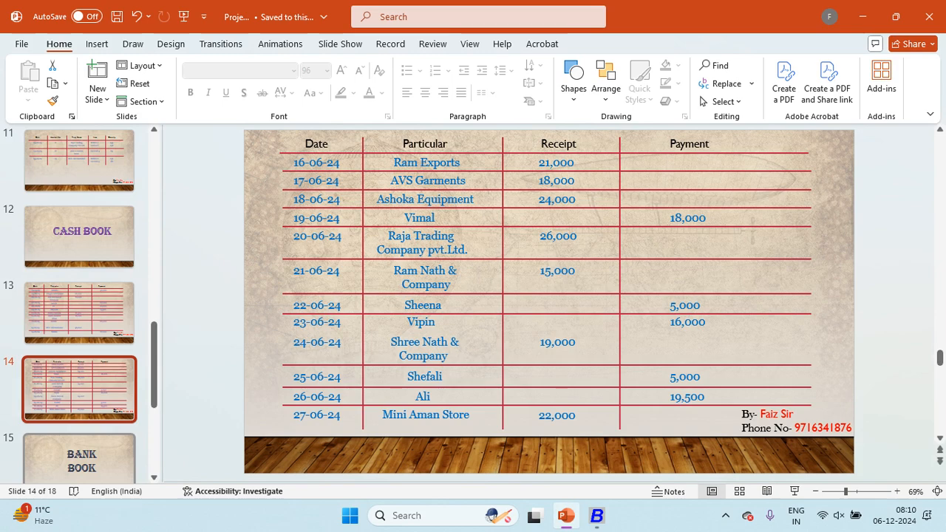
key(alt+Tab)
key(alt+l)
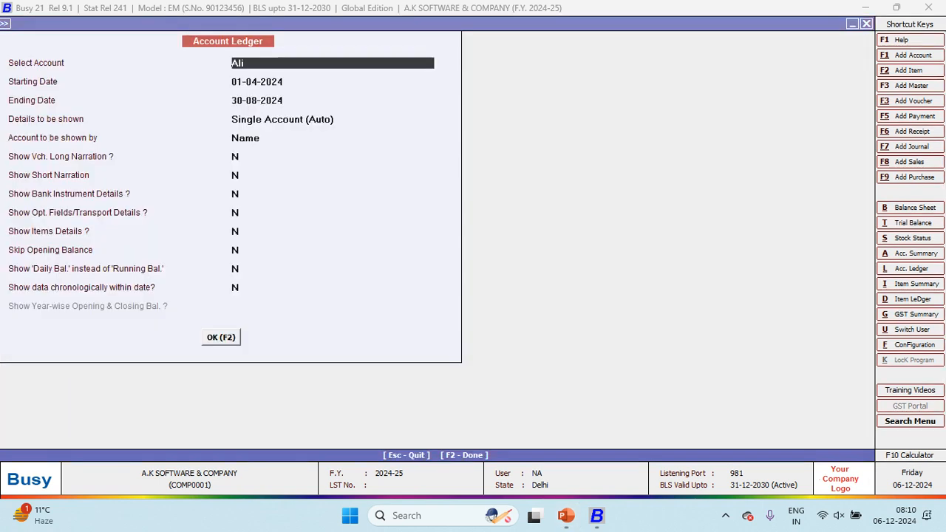
text(SHEFA)
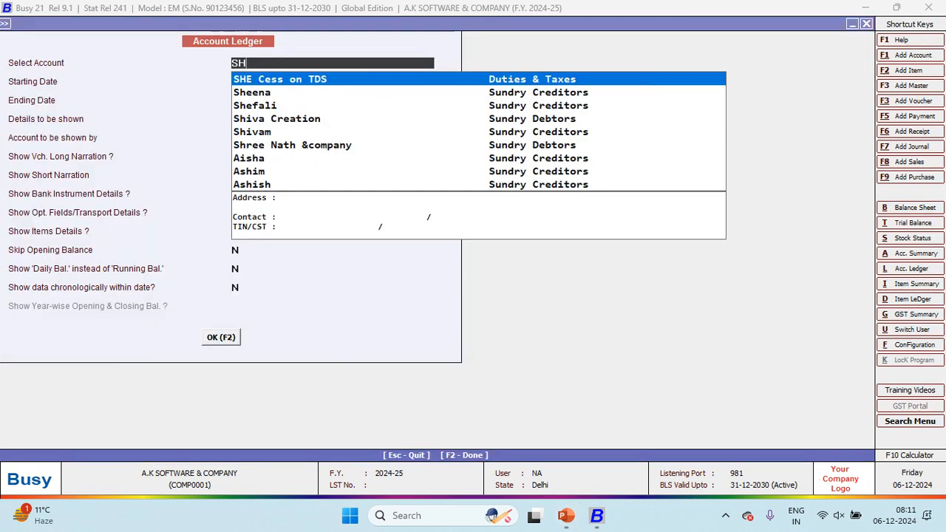
key(Return)
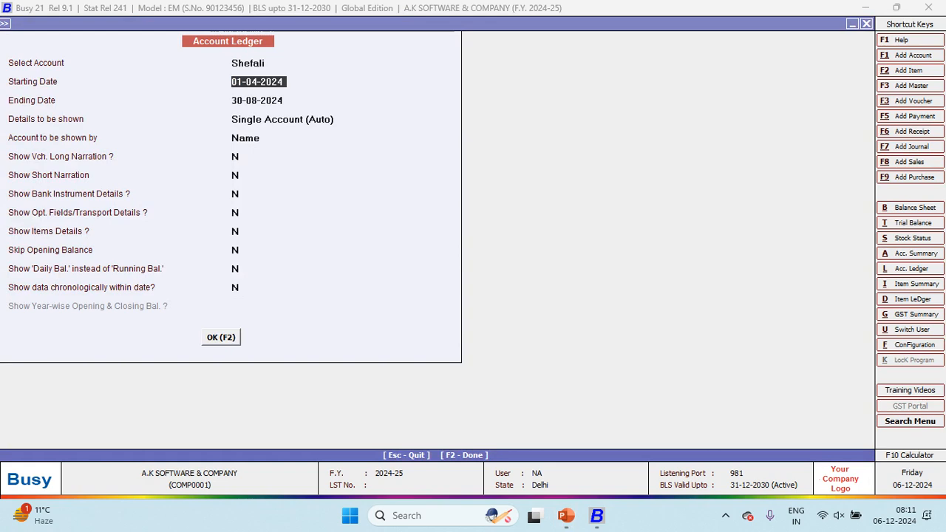
key(F2)
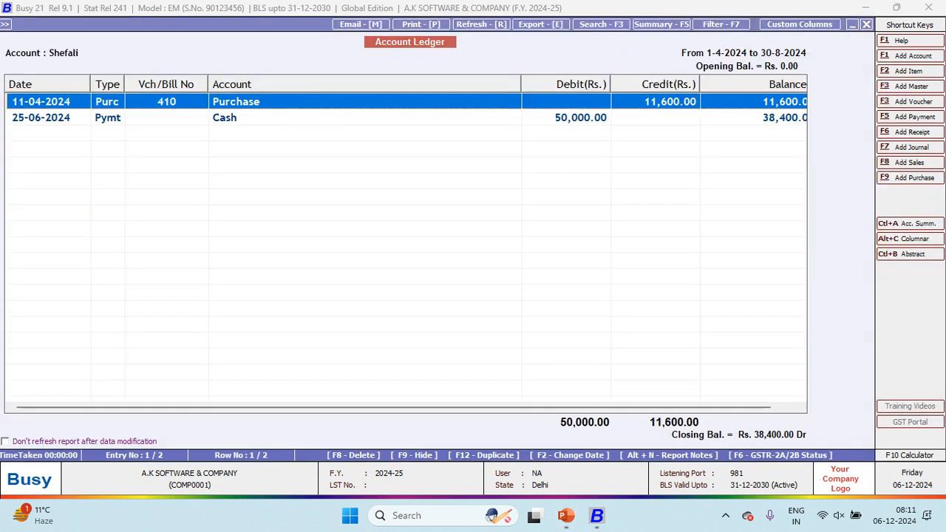
key(Down)
key(Return)
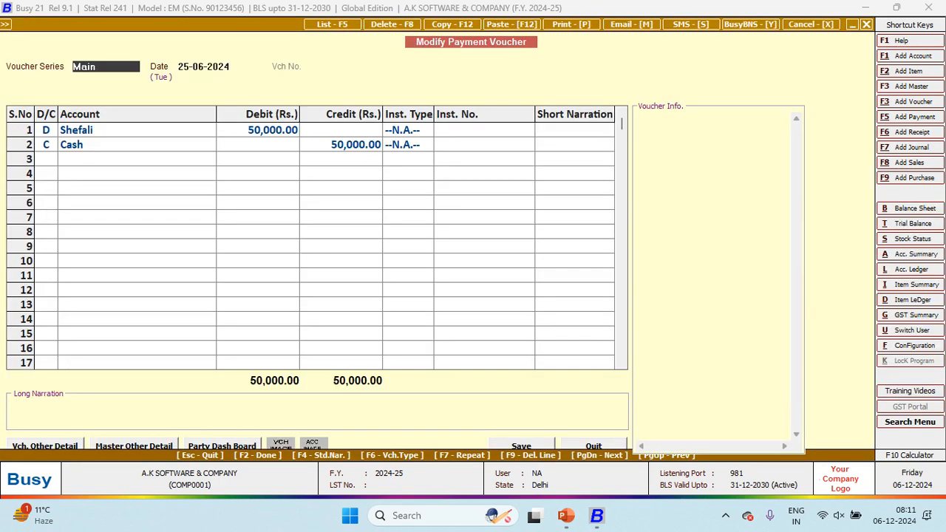
Set the voucher's creditor debit and Cash credit to 5,000, save it and return to the new payment voucher
key(Return)
key(Return)
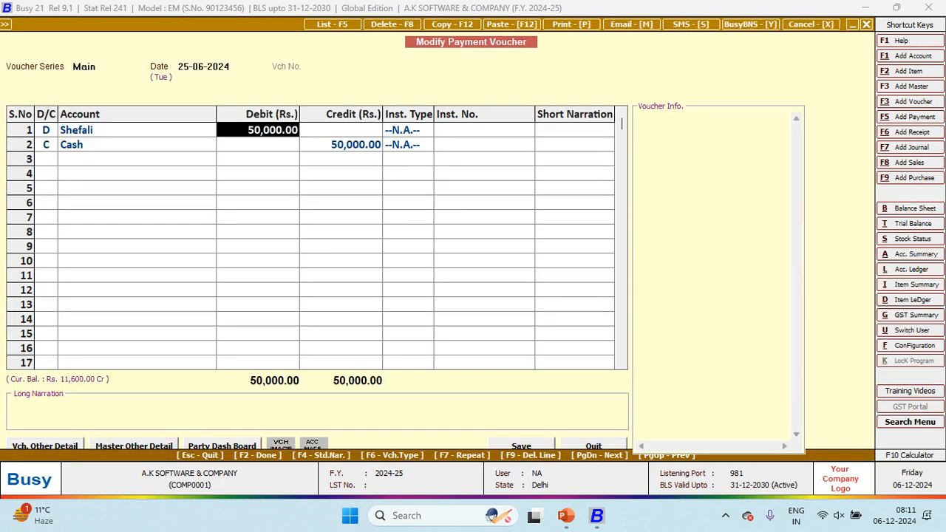
text(5000)
key(Return)
key(Return)
key(Return)
key(Return)
key(Return)
key(Return)
key(Return)
key(Return)
key(Return)
key(Return)
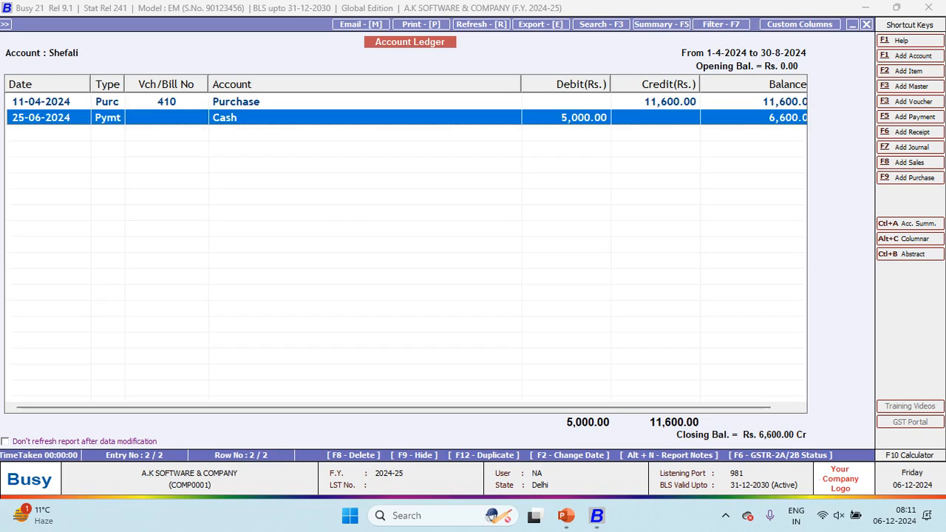
key(Escape)
key(Escape)
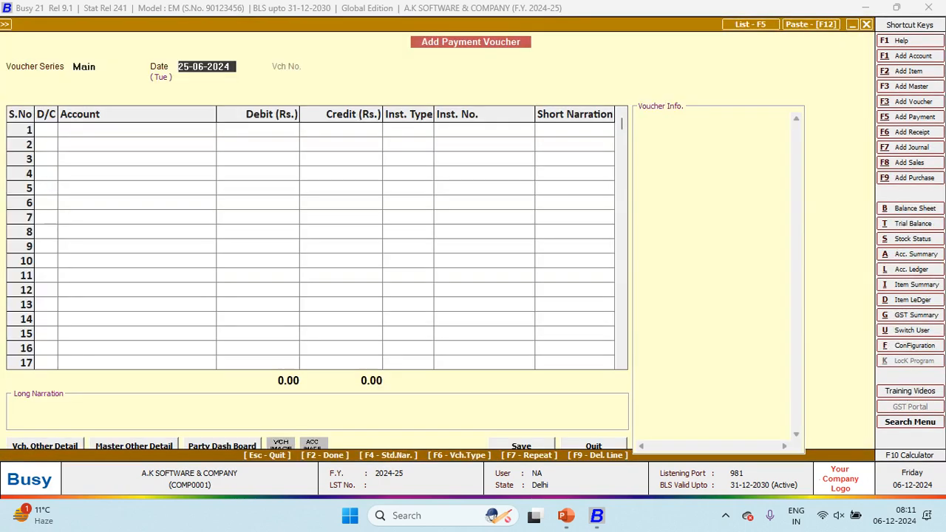
Date the new payment voucher 26-06-2024 and debit the creditor the slide lists for that date with 19,500
key(alt+Tab)
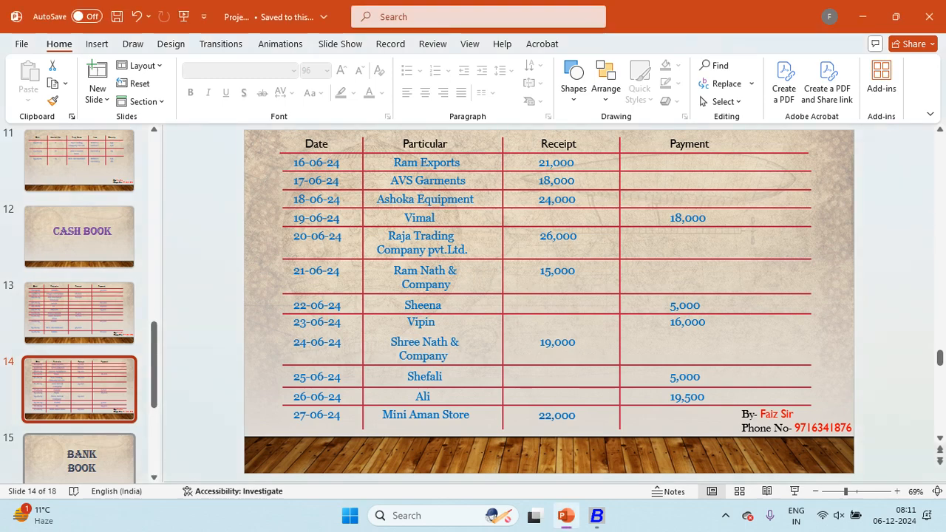
key(alt+Tab)
text(26)
key(Return)
text(al)
key(Return)
key(alt+Tab)
key(alt+Tab)
text(19500)
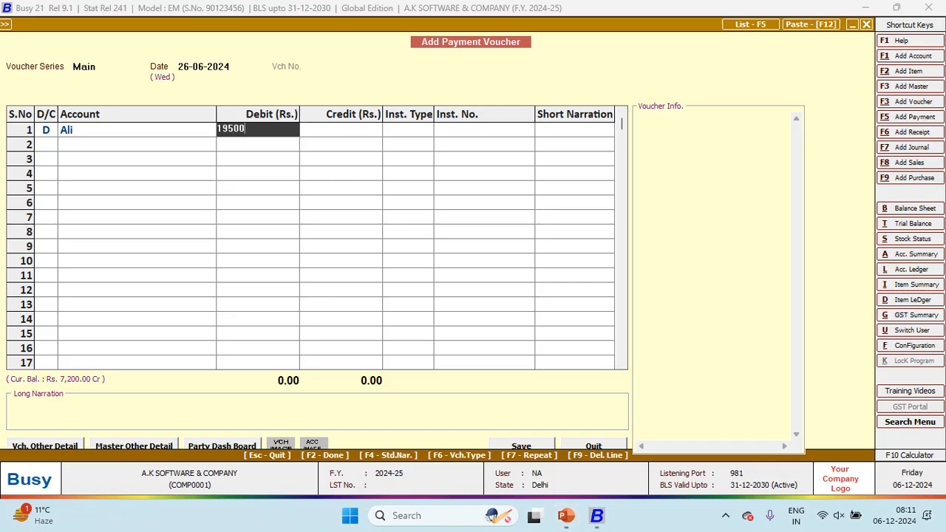
Credit Cash with 19,500 and save the payment voucher
key(Return)
key(Return)
key(Return)
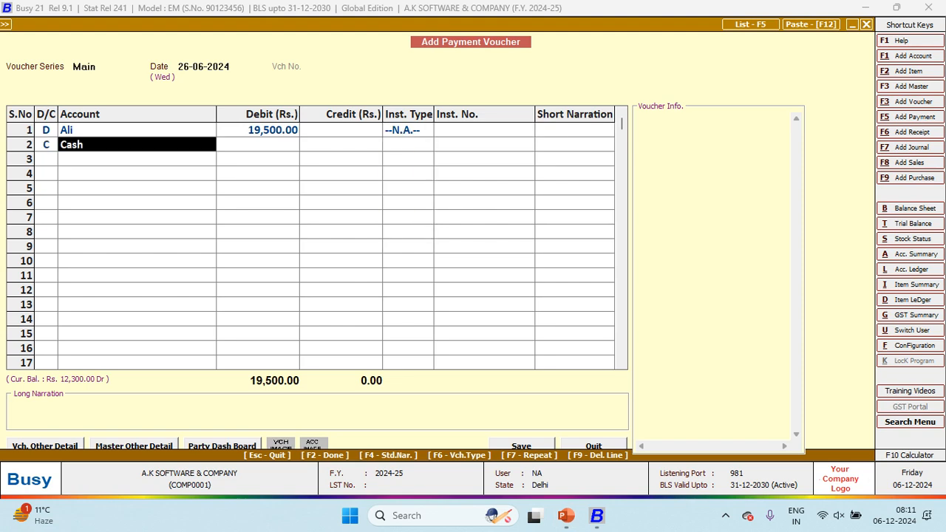
key(Return)
key(Return)
key(Return)
key(Return)
key(Return)
key(Return)
key(Return)
key(Return)
Switch to PowerPoint and display slide 13 with the first cash book table
key(alt+Tab)
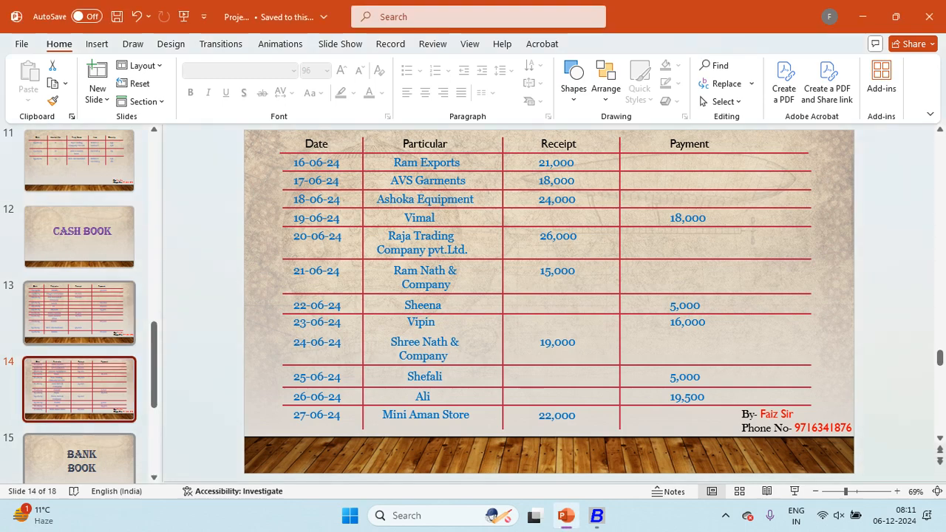
click(79, 313)
click(79, 237)
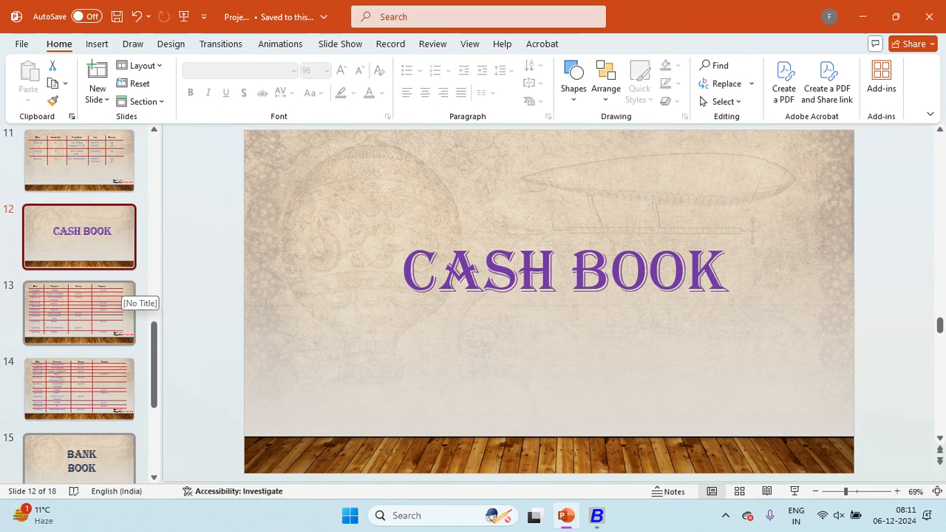
click(118, 296)
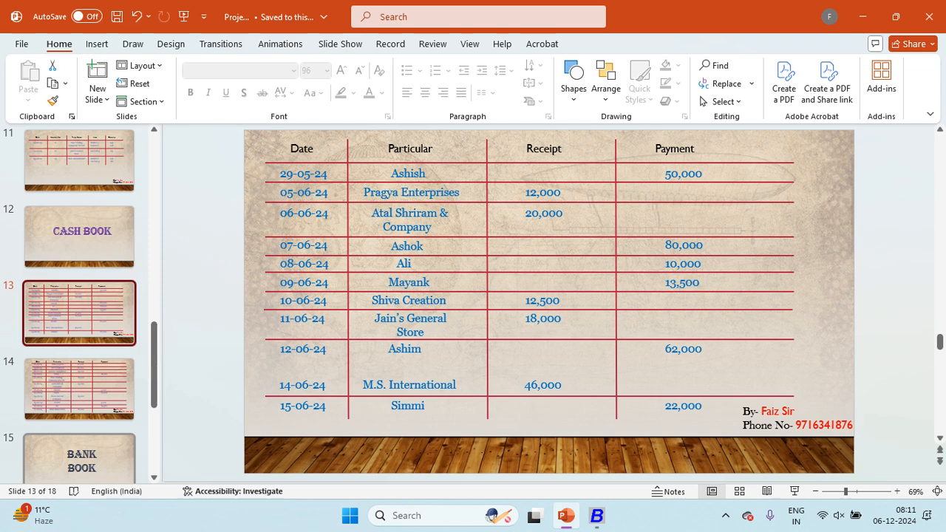
Switch to Busy and display the Cash account ledger from 01-04-2024 to 30-08-2024
key(alt+Tab)
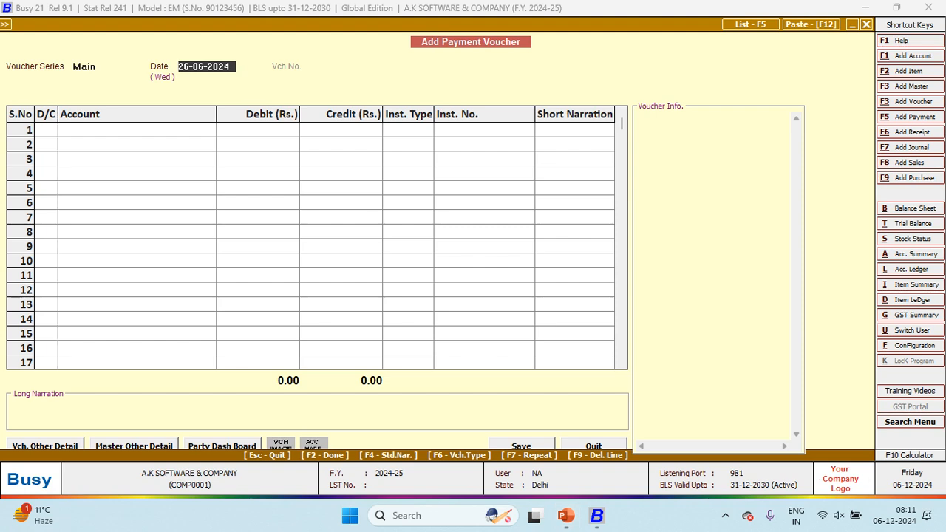
key(alt+l)
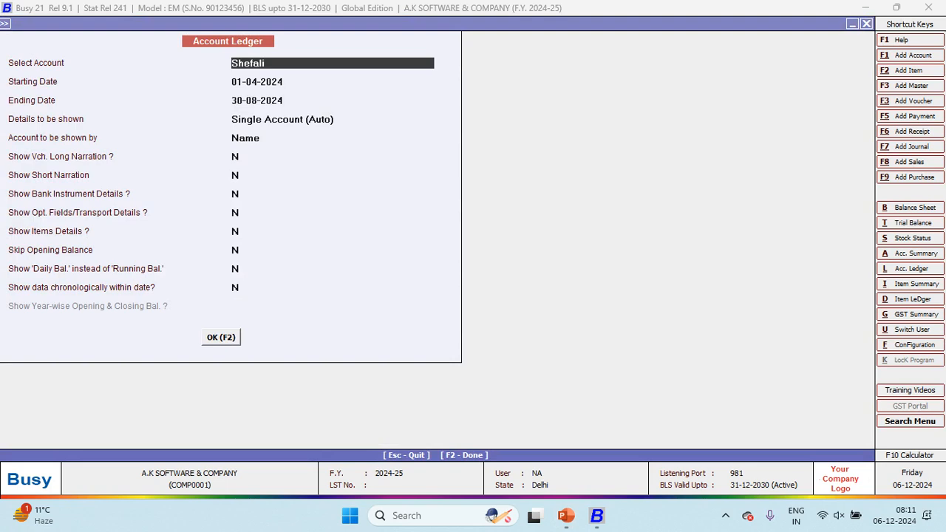
text(CAS)
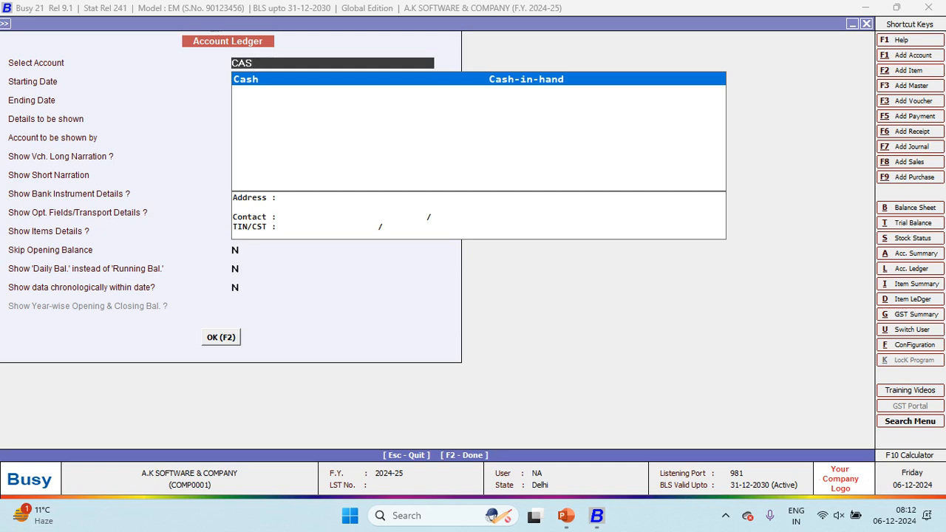
key(Return)
key(Return)
key(Return)
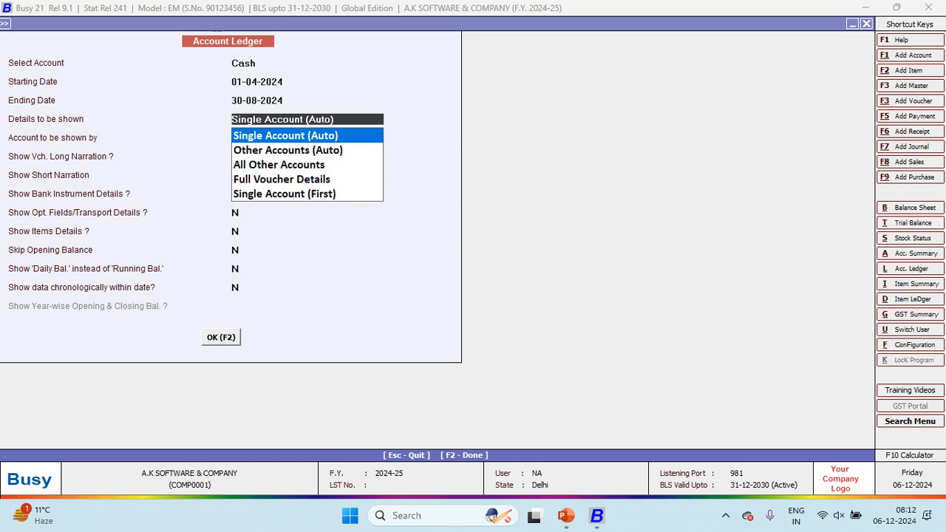
key(F2)
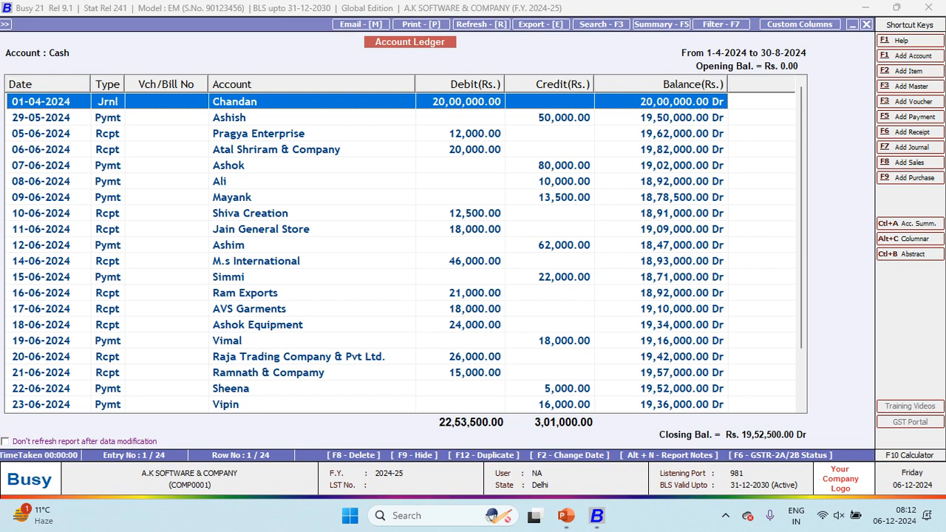
Compare the Cash ledger's dates, accounts, receipts and payments with the cash book slide, through to the ledger's last entries
key(alt+Tab)
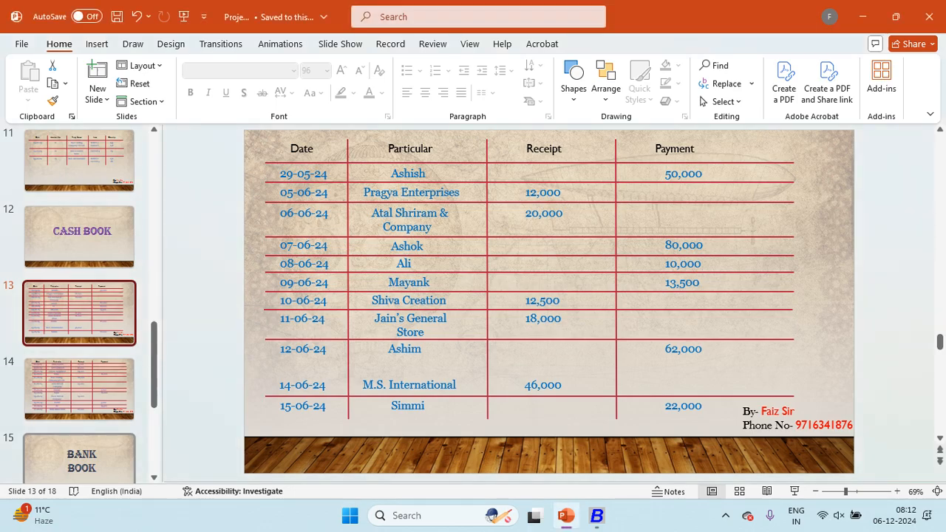
key(alt+Tab)
key(Down)
key(Down)
key(Down)
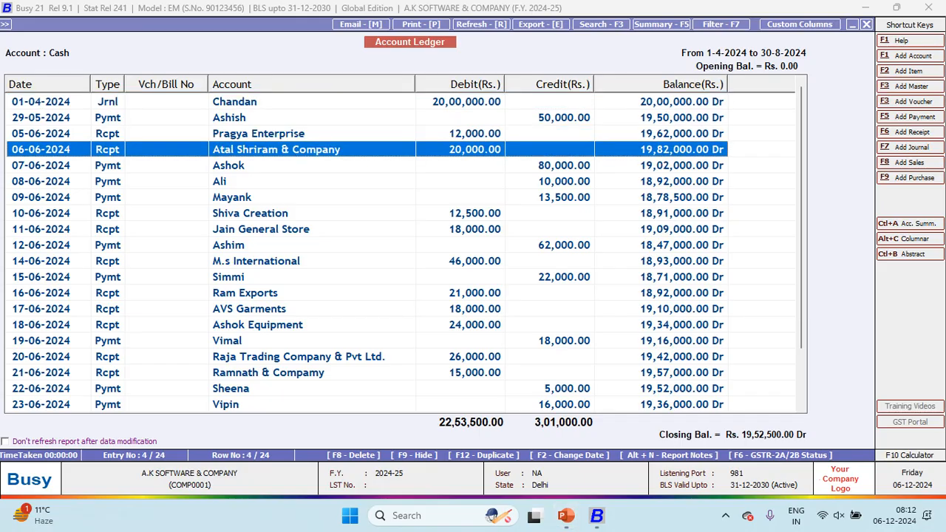
key(alt+Tab)
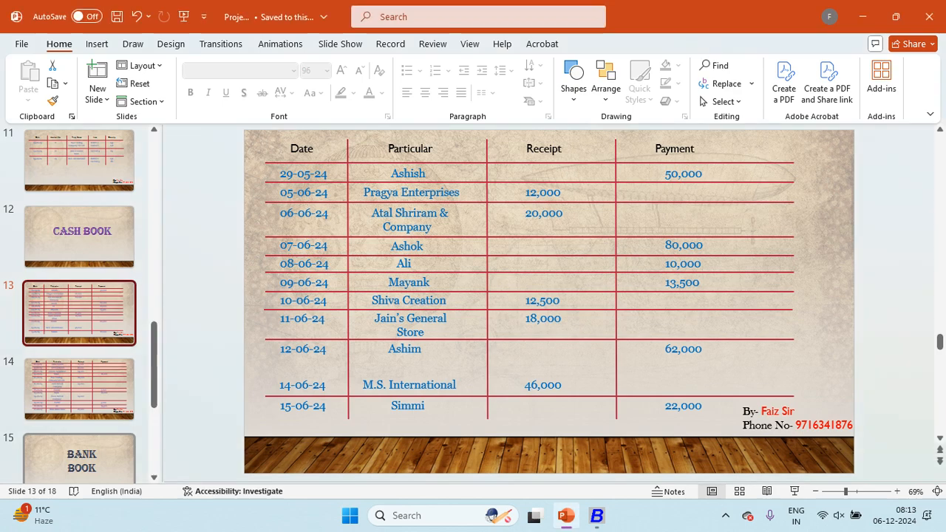
key(alt+Tab)
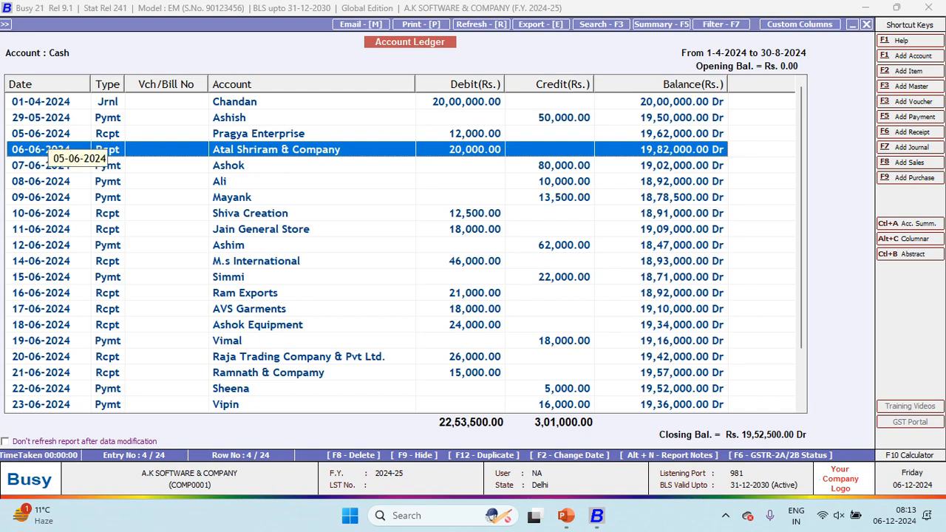
key(Up)
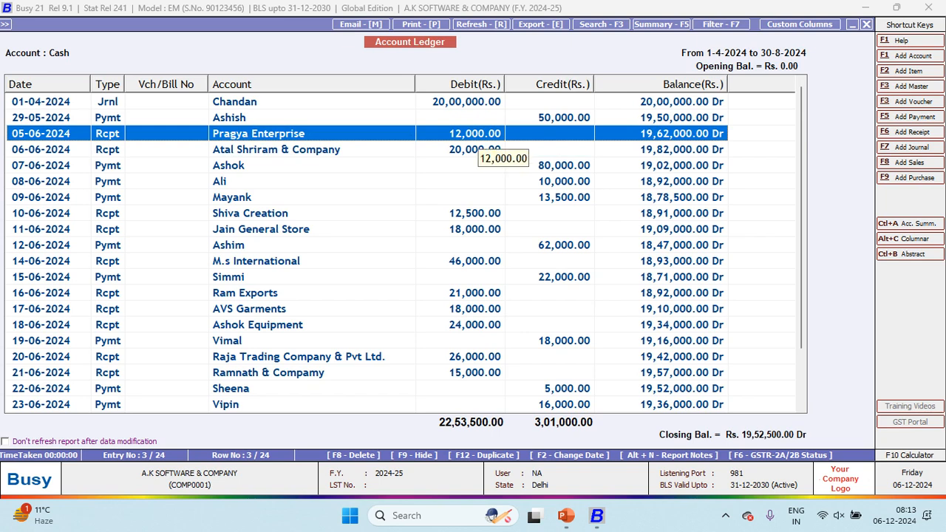
key(alt+Tab)
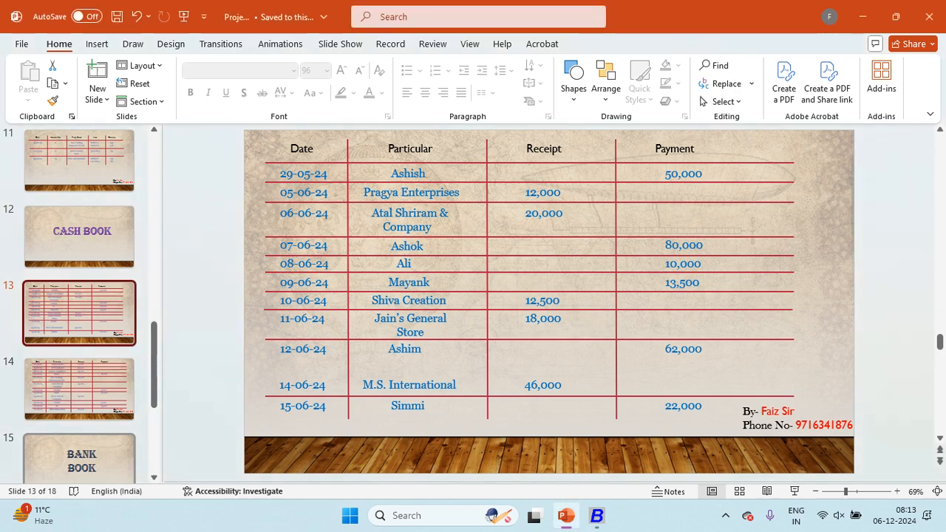
key(alt+Tab)
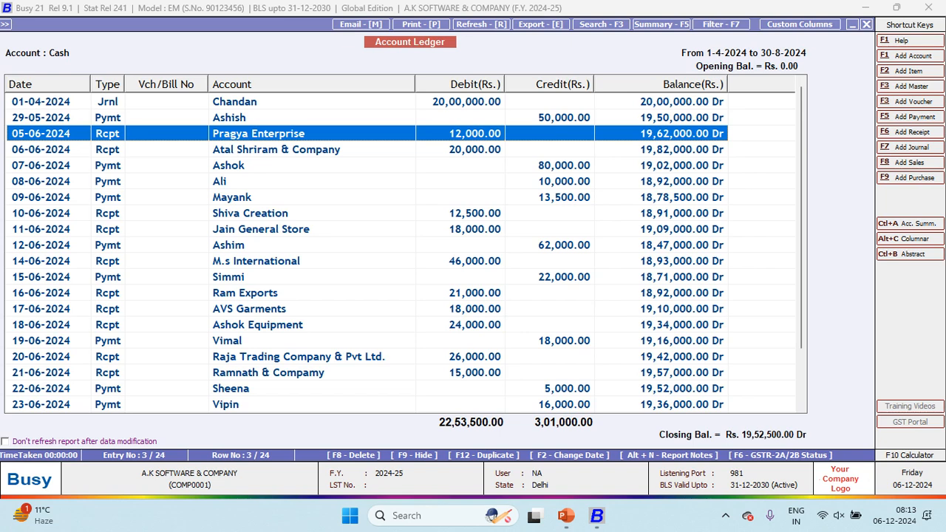
scroll(406, 249, down, 6)
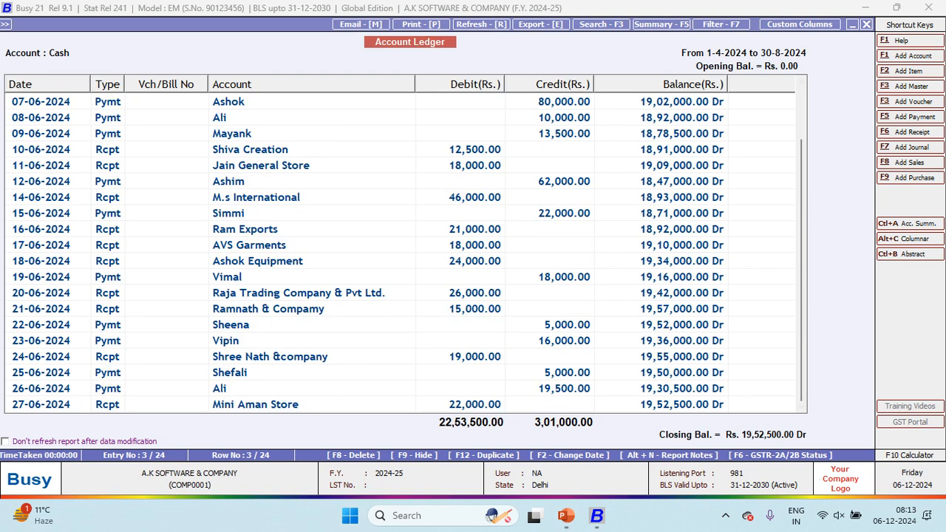
key(alt+Tab)
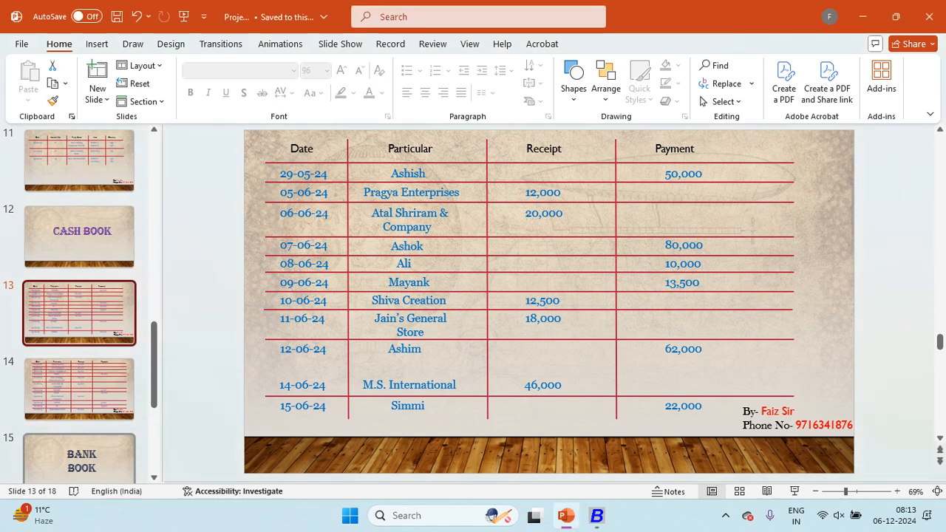
click(79, 237)
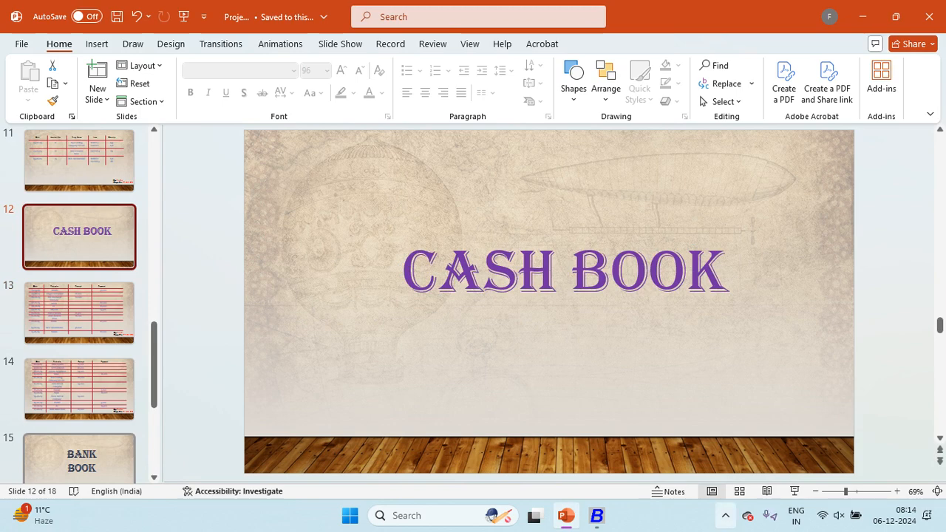
click(726, 516)
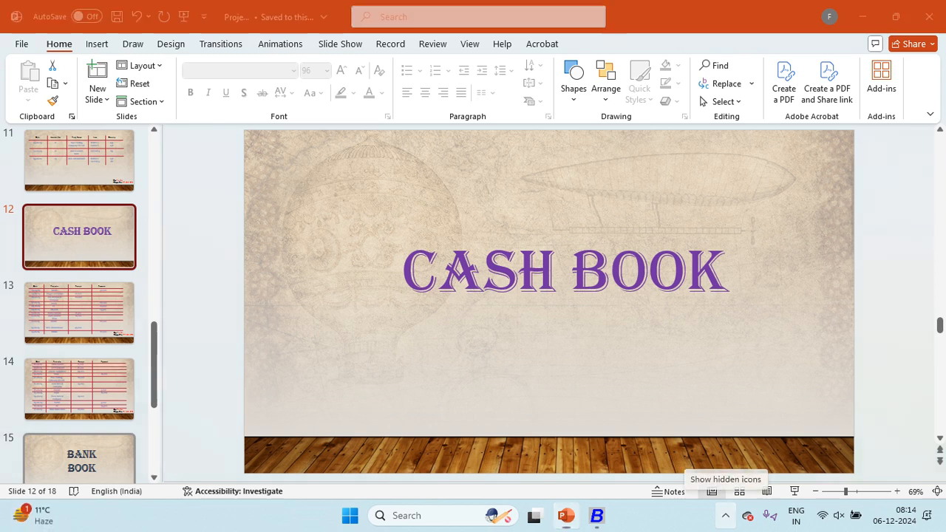
click(753, 473)
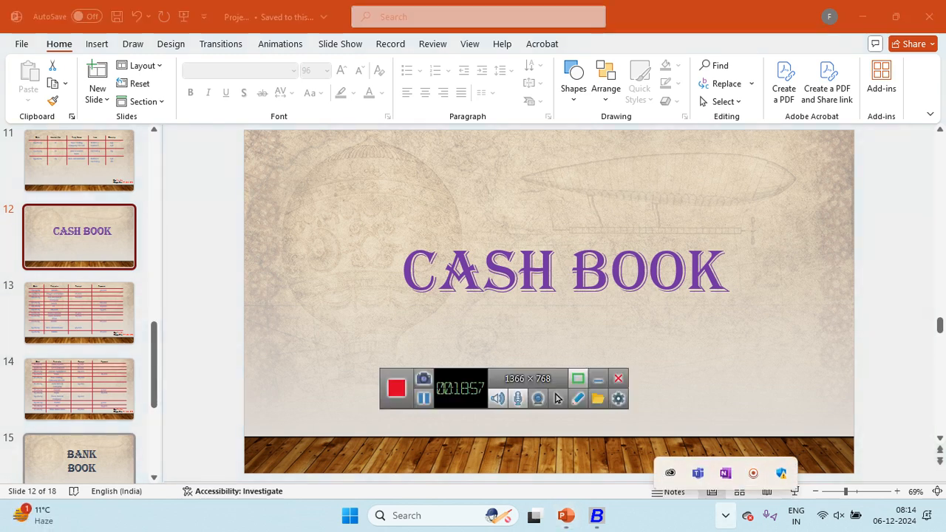